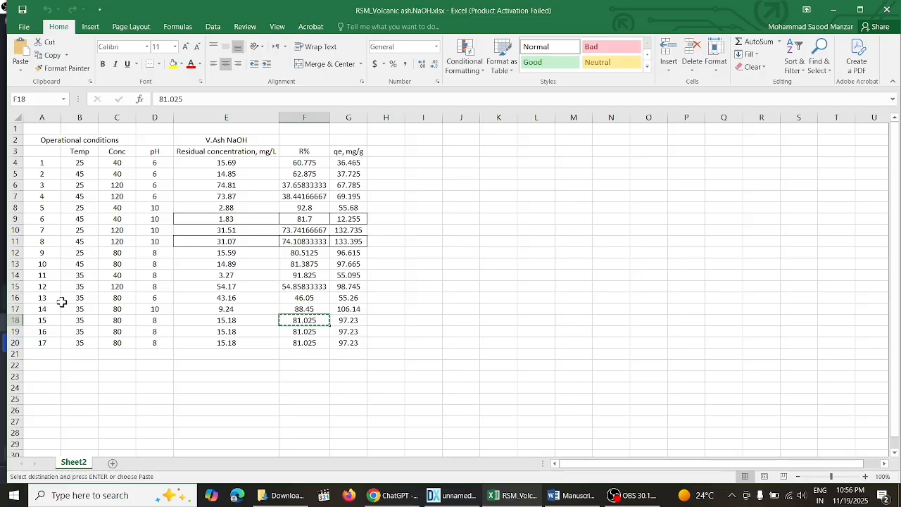
- Copy the R% value 88.45 (pH 10, Conc 80, Temp 35) from the Excel sheet into run 9's % Removal in Design-Expert
left_click(162, 219)
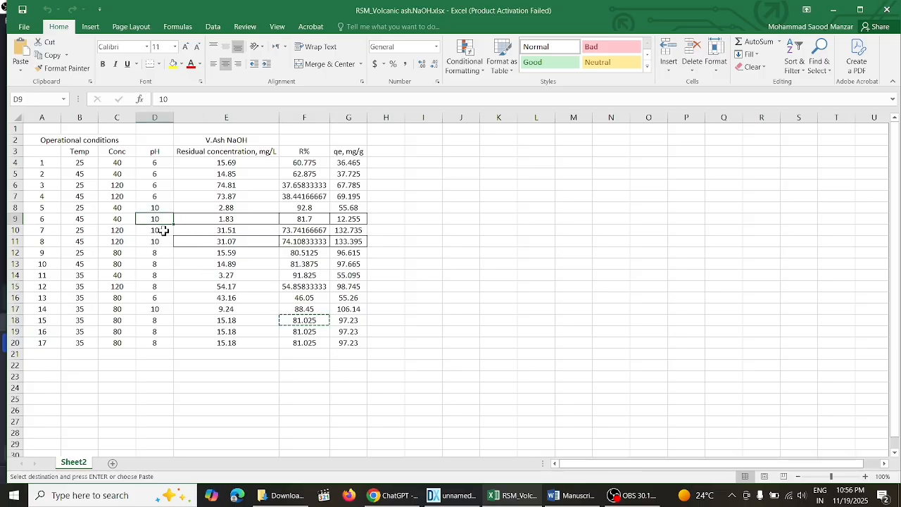
left_click(158, 230)
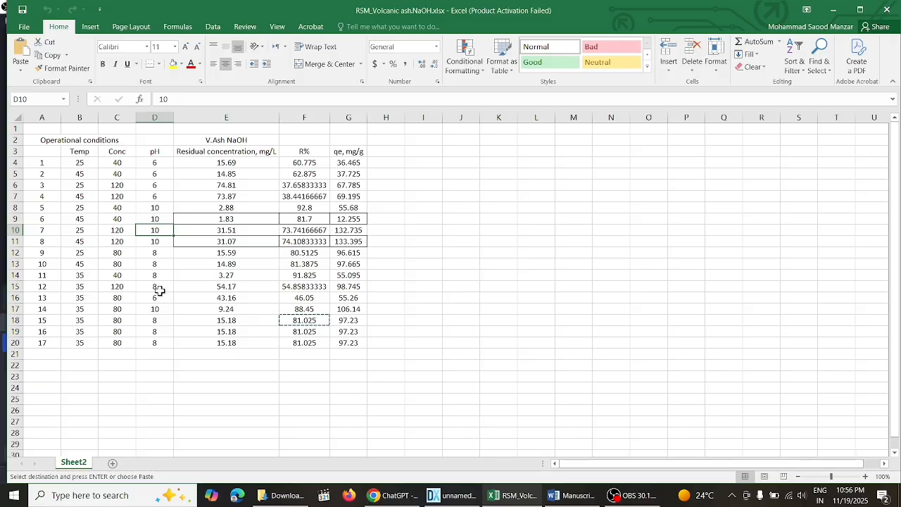
right_click(318, 309)
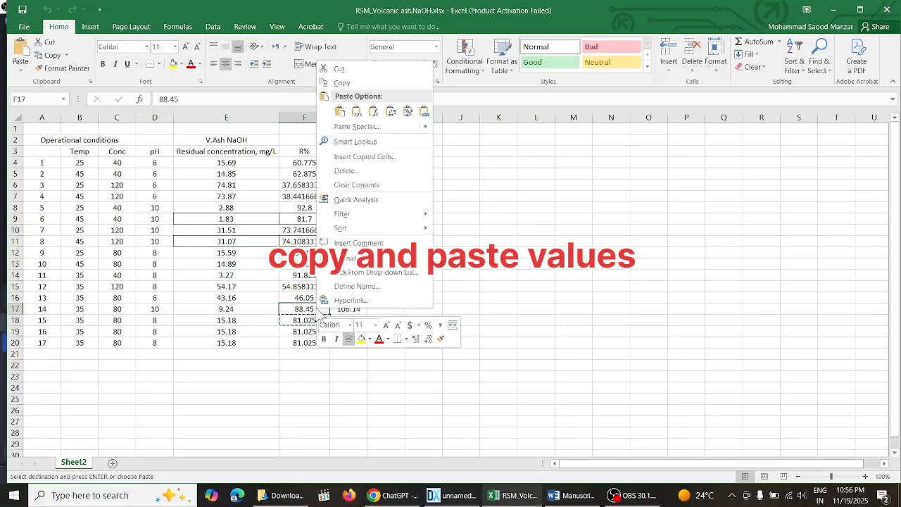
left_click(342, 83)
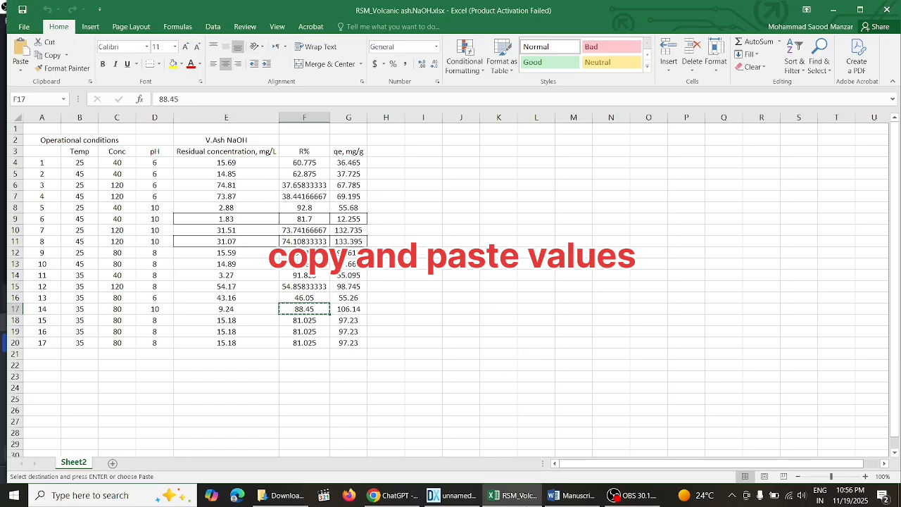
left_click(454, 496)
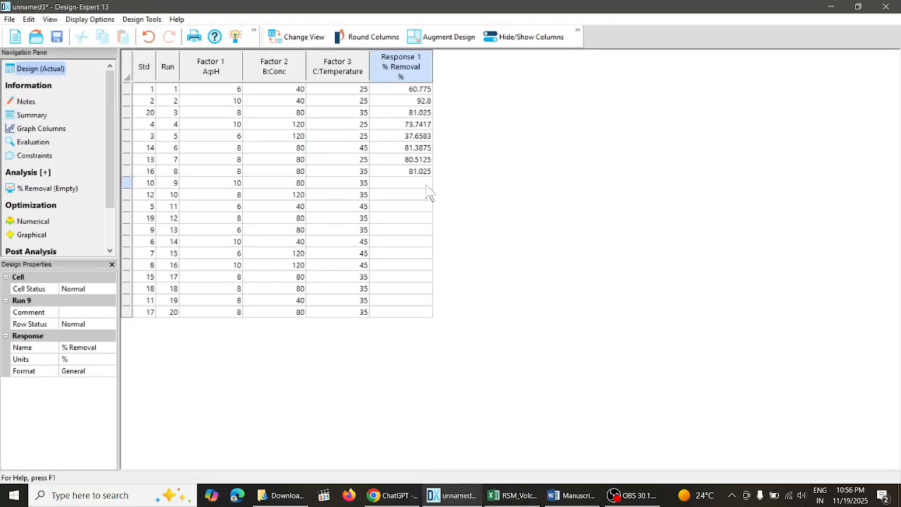
double_click(426, 186)
left_click(416, 194)
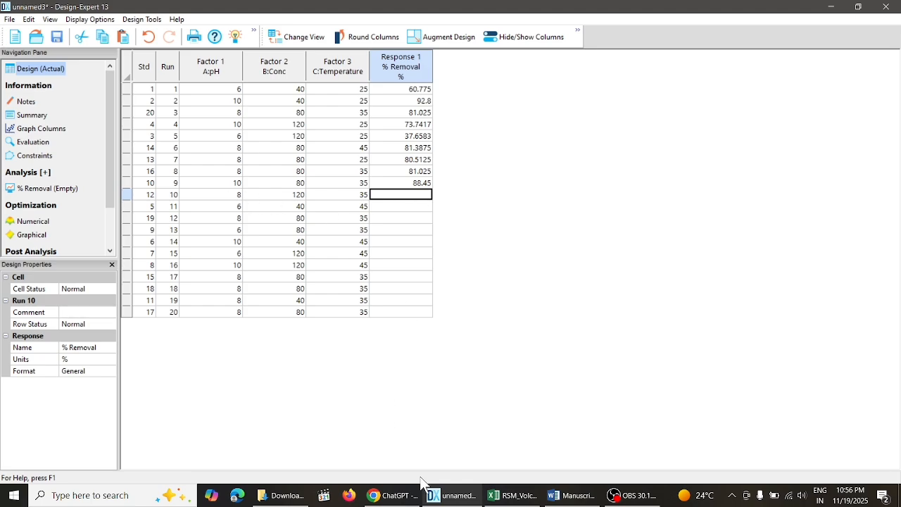
- Copy the R% value 54.85833333 (pH 8, Conc 120, Temp 35) from Excel into run 10's % Removal in Design-Expert
left_click(513, 495)
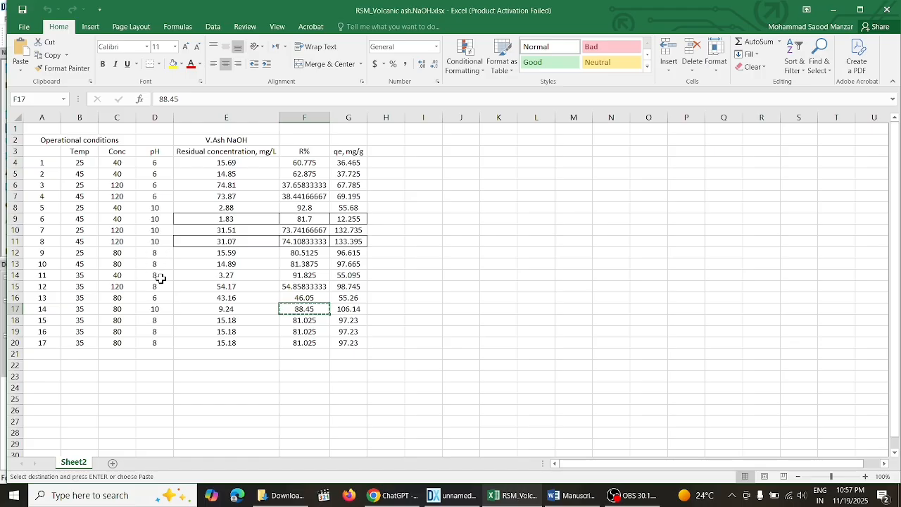
right_click(316, 285)
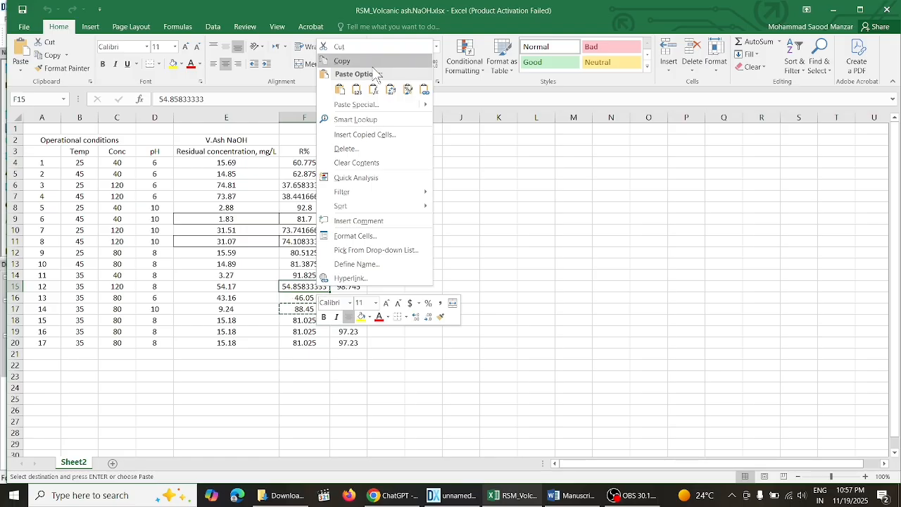
left_click(331, 60)
left_click(473, 491)
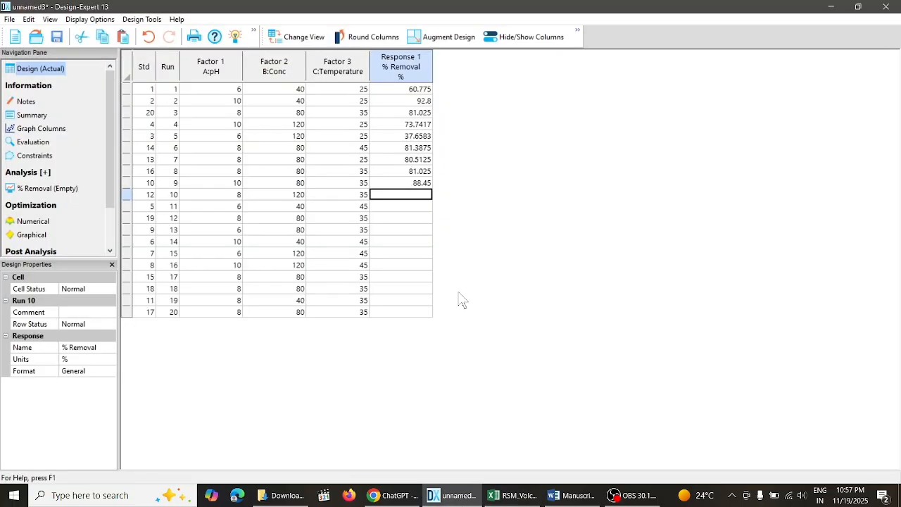
left_click(421, 207)
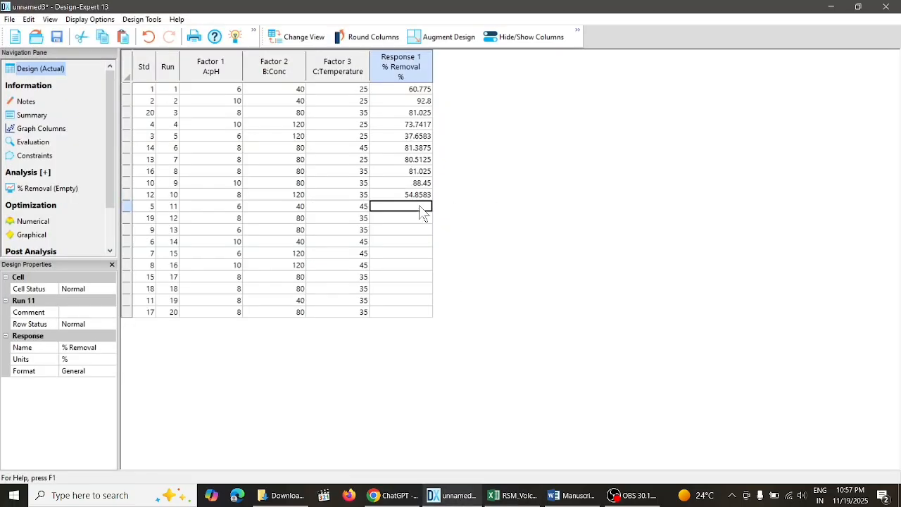
- Copy the R% value 62.875 (pH 6, Conc 40, Temp 45) from Excel into run 11's % Removal in Design-Expert
left_click(515, 495)
left_click(165, 296)
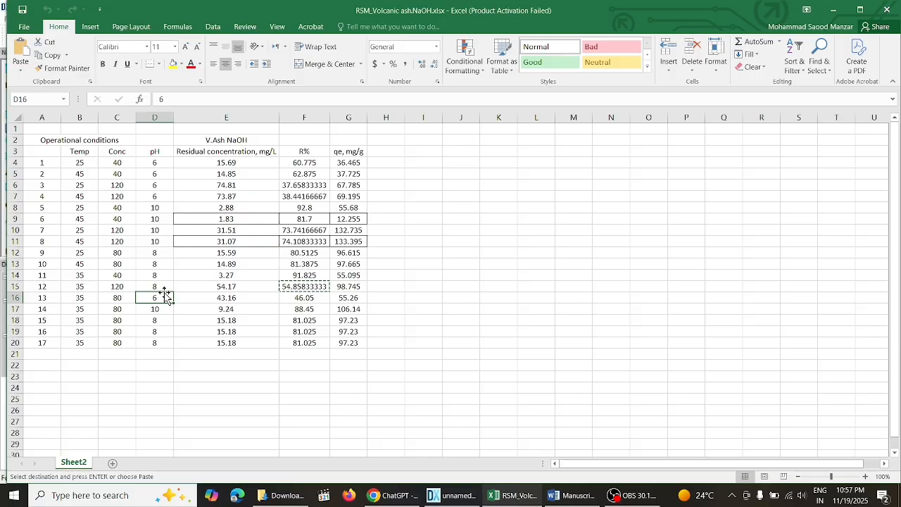
left_click(162, 199)
right_click(300, 173)
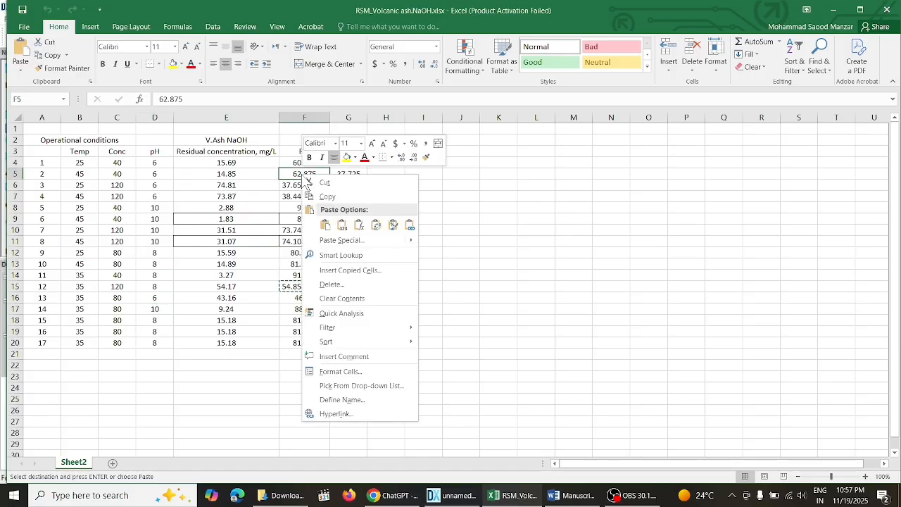
left_click(352, 193)
key("alt+Tab")
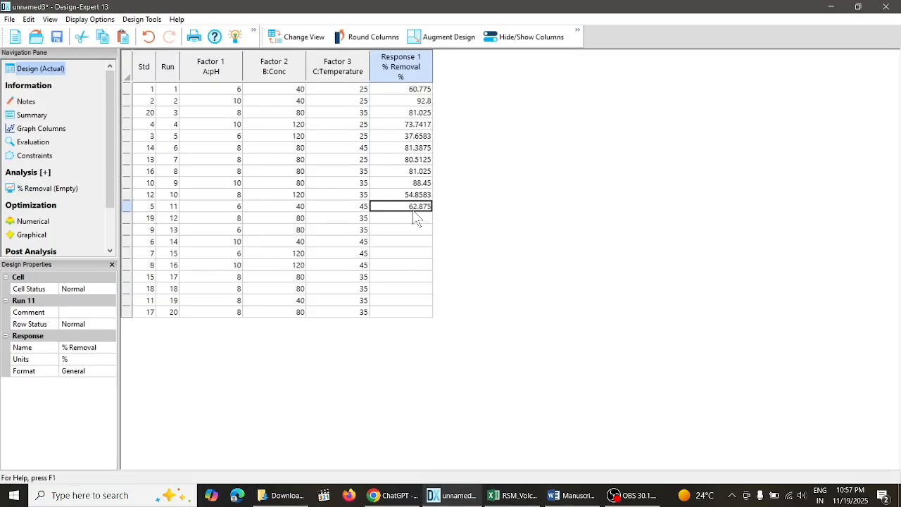
left_click(416, 218)
- Copy the R% value 81.025 of Excel row 18 (pH 8, Conc 80, Temp 35) into run 12's % Removal in Design-Expert
left_click(514, 495)
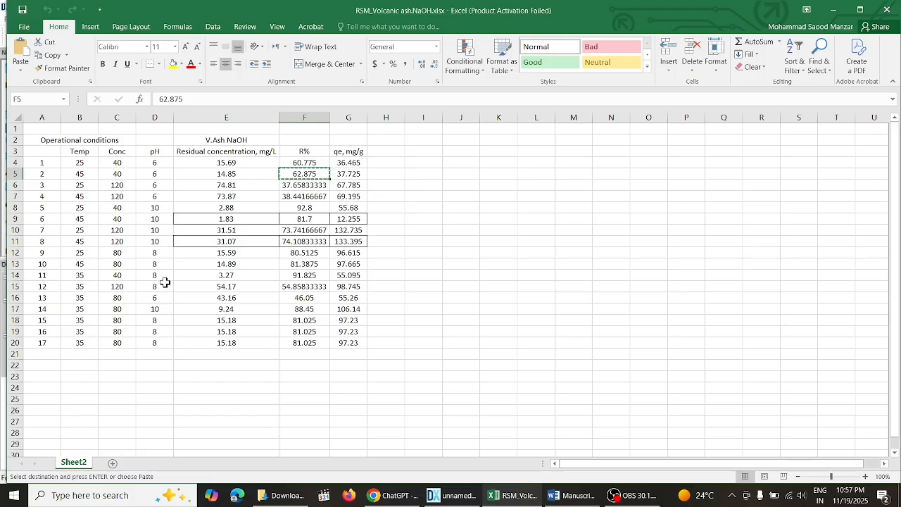
left_click(164, 321)
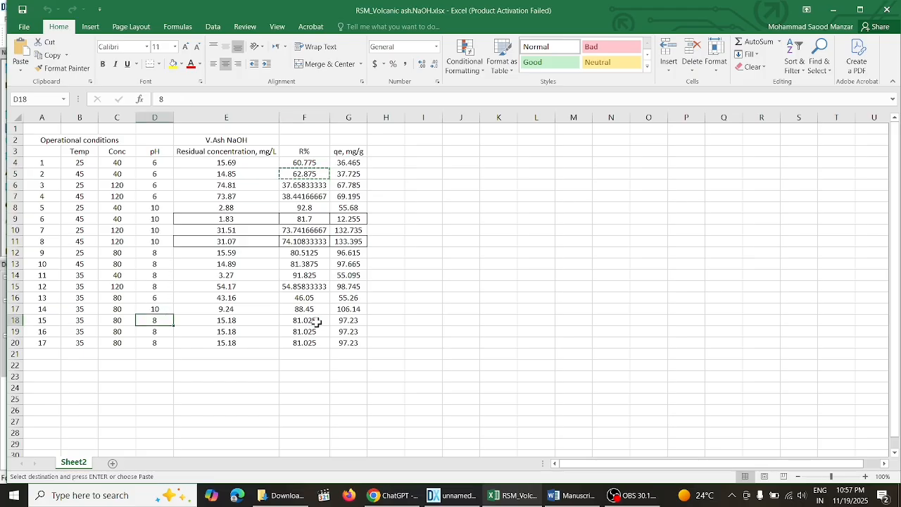
right_click(306, 321)
left_click(373, 98)
left_click(462, 504)
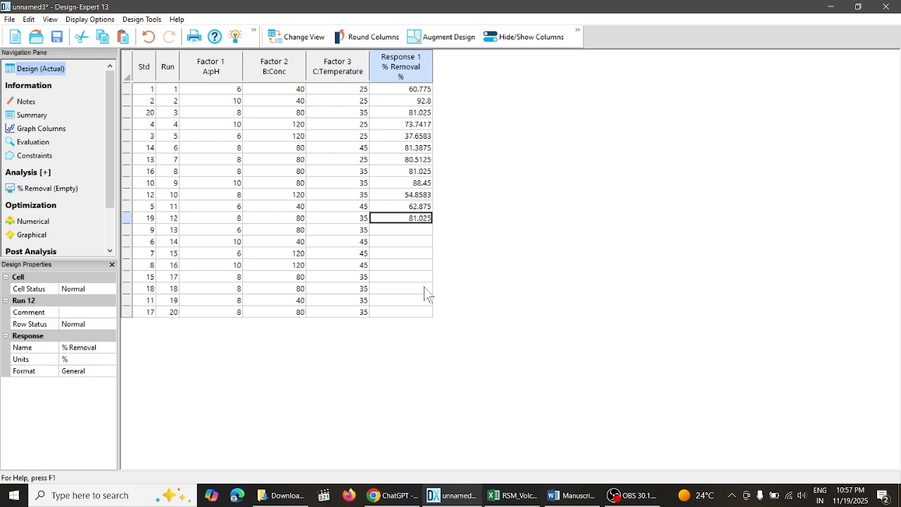
left_click(421, 237)
- Copy the R% value 46.05 (pH 6, Conc 80, Temp 35) from Excel into run 13's % Removal in Design-Expert
key("alt+Tab")
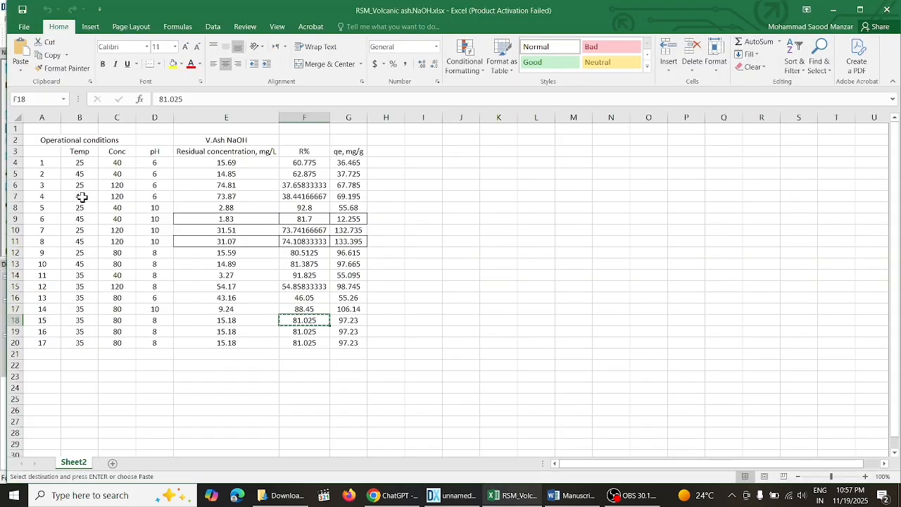
left_click(158, 173)
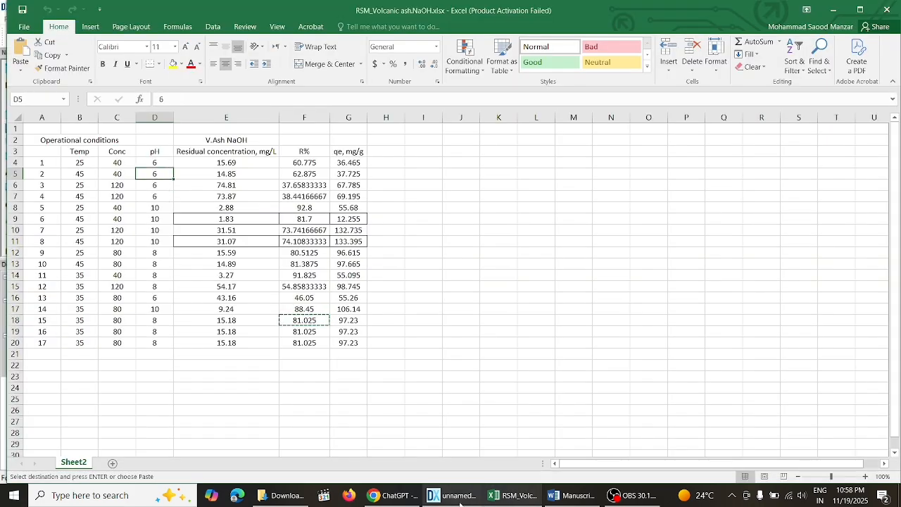
key("alt+Tab")
key("alt+Tab")
left_click(298, 301)
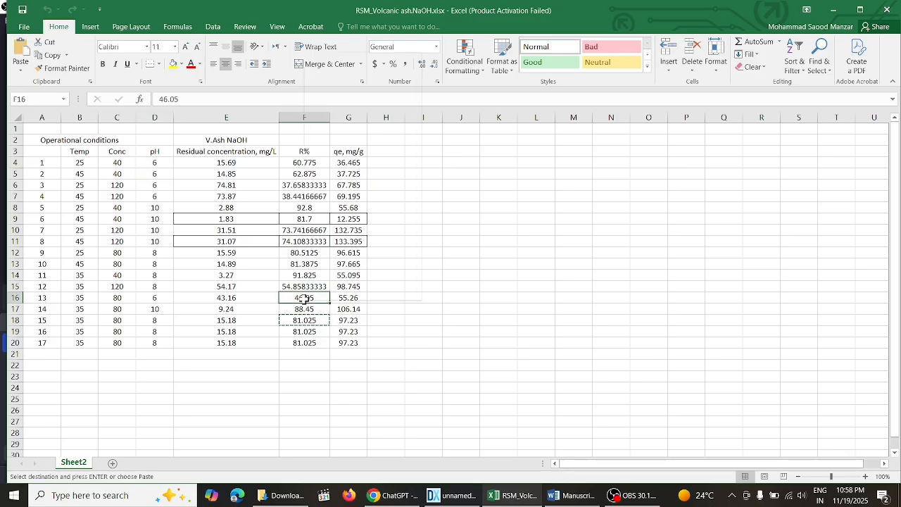
key("ctrl+c")
key("alt+Tab")
key("ctrl+v")
key("Return")
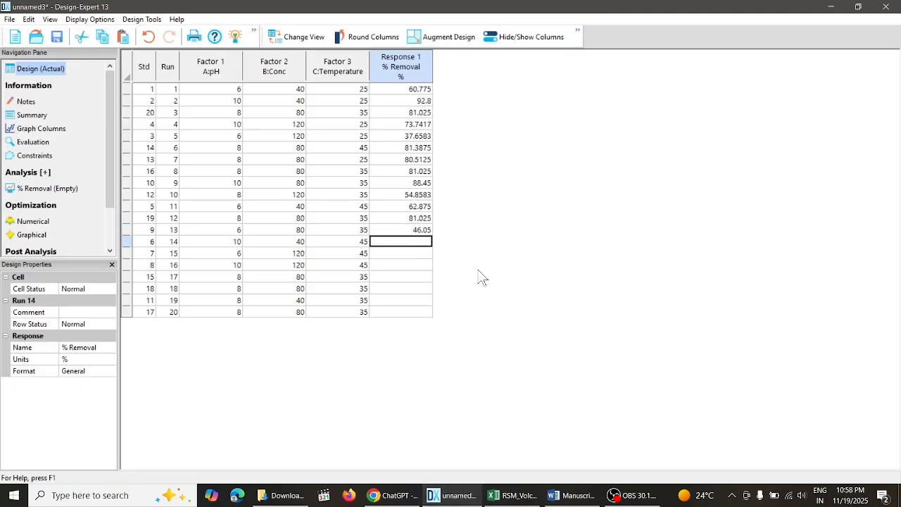
- Copy the R% value 81.7 (pH 10, Conc 40, Temp 45) from Excel into run 14's % Removal in Design-Expert
left_click(498, 496)
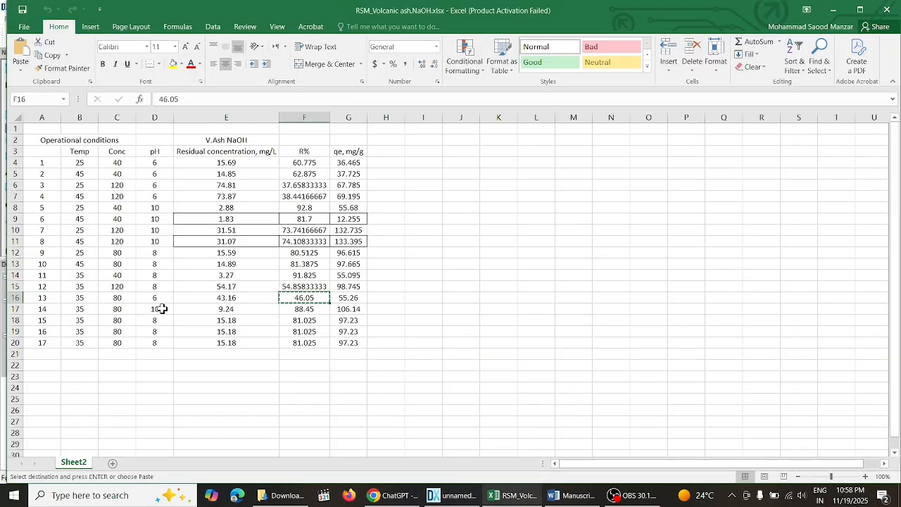
left_click(162, 309)
left_click(164, 244)
left_click(166, 220)
right_click(298, 217)
left_click(317, 241)
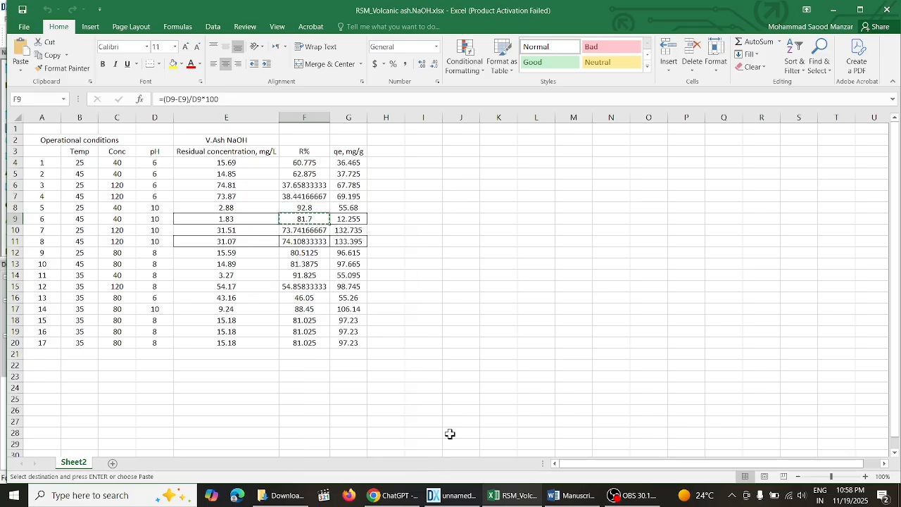
key("alt+Tab")
key("ctrl+v")
key("Return")
- Copy the R% value 38.44166667 (pH 6, Conc 120, Temp 45) from Excel into run 15's % Removal in Design-Expert
left_click(519, 497)
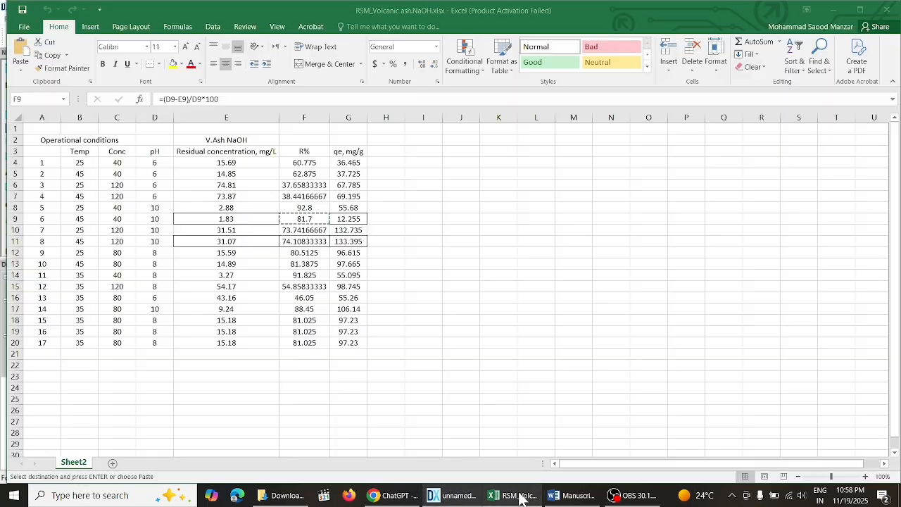
right_click(285, 196)
left_click(304, 219)
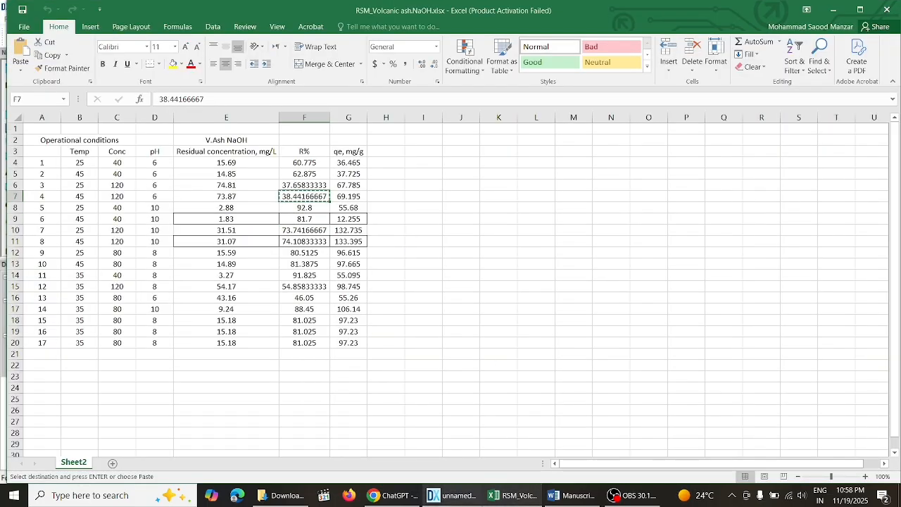
key("alt+Tab")
key("ctrl+v")
key("Return")
- Copy the R% value 74.10833333 (pH 10, Conc 120, Temp 45) from Excel into run 16's % Removal in Design-Expert
left_click(520, 497)
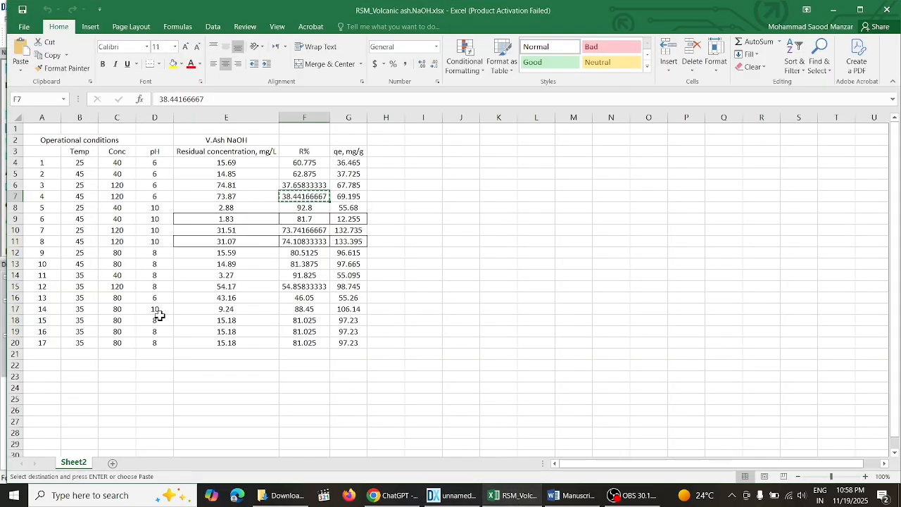
left_click(156, 310)
right_click(301, 242)
left_click(319, 264)
key("alt+Tab")
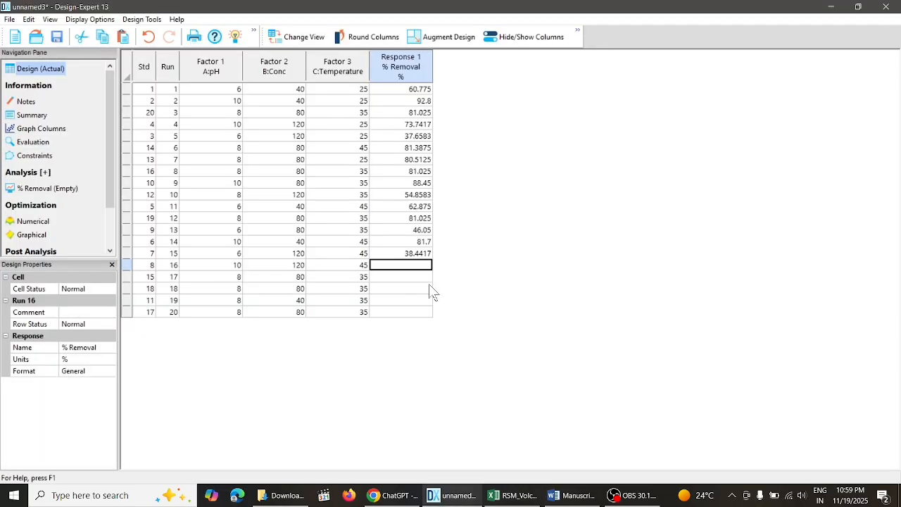
key("ctrl+v")
key("Return")
- Copy the R% value 81.025 of Excel row 19 (pH 8, Conc 80, Temp 35) into run 17's % Removal in Design-Expert
left_click(516, 498)
left_click(161, 331)
left_click(450, 497)
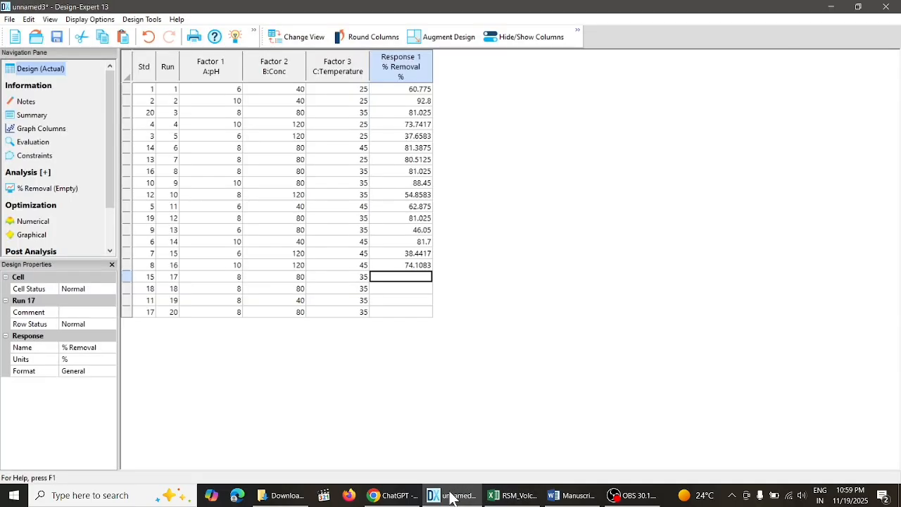
left_click(451, 497)
left_click(304, 332)
right_click(304, 331)
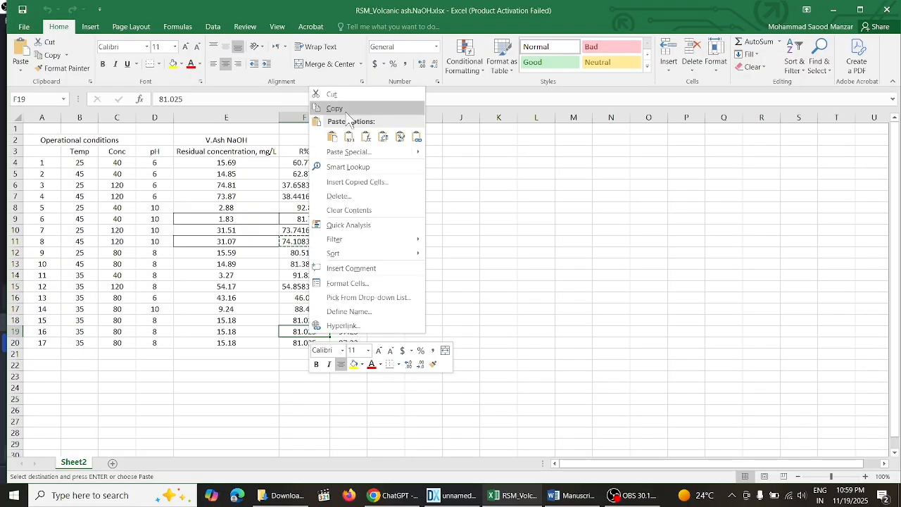
left_click(331, 109)
left_click(451, 497)
key("ctrl+v")
key("Return")
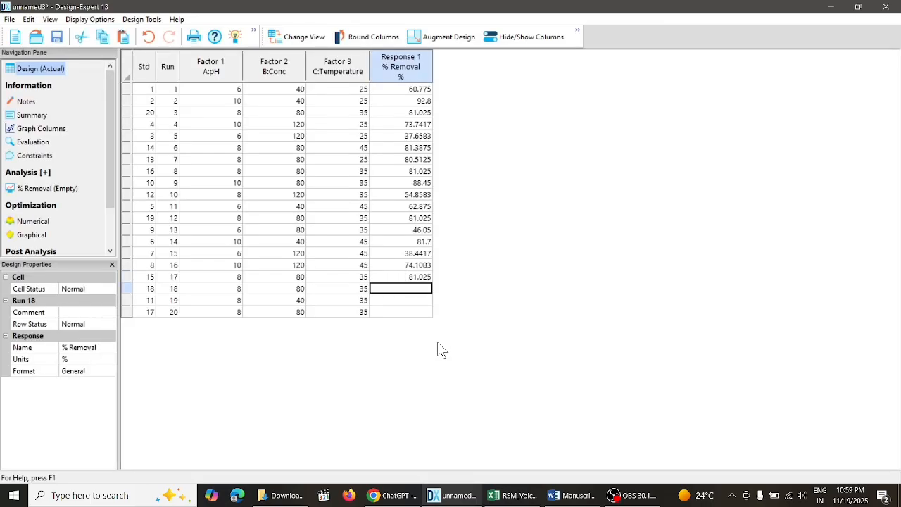
- Copy the R% value 81.025 of Excel row 20 (pH 8, Conc 80, Temp 35) into run 18's % Removal in Design-Expert
left_click(516, 498)
left_click(316, 343)
right_click(316, 342)
left_click(330, 113)
left_click(450, 497)
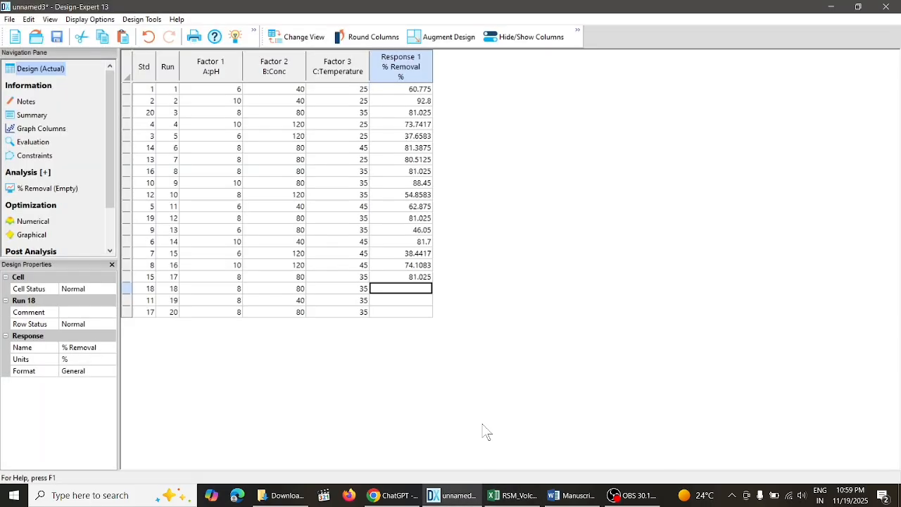
key("ctrl+v")
key("Return")
- Copy the R% value 91.825 (pH 8, Conc 40, Temp 35) from Excel into run 19's % Removal in Design-Expert
left_click(510, 496)
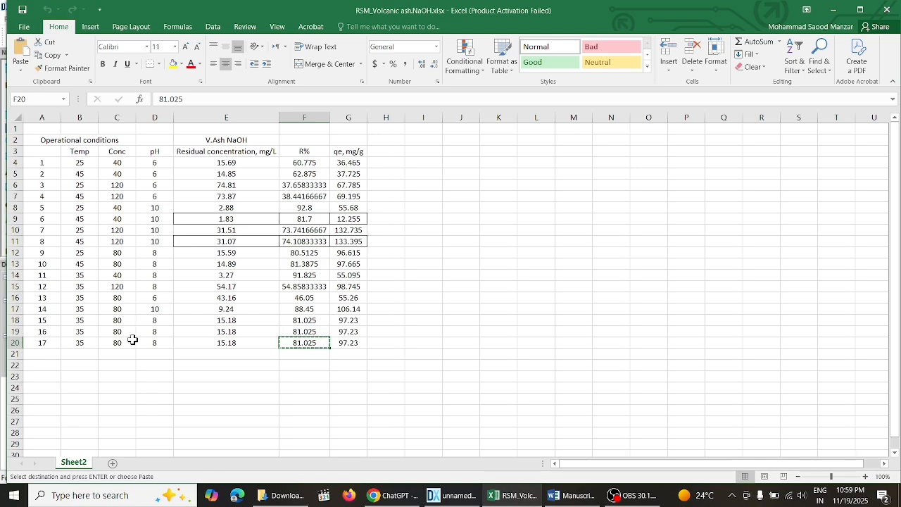
left_click(304, 275)
right_click(304, 275)
left_click(320, 52)
left_click(451, 497)
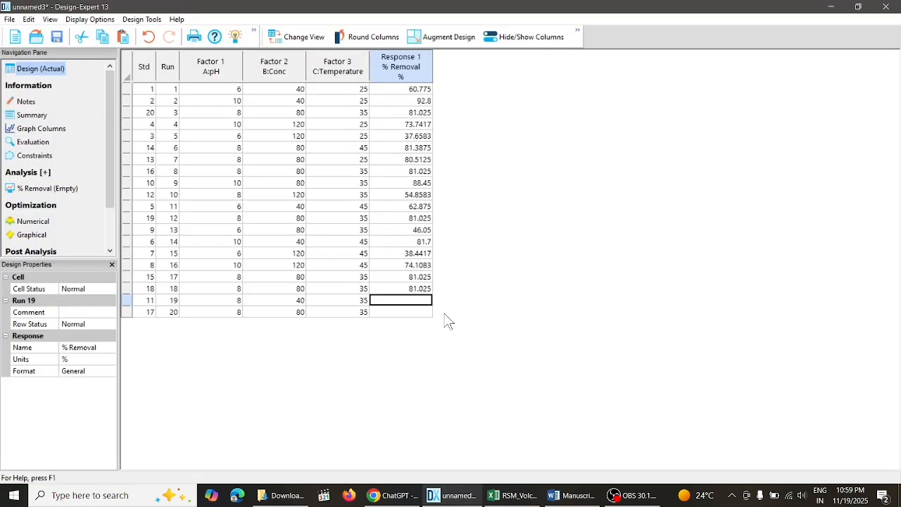
key("ctrl+v")
key("Return")
- Enter 81.025 as the % Removal response of run 20
type("81")
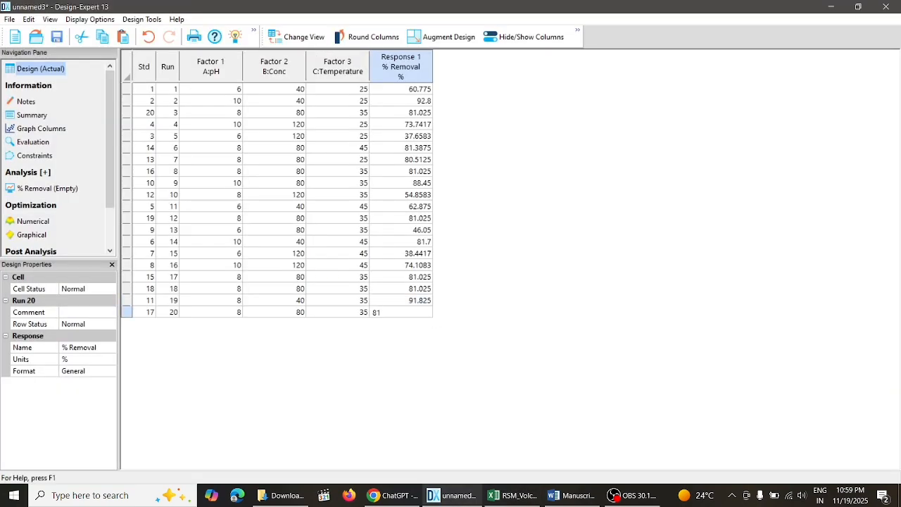
type(".025")
key("Return")
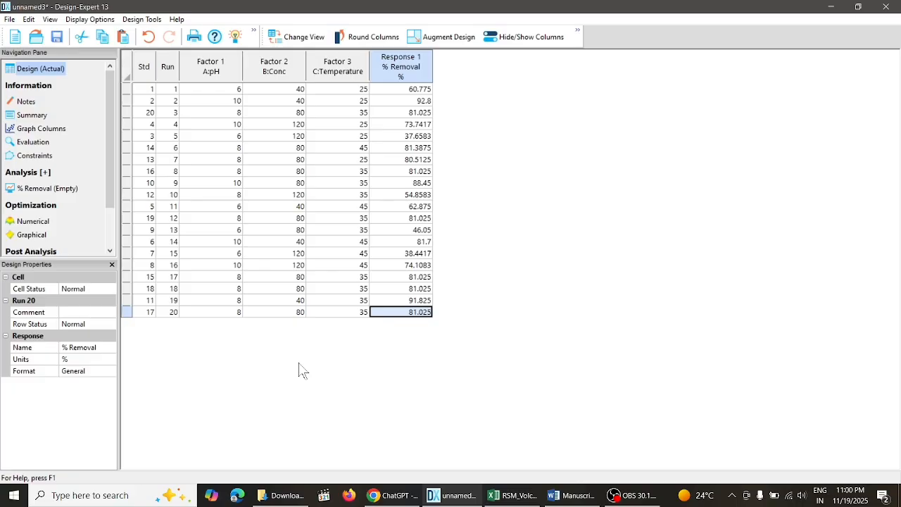
- Look through the design's Graph Columns, Evaluation and Constraints information pages
left_click(41, 129)
left_click(32, 141)
left_click(33, 155)
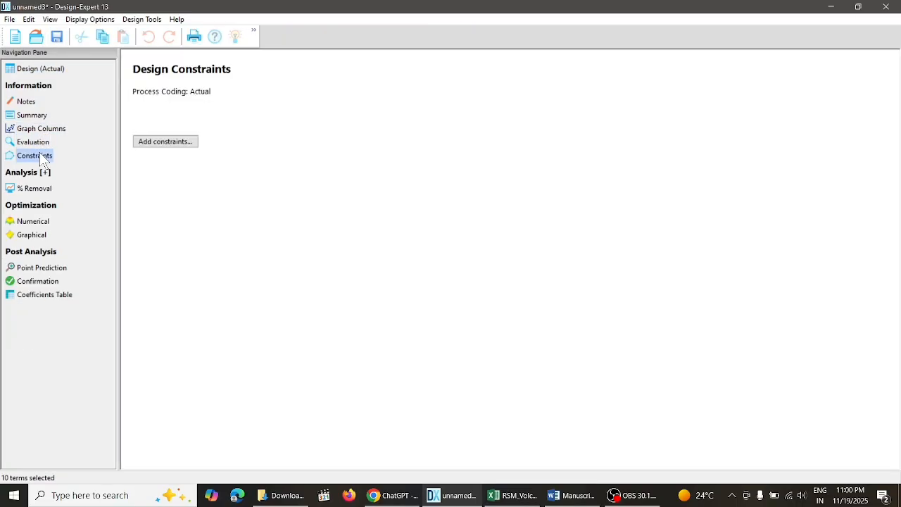
- Open the design's Evaluation page and read section 3.2, RSM analysis, in the Word manuscript
left_click(33, 142)
left_click(571, 495)
left_click_drag(896, 230, 896, 180)
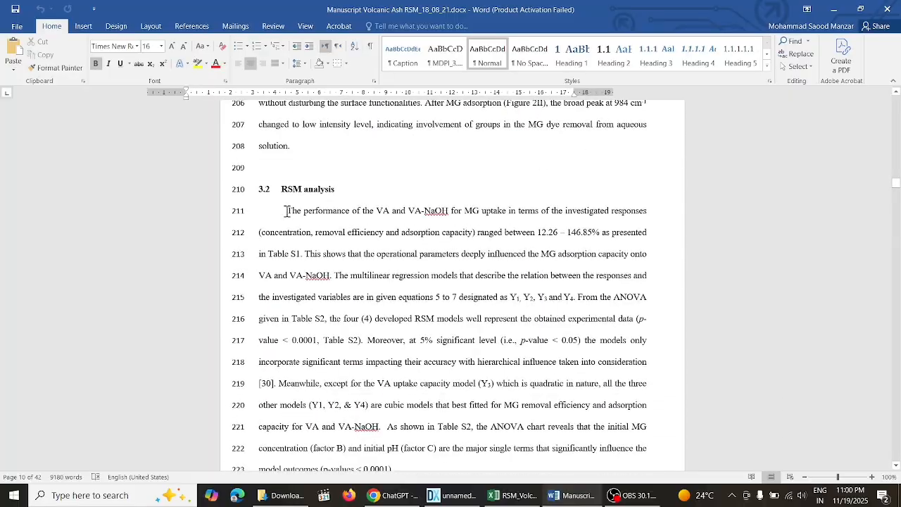
left_click_drag(287, 211, 303, 254)
left_click_drag(896, 183, 897, 207)
- Open Tables Volcanic Ash RSM_1 (1).docx from Research paper_2020 > Research 2022 > Pozzolan material _Dye on the KIOXIA (F:) drive
left_click(282, 495)
left_click(44, 243)
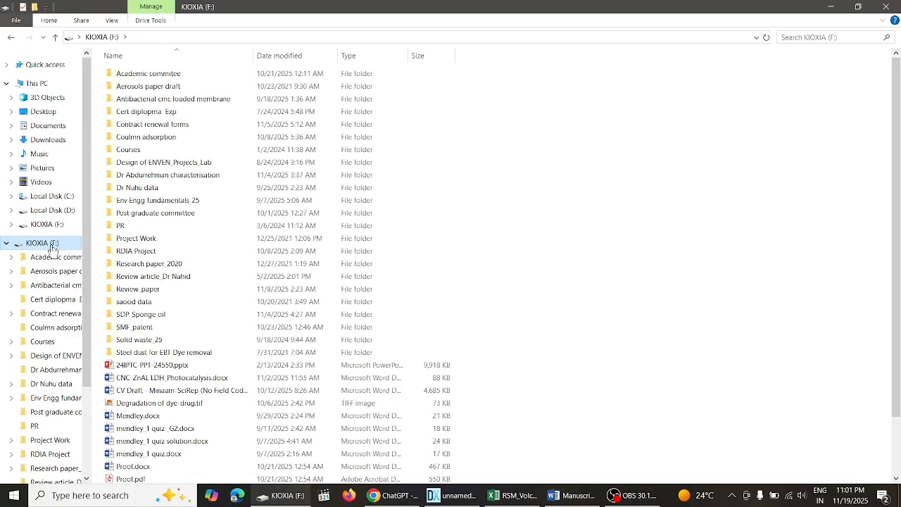
double_click(149, 263)
double_click(152, 201)
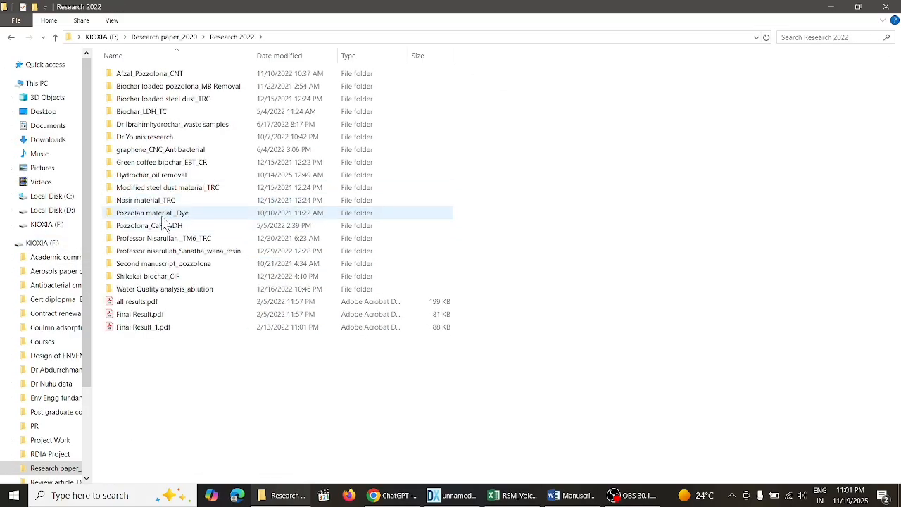
double_click(163, 215)
double_click(162, 236)
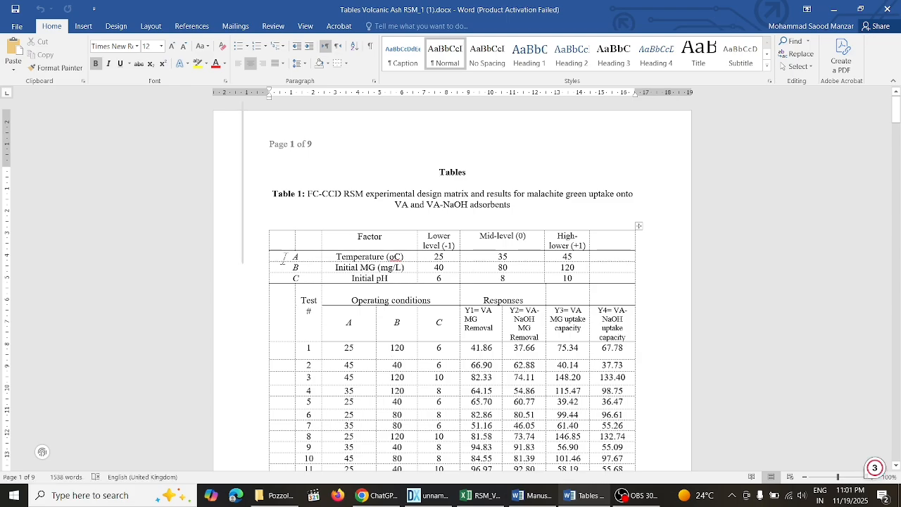
- Compare the source terms of Table 4, ANOVA for Reduced Cubic model, with the evaluation model terms AB to C² in Design-Expert
left_click_drag(897, 111, 897, 204)
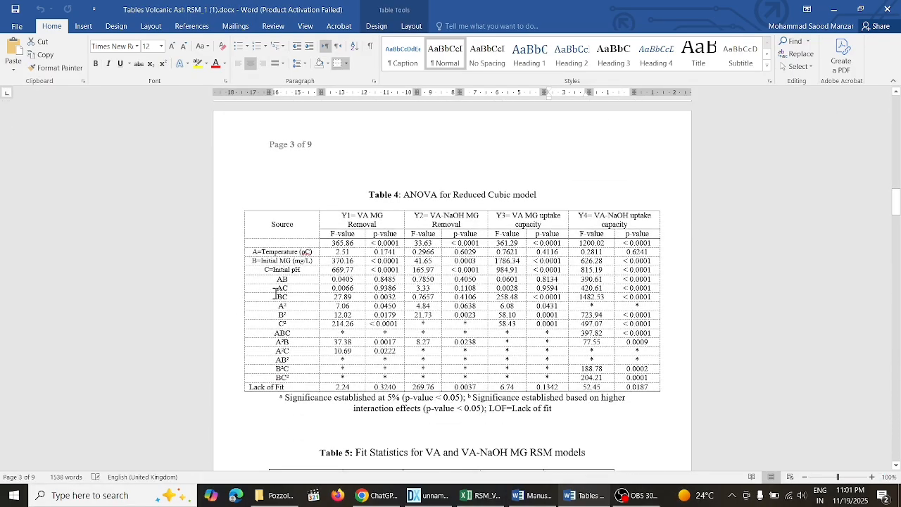
left_click_drag(276, 277, 282, 387)
left_click(426, 496)
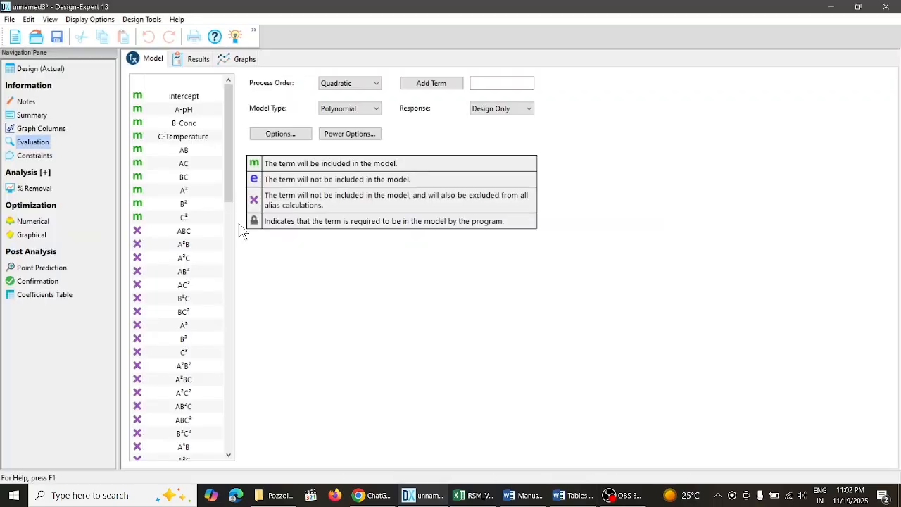
left_click_drag(200, 150, 193, 217)
left_click(573, 496)
left_click(573, 496)
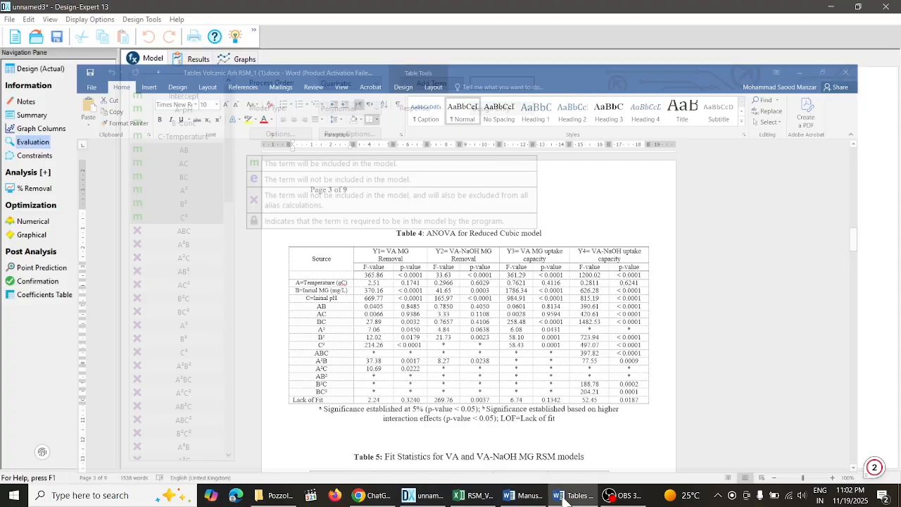
- Examine the interaction, squared and cubic terms from AB to AC² in the evaluation model's term list
left_click(193, 231, "ctrl")
left_click(189, 244, "ctrl")
left_click_drag(190, 264, 195, 286)
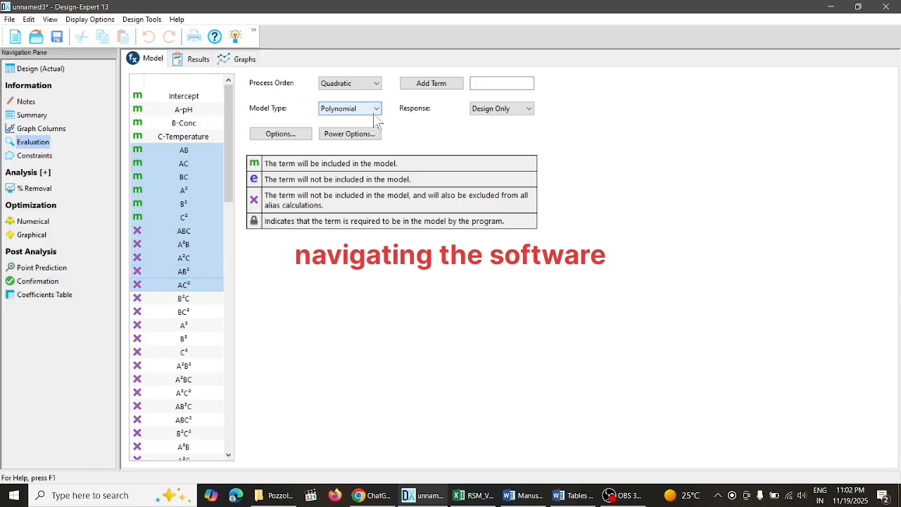
left_click(431, 83)
left_click(203, 166)
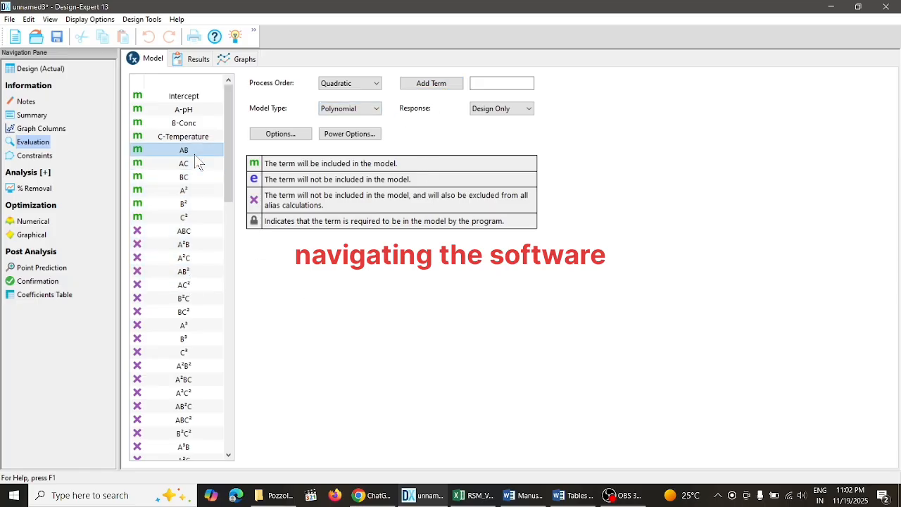
- Examine the evaluation results, checking the lack of fit degrees of freedom and the VIF values of the model terms
left_click(199, 60)
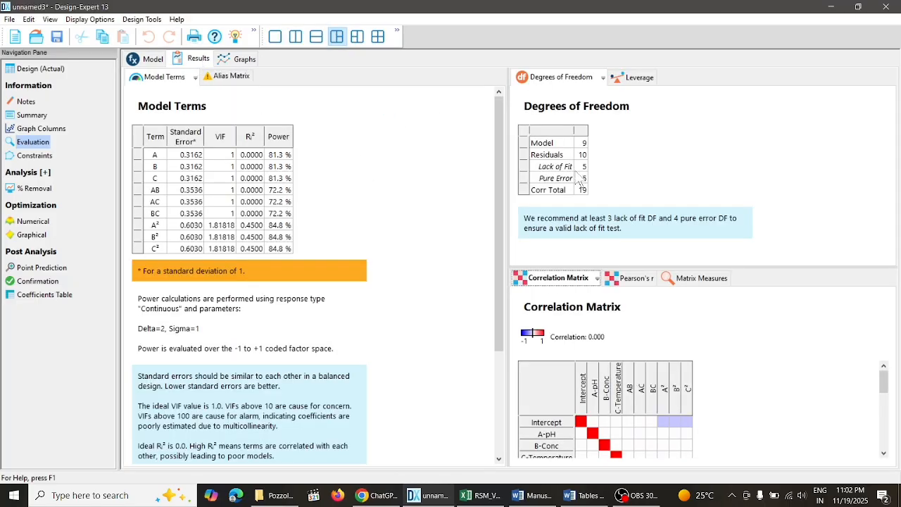
left_click(582, 166)
left_click(227, 226)
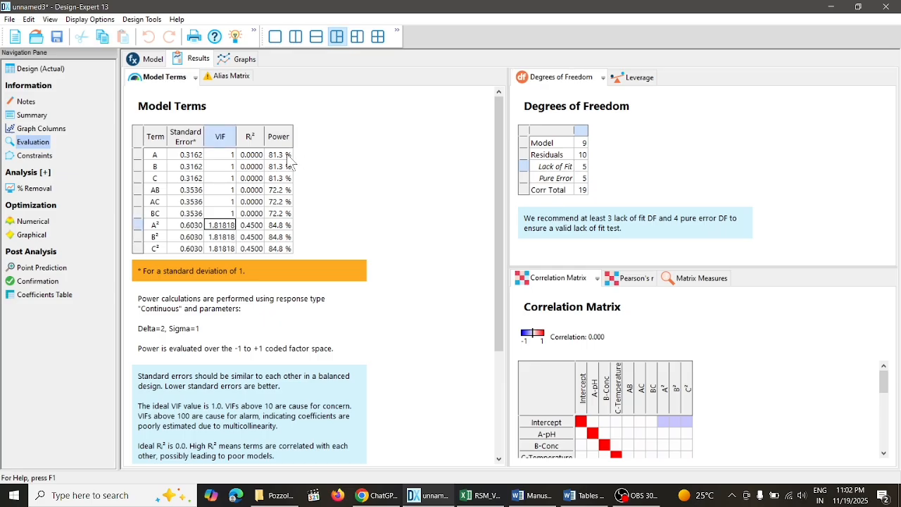
left_click(243, 61)
left_click(204, 61)
left_click(235, 62)
left_click(200, 61)
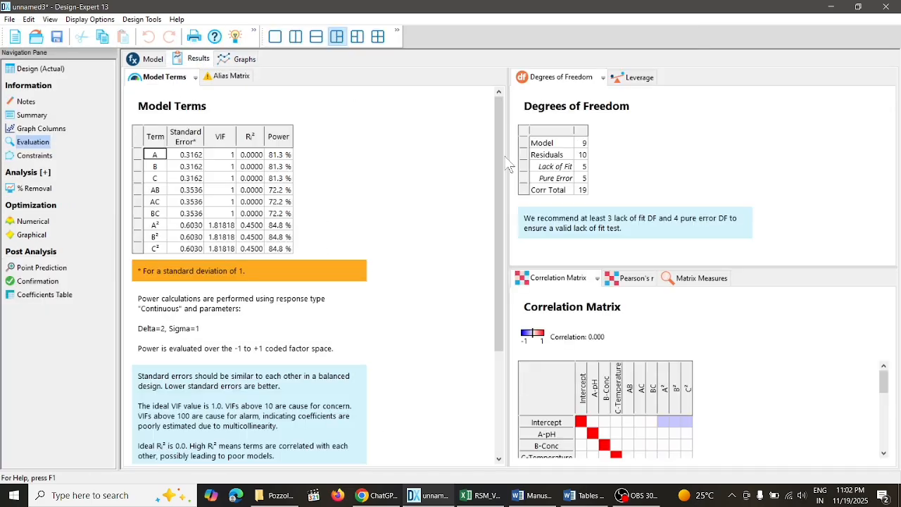
- Read through the rows of the Degrees of Freedom table and the recommendation for a valid lack of fit test
left_click(580, 142)
left_click(582, 156)
left_click(582, 178)
left_click(582, 190)
left_click_drag(524, 227, 622, 229)
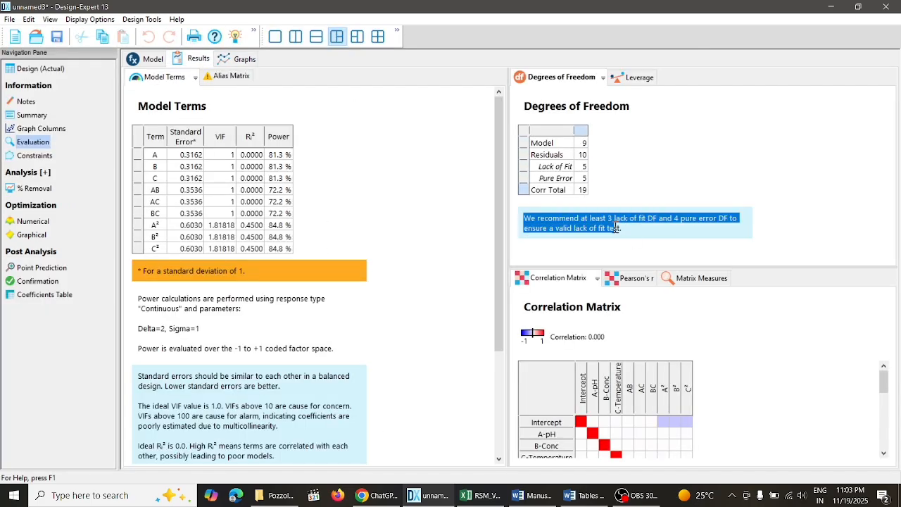
- Review the evaluation's Pearson's r, Matrix Measures and Leverage results, returning to Degrees of Freedom
left_click(625, 278)
left_click(686, 279)
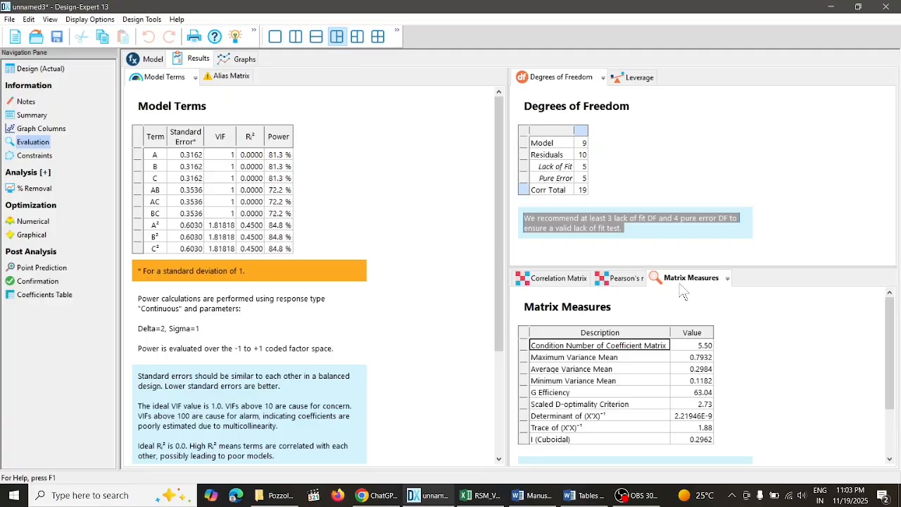
left_click(630, 78)
left_click(556, 79)
- Look through the evaluation graphs from FDS, Perturbation, One Factor, All Factors and Interaction to Contour and 3D Surface
left_click(243, 64)
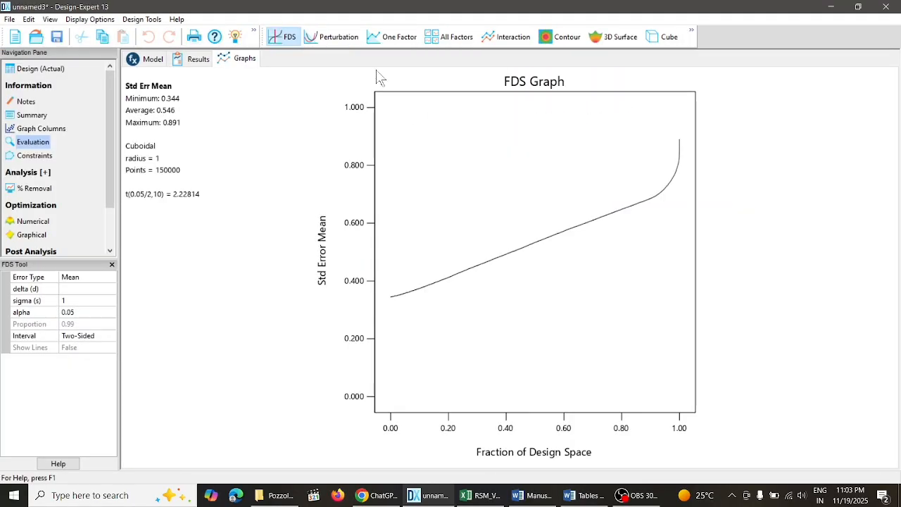
left_click(331, 37)
left_click(392, 38)
left_click(451, 39)
left_click(517, 38)
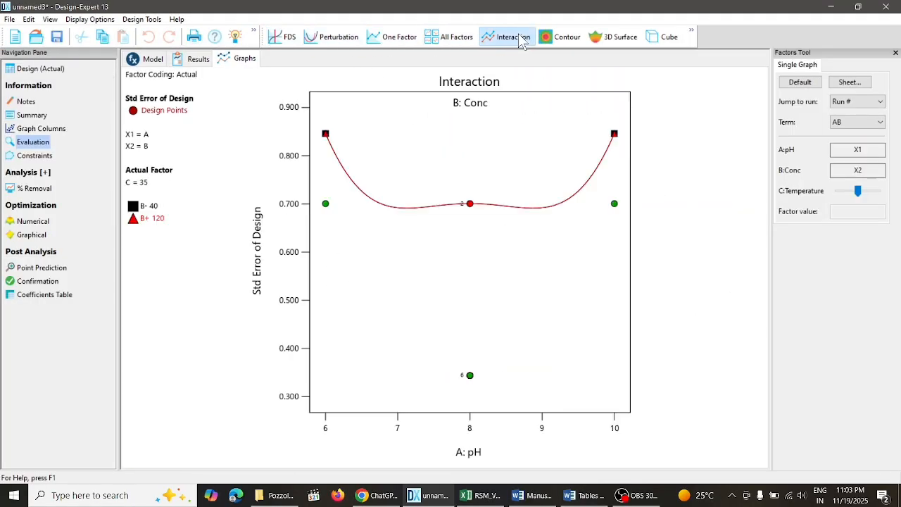
left_click(560, 39)
left_click(618, 39)
- View the standard error 3D surface for the AC term and for the BC term
left_click(880, 123)
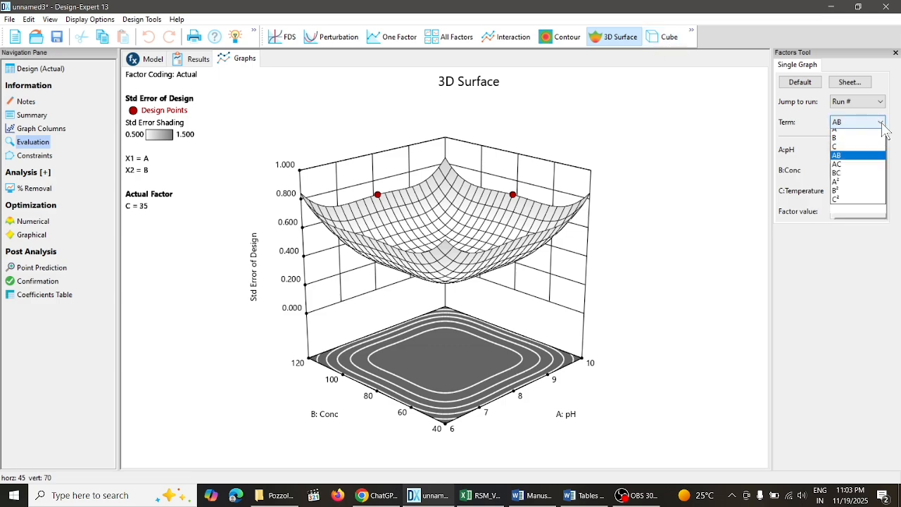
left_click(845, 164)
left_click(880, 123)
left_click(844, 173)
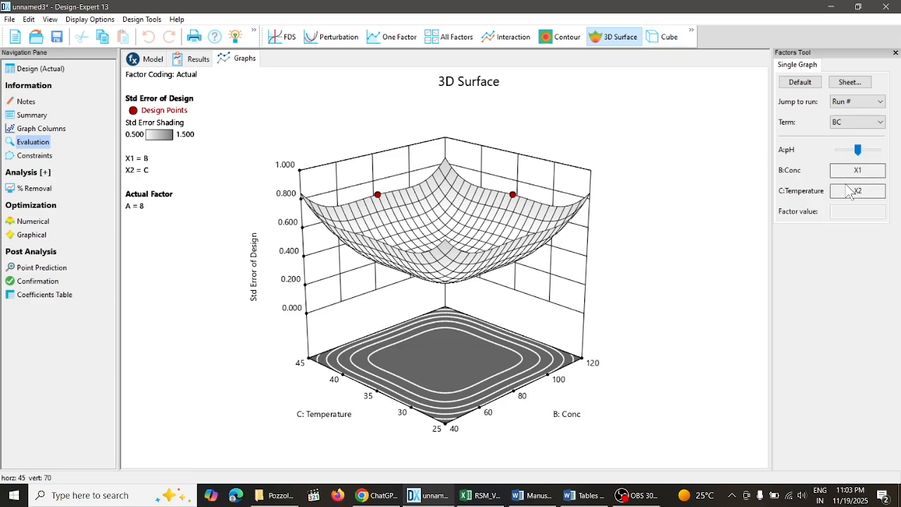
left_click(848, 192)
- Inspect run 14 and run 16 on the BC standard error 3D surface
left_click(858, 102)
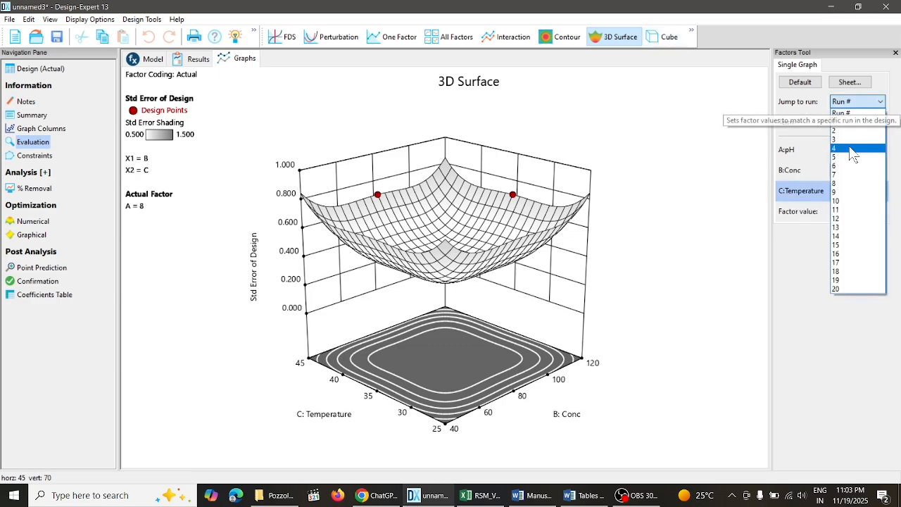
left_click(841, 237)
left_click(857, 102)
left_click(842, 253)
- View the Cube graph of the design's standard error and highlight run 11 on it
left_click(669, 38)
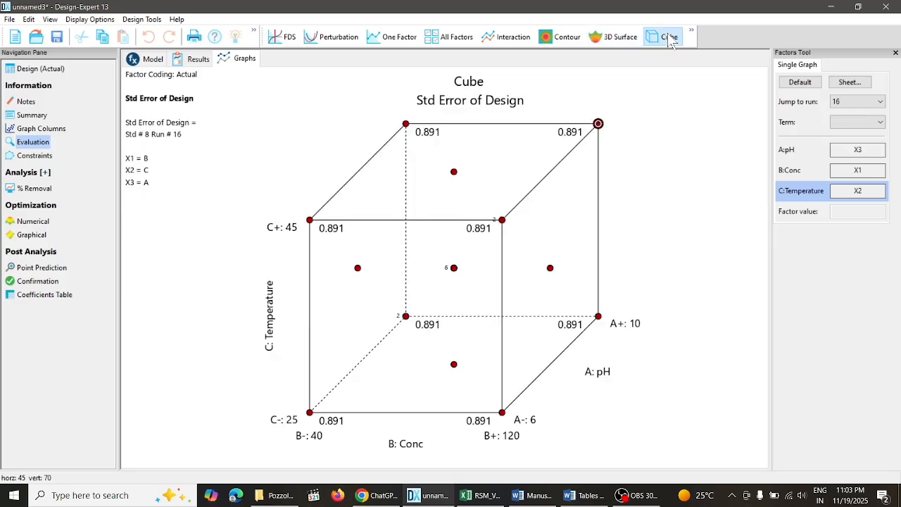
left_click(857, 102)
left_click(839, 214)
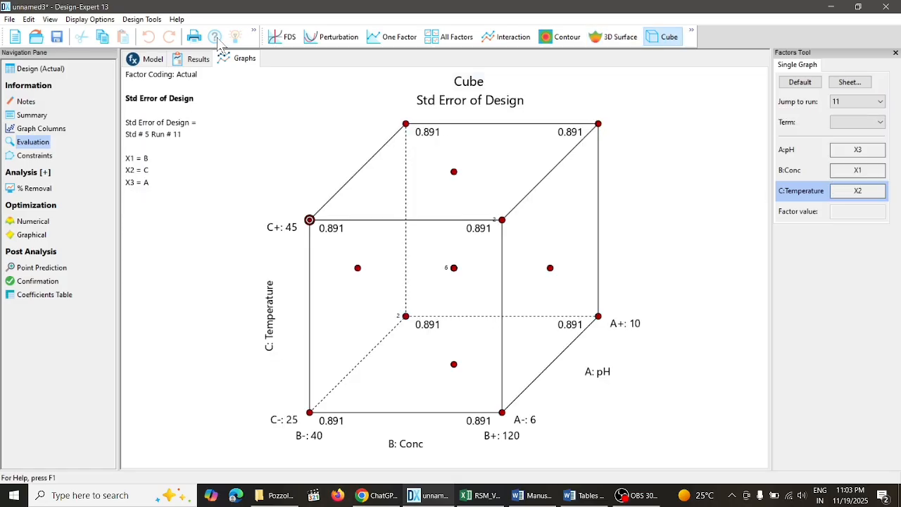
- Return to the evaluation model terms and check the available Process Order options
left_click(166, 61)
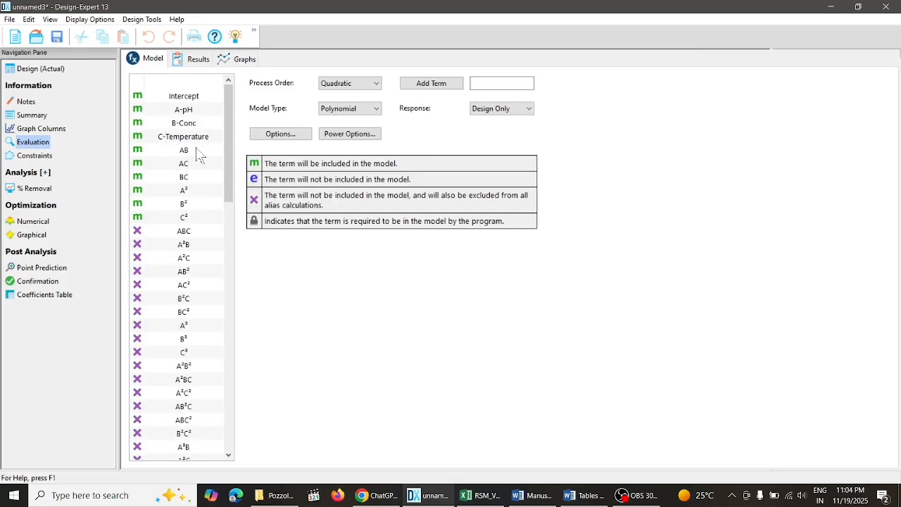
left_click(199, 157)
left_click(375, 83)
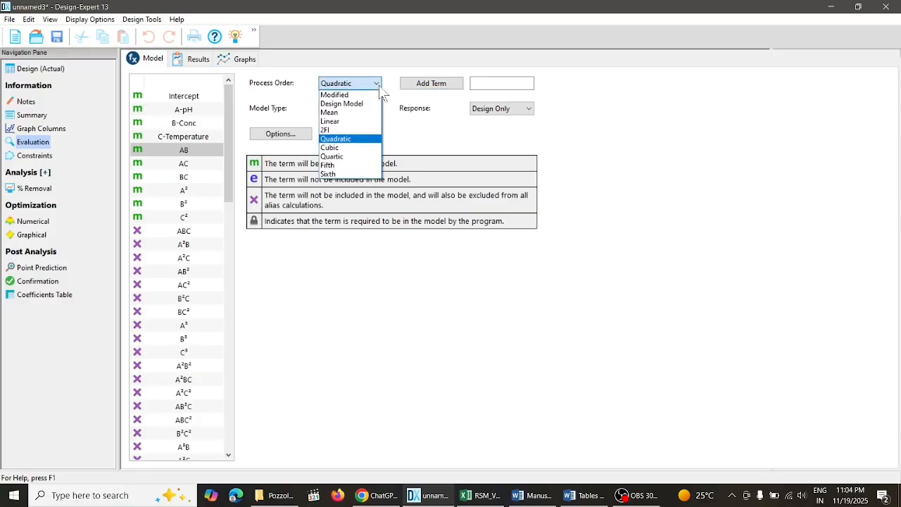
- Read the manuscript's RSM analysis discussion of the model R² values and diagnostics in Word
left_click(535, 495)
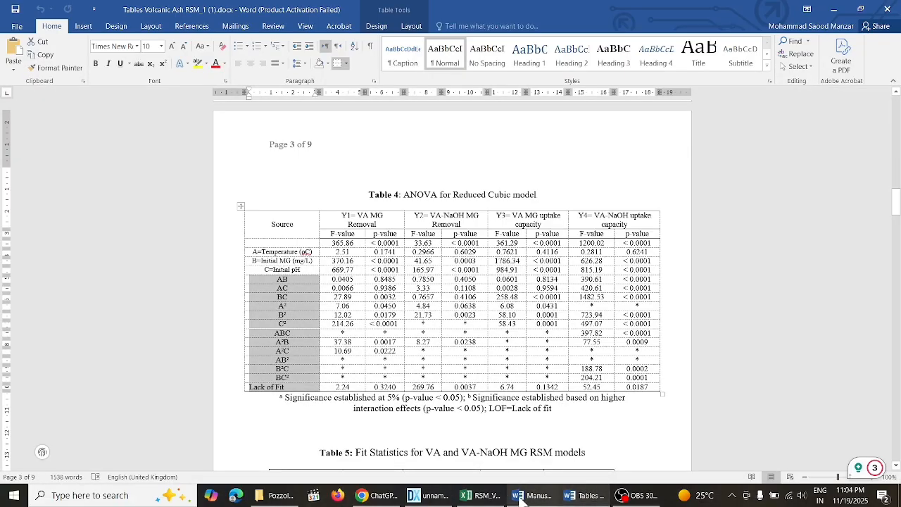
left_click_drag(896, 200, 896, 201)
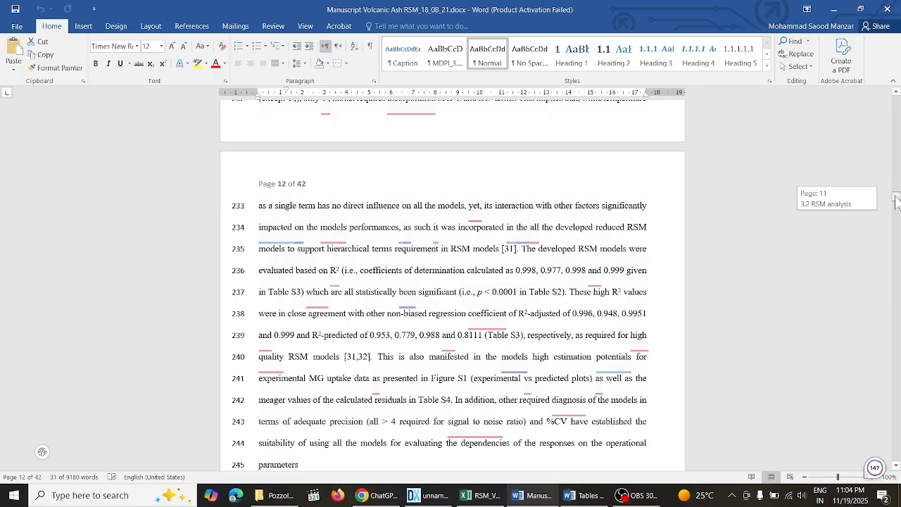
left_click_drag(896, 201, 897, 204)
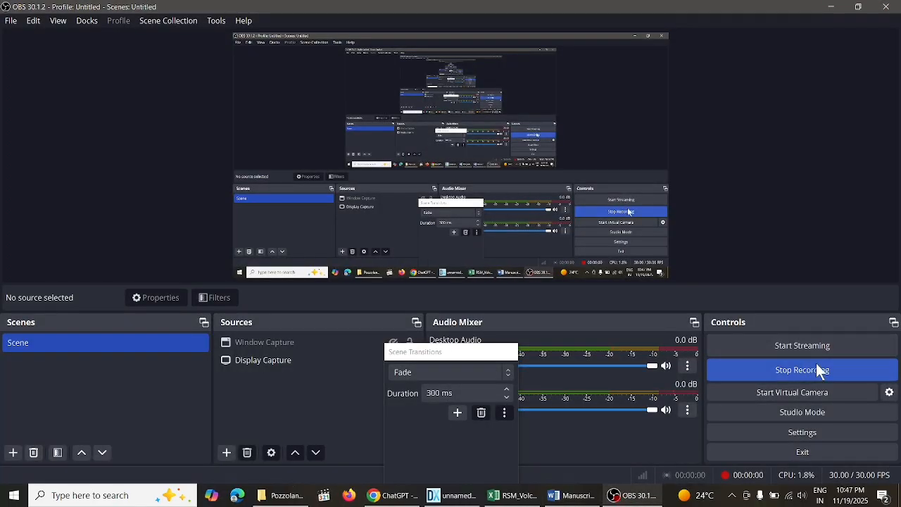
- Start a new design in Design-Expert without reusing the current design's factors and without saving unnamed2
left_click(457, 496)
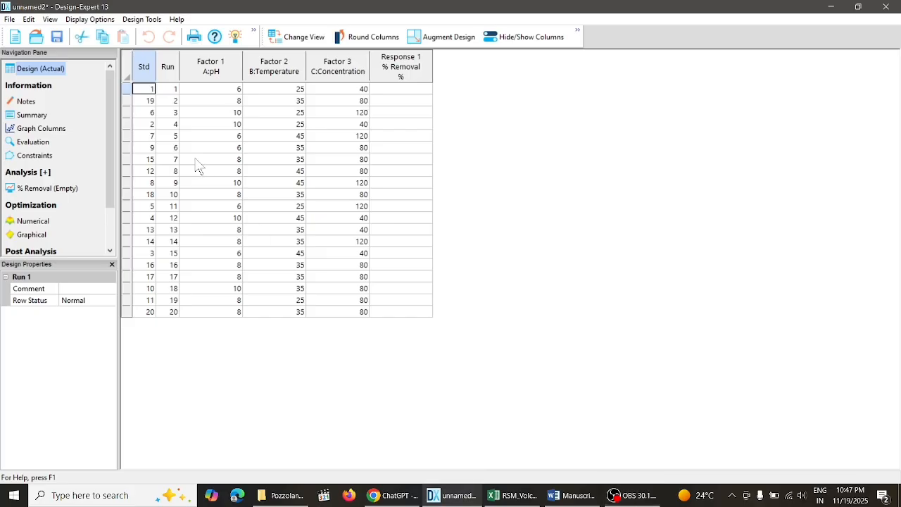
left_click(8, 19)
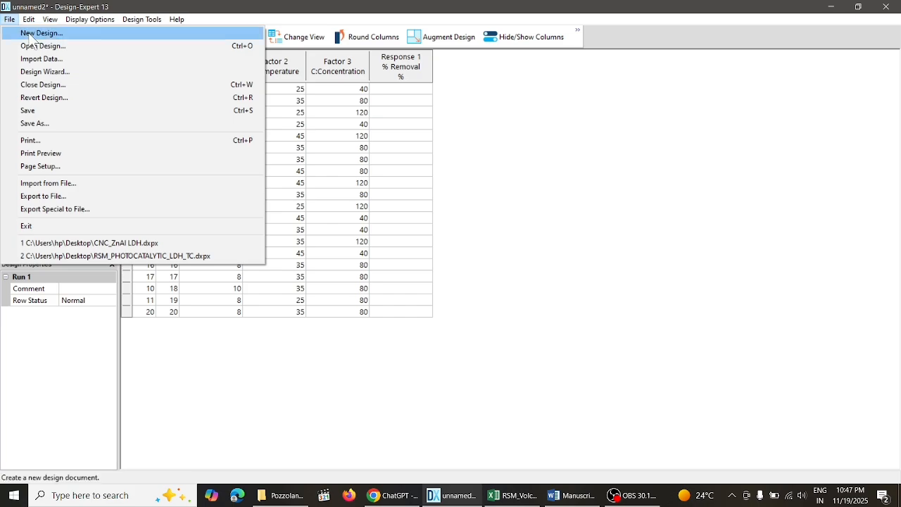
left_click(28, 33)
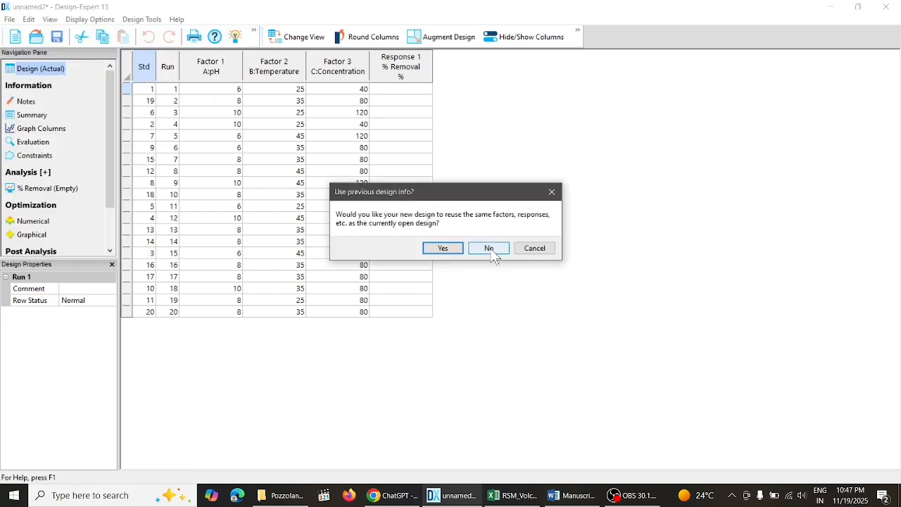
left_click(499, 249)
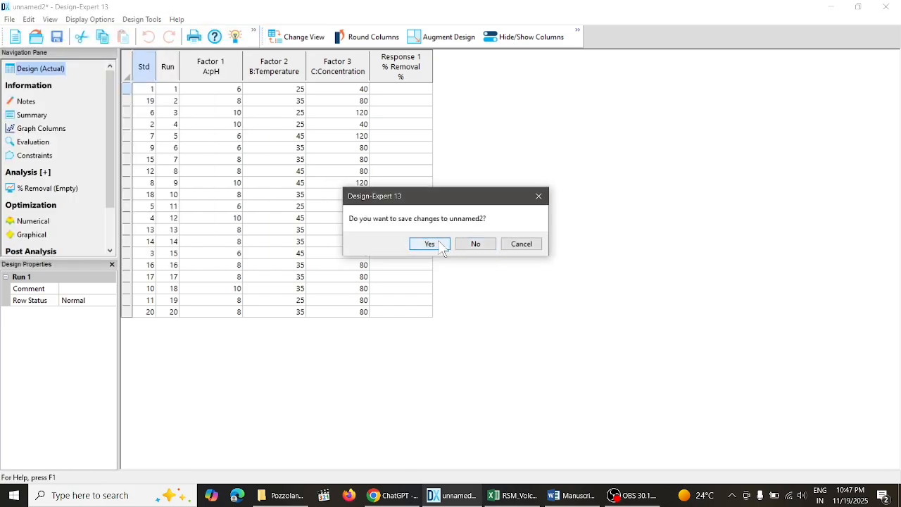
left_click(469, 244)
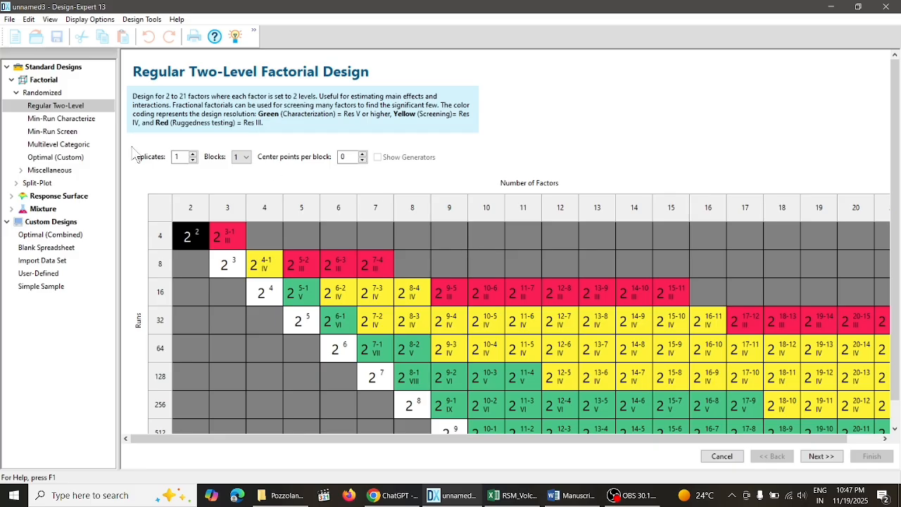
- Choose a randomized Central Composite response surface design with 3 numeric factors
left_click(51, 198)
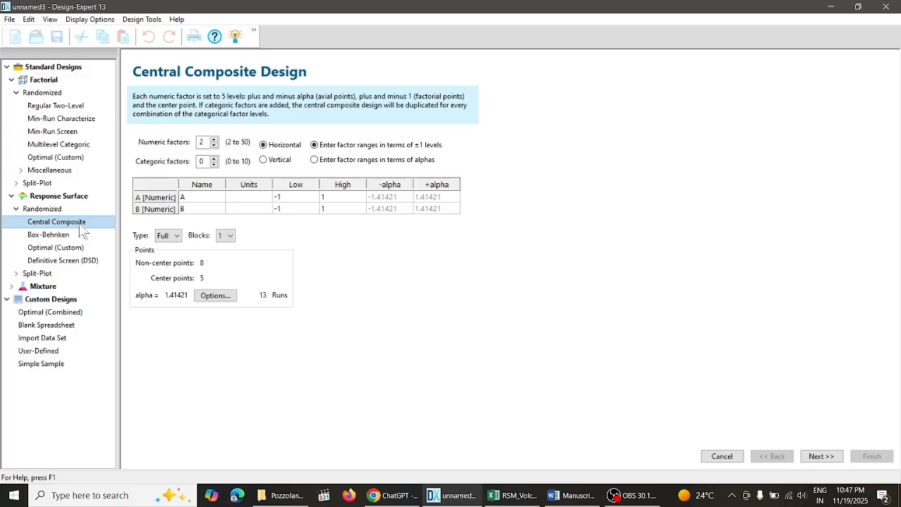
left_click(63, 237)
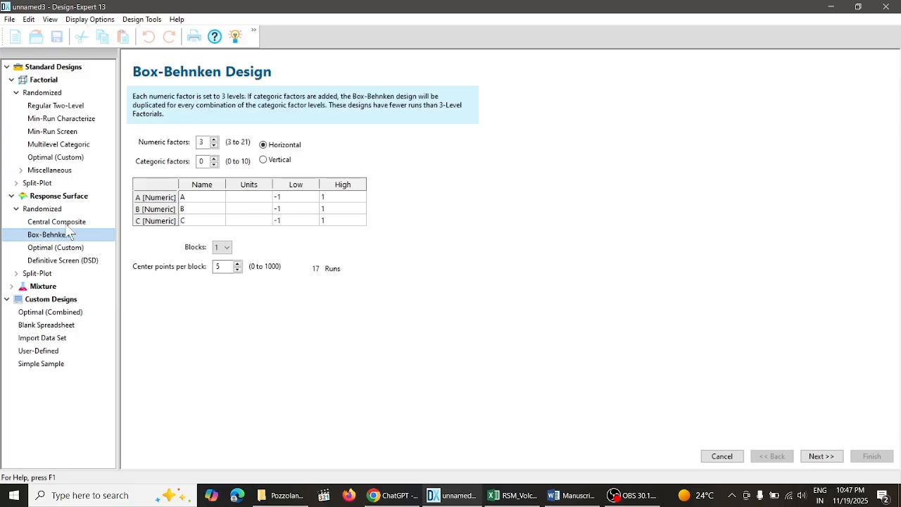
key("Up")
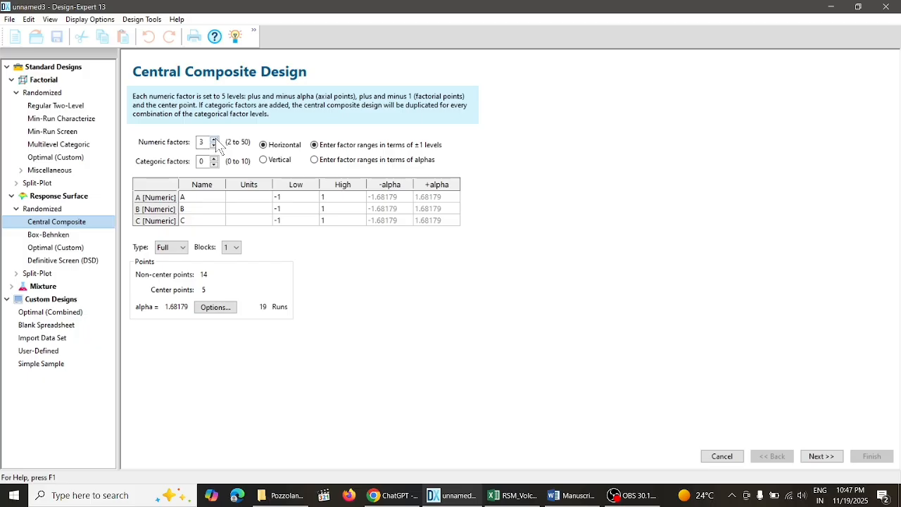
- Define factor A as pH with a low level of 6 and a high level of 10
left_click(202, 199)
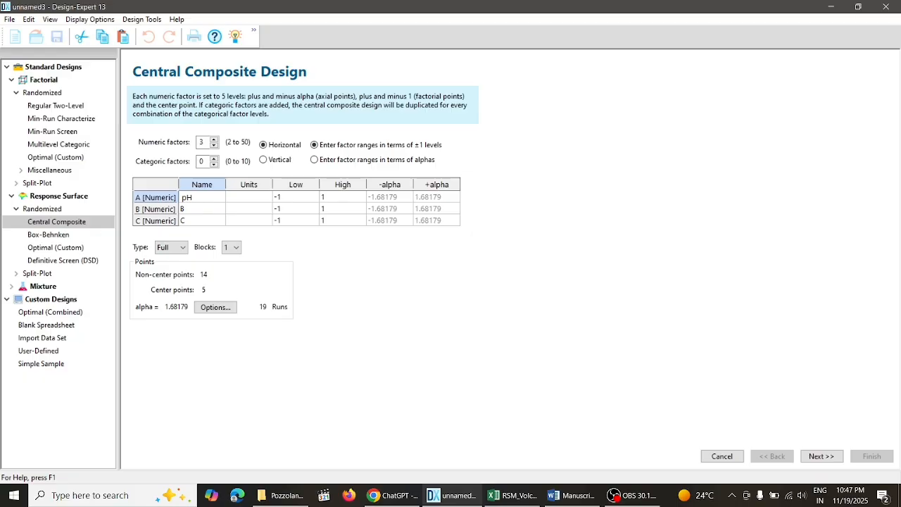
type("pH")
left_click(304, 201)
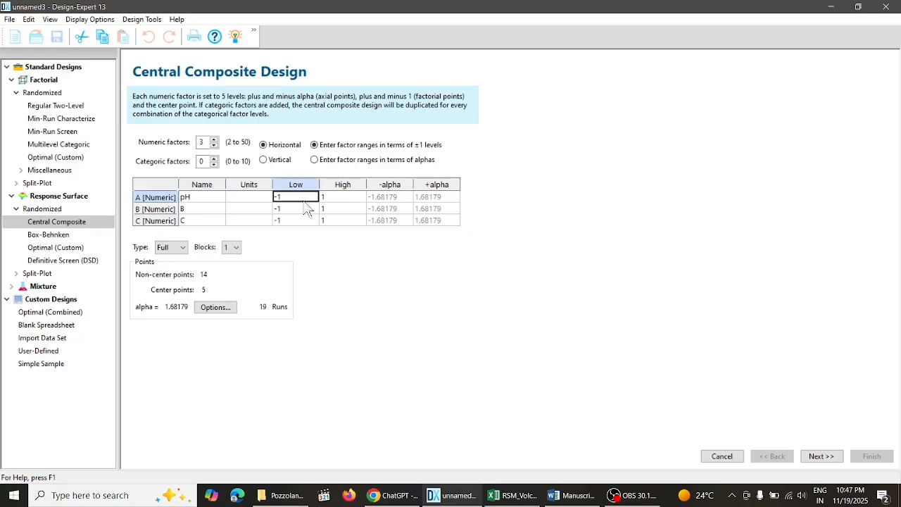
type("6")
left_click(348, 202)
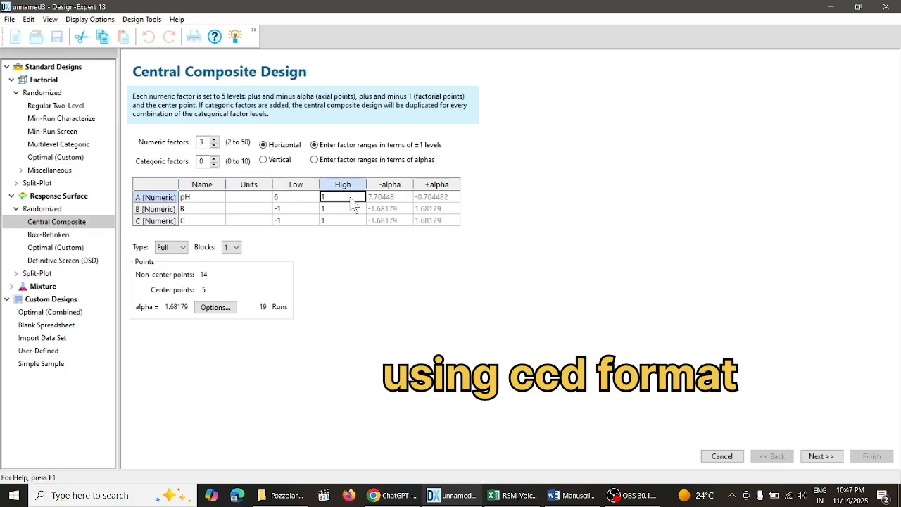
left_click(350, 197)
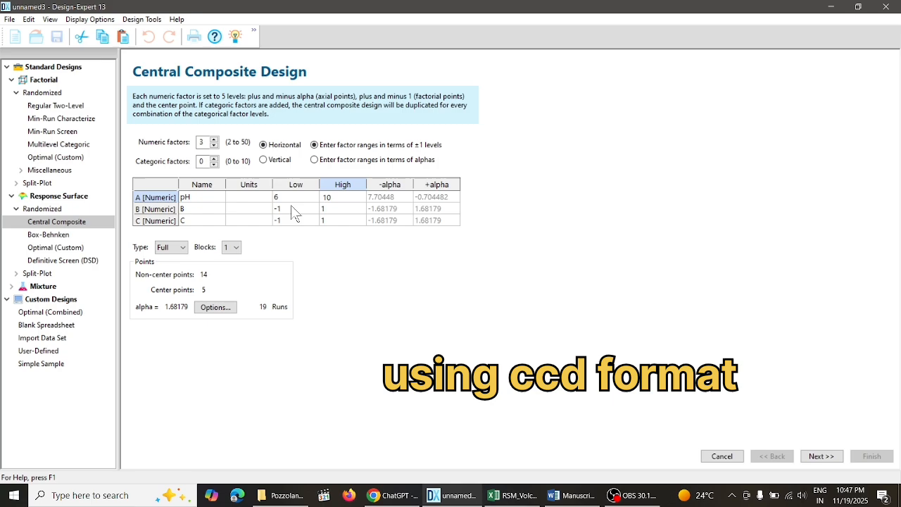
- Check the factor order in the Excel data and define factor B as Conc, ranging from 40 to 120
left_click(208, 211)
type("T")
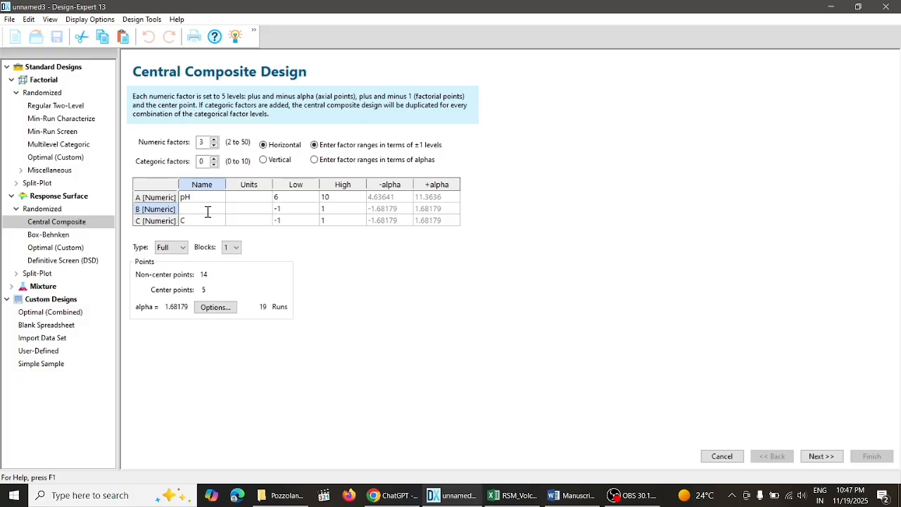
left_click(526, 498)
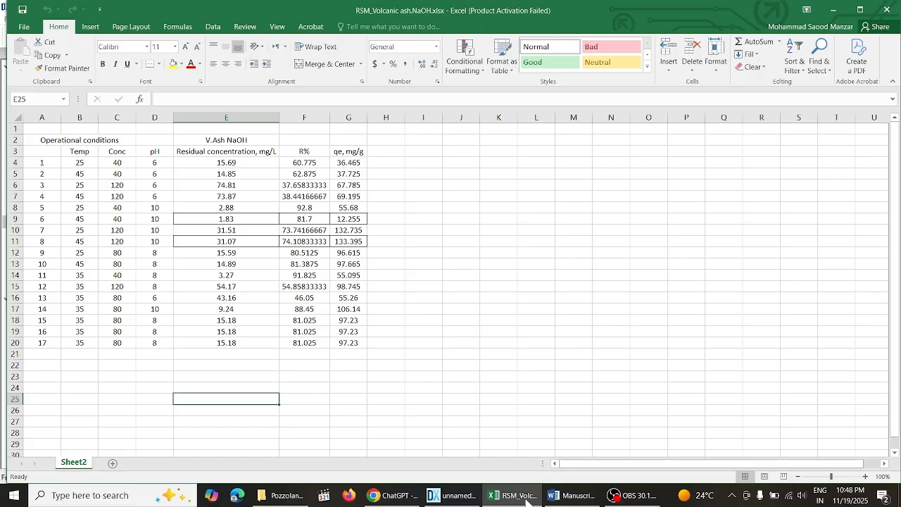
left_click(527, 499)
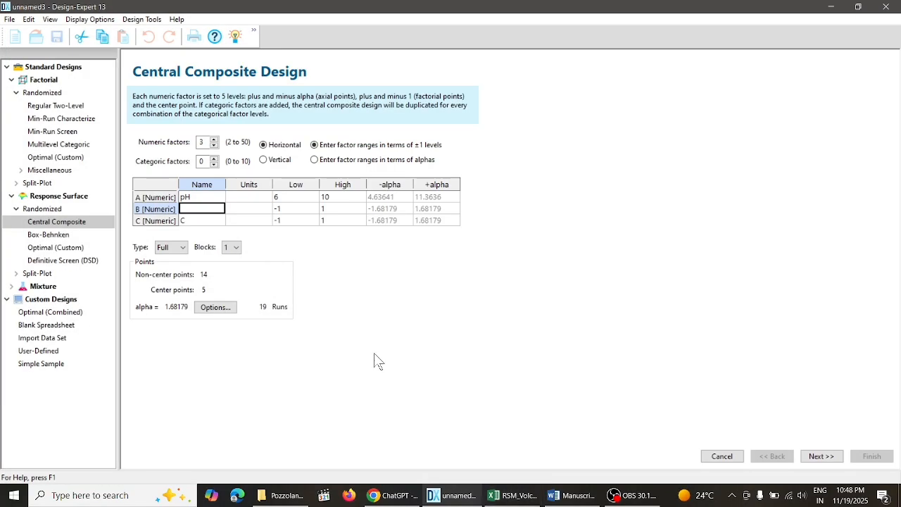
type("Conc")
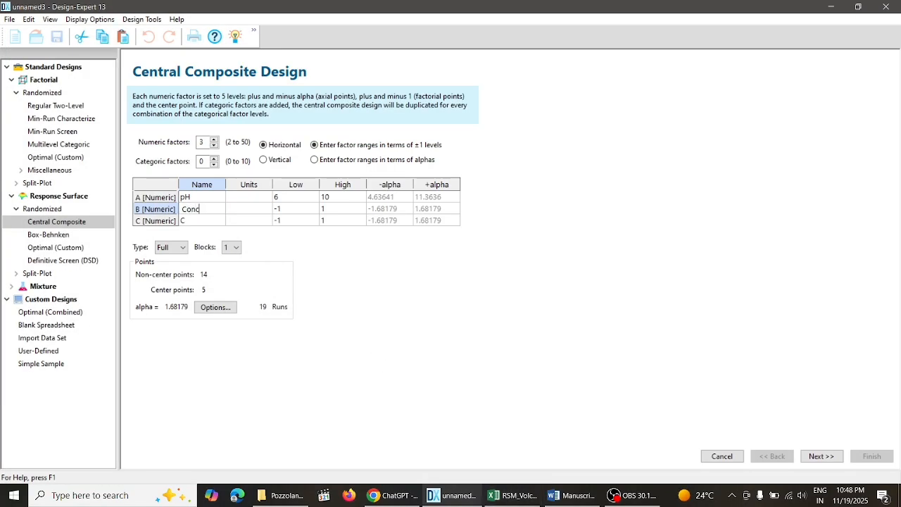
left_click(294, 210)
type("40")
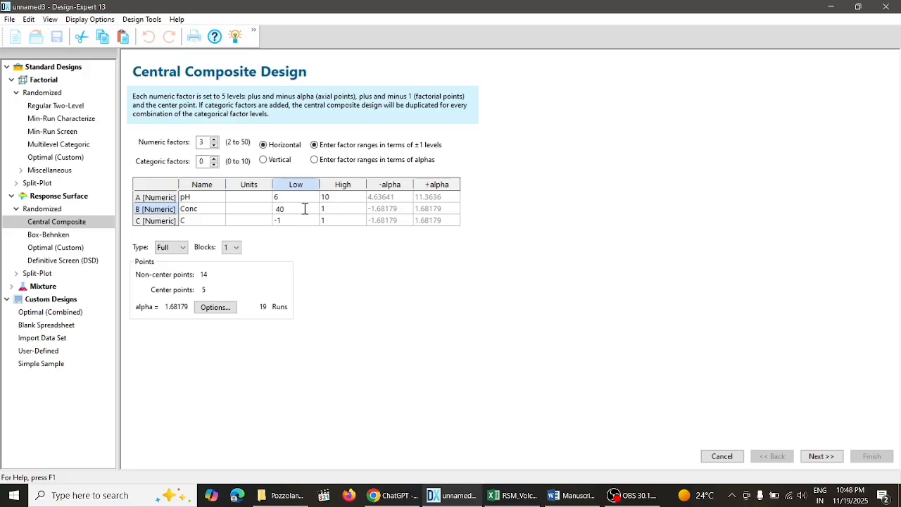
left_click(333, 210)
type("120")
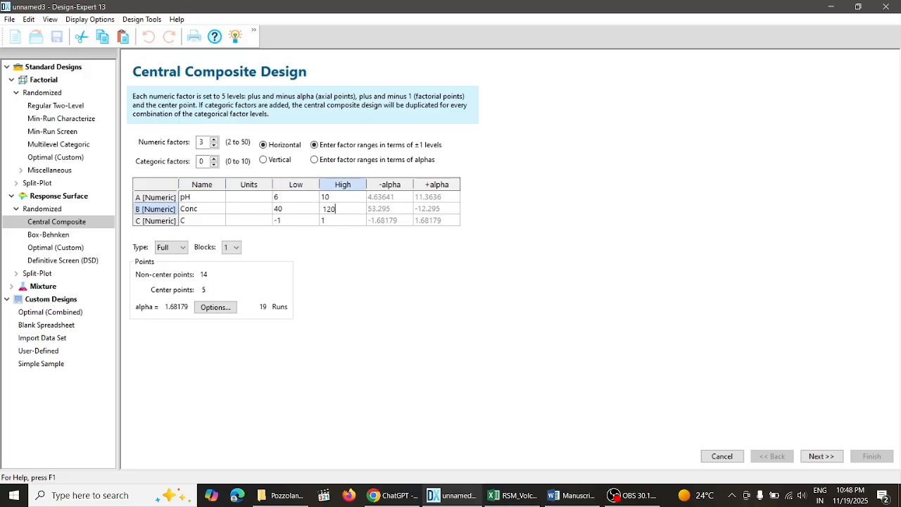
- Define factor C as Temperature with a low level of 25 and a high level of 45
left_click(208, 222)
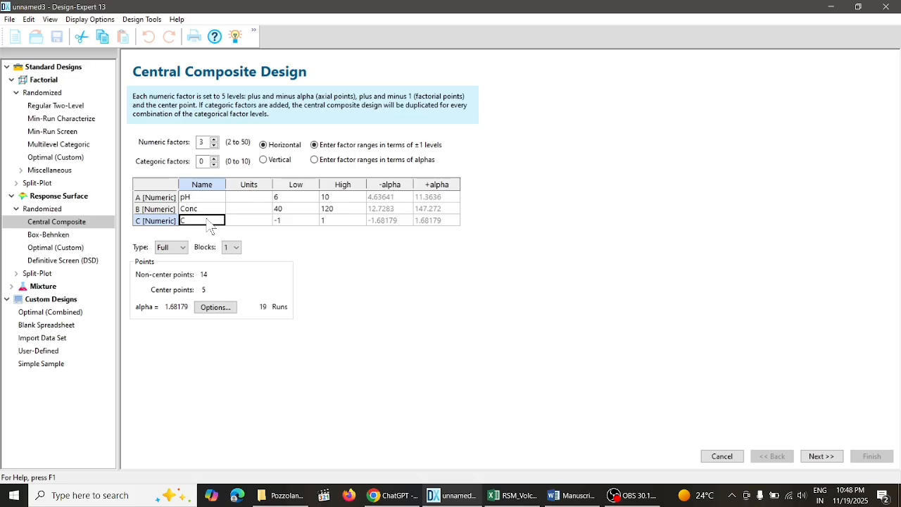
type("Temperature")
left_click(291, 222)
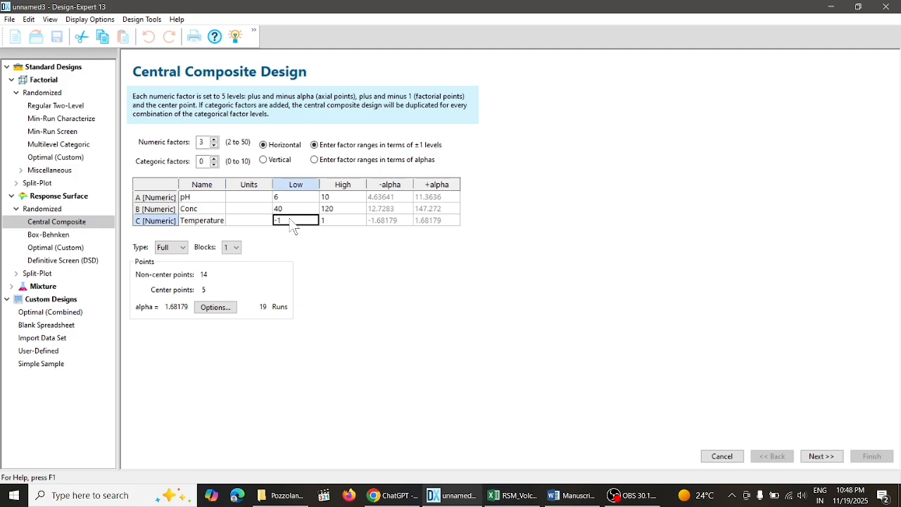
type("25")
left_click(342, 222)
type("4")
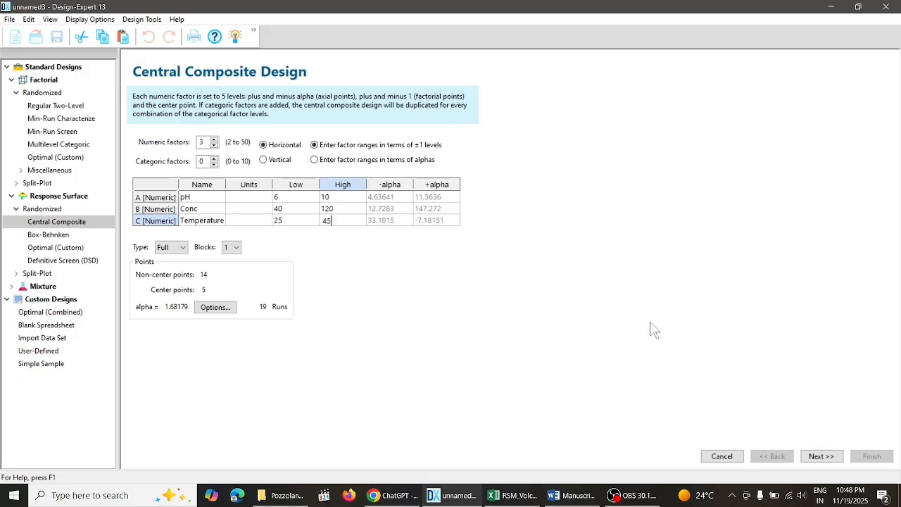
- Set the central composite design's alpha option to Face centered
left_click(220, 311)
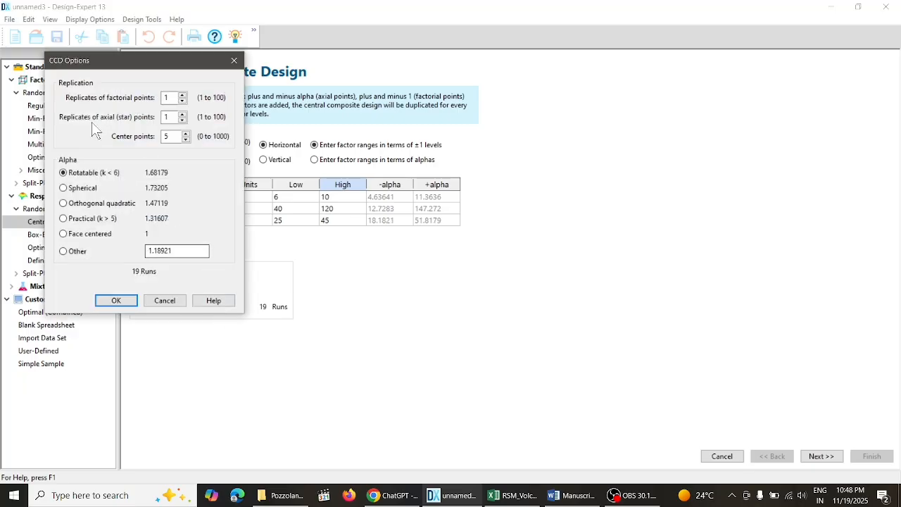
left_click(63, 233)
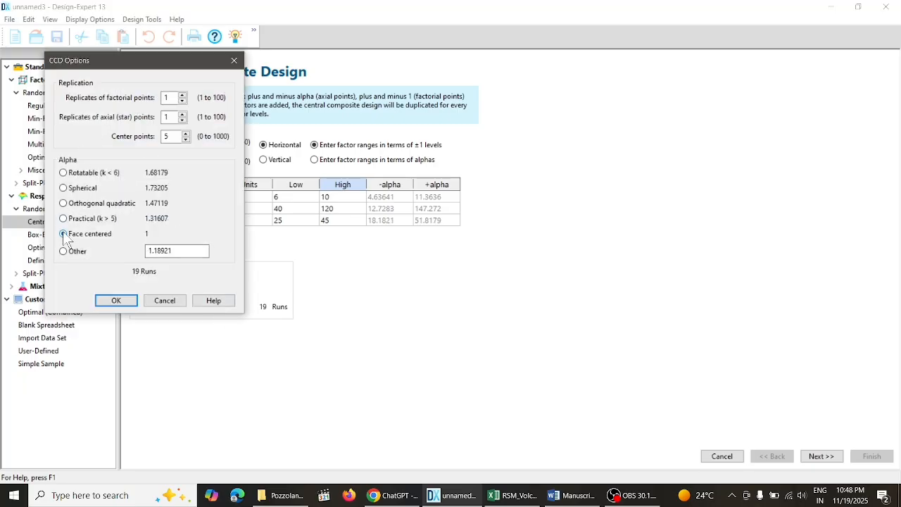
left_click(173, 97)
left_click(116, 301)
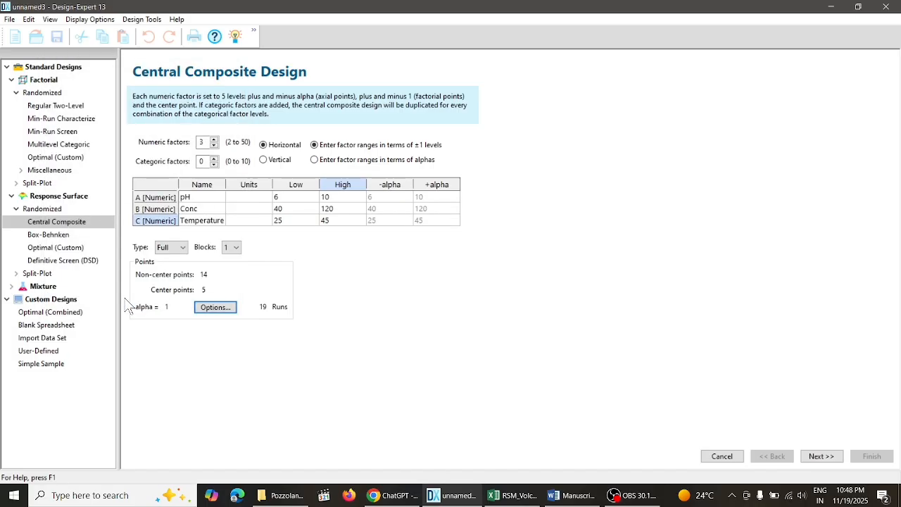
- Compare the -alpha and +alpha values of pH, Conc and Temperature with their low and high levels
left_click(390, 198)
left_click(433, 198)
left_click(398, 209)
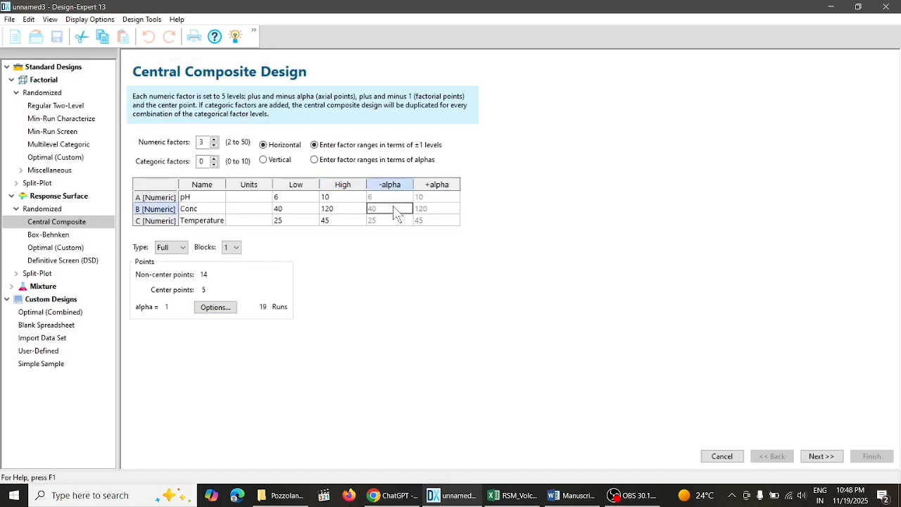
left_click(435, 209)
left_click(402, 221)
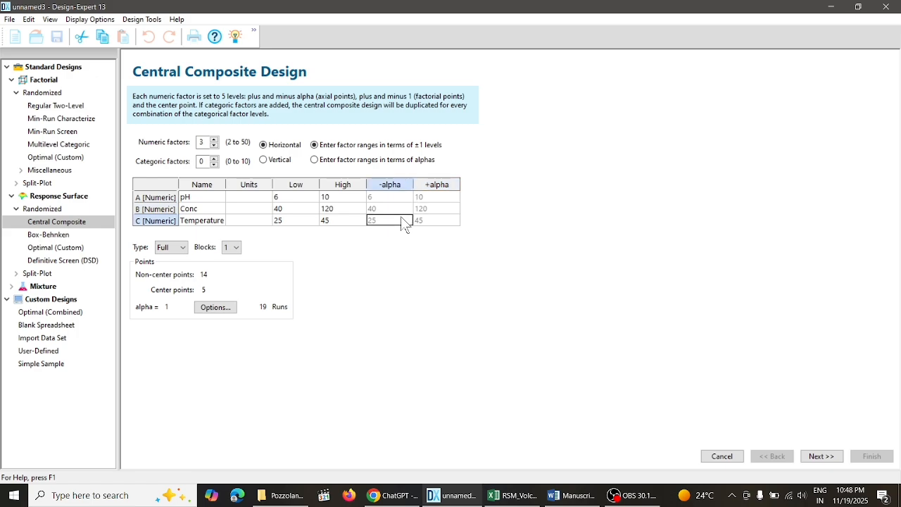
left_click(440, 221)
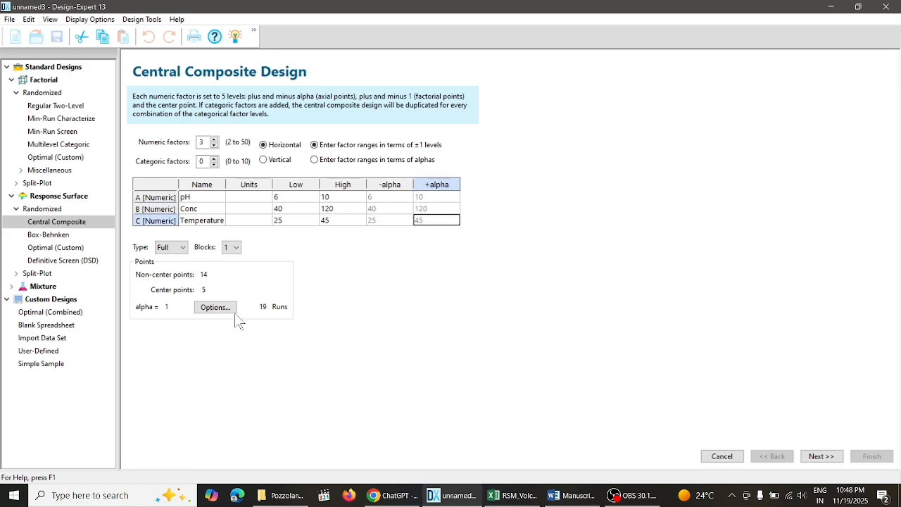
- Try the Practical alpha option to compare the axial levels, and switch back to Face centered
left_click(212, 308)
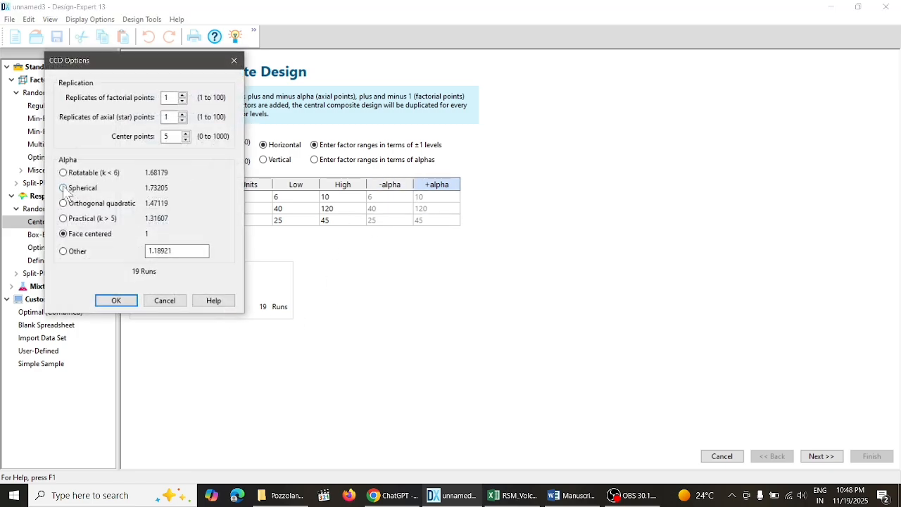
left_click(64, 218)
left_click(114, 301)
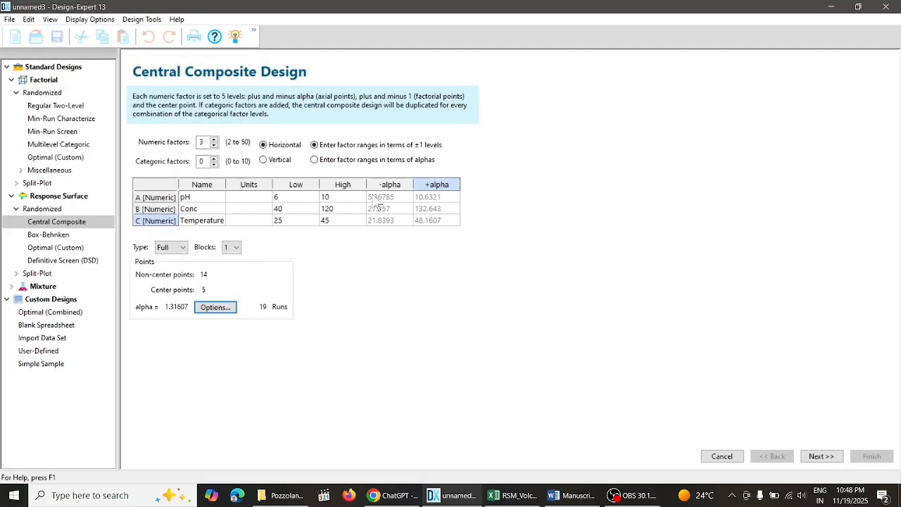
left_click(208, 308)
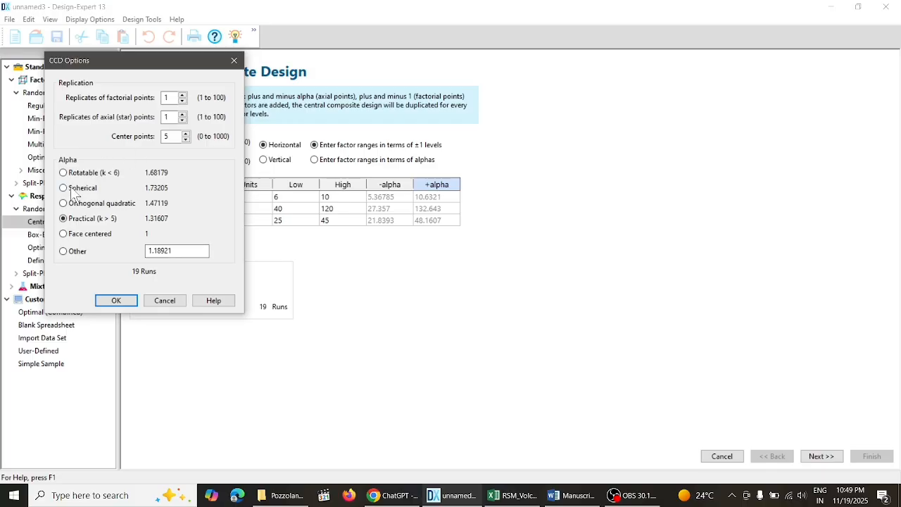
left_click(64, 234)
left_click(116, 300)
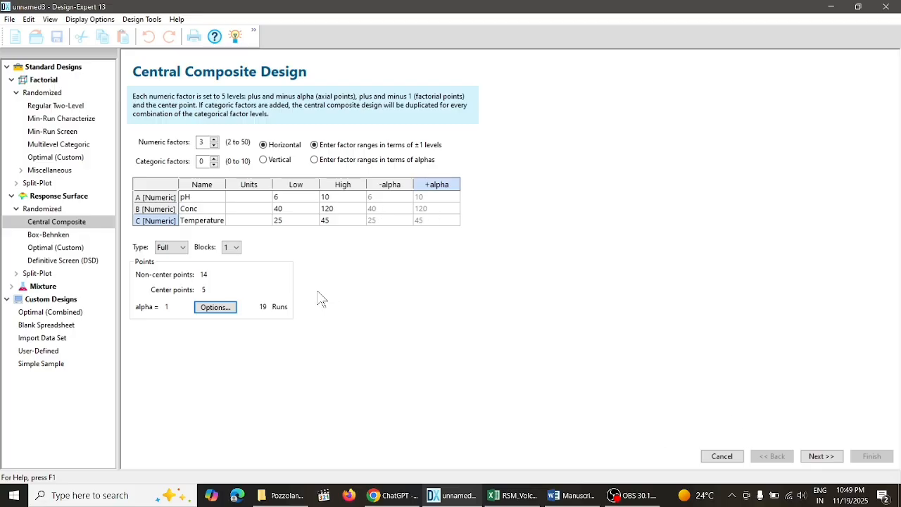
- Set the design to 1 block and proceed to the response definition
left_click(236, 248)
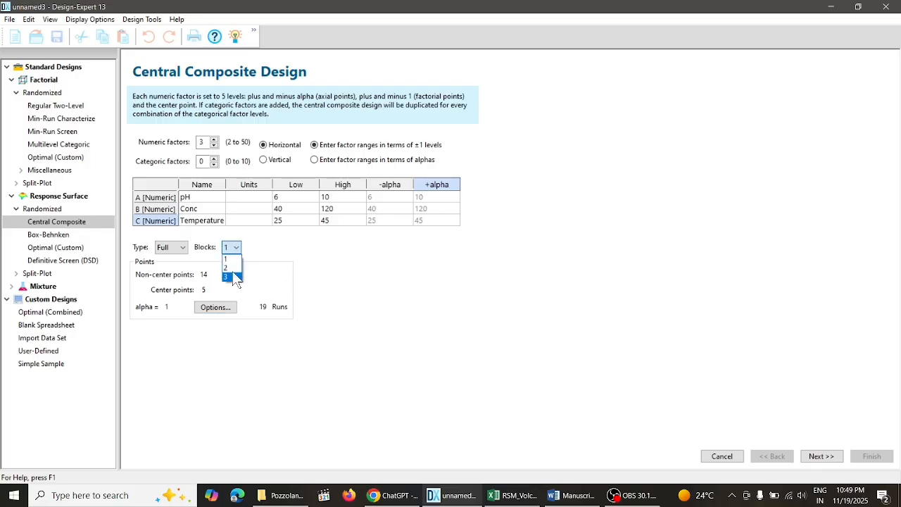
left_click(226, 258)
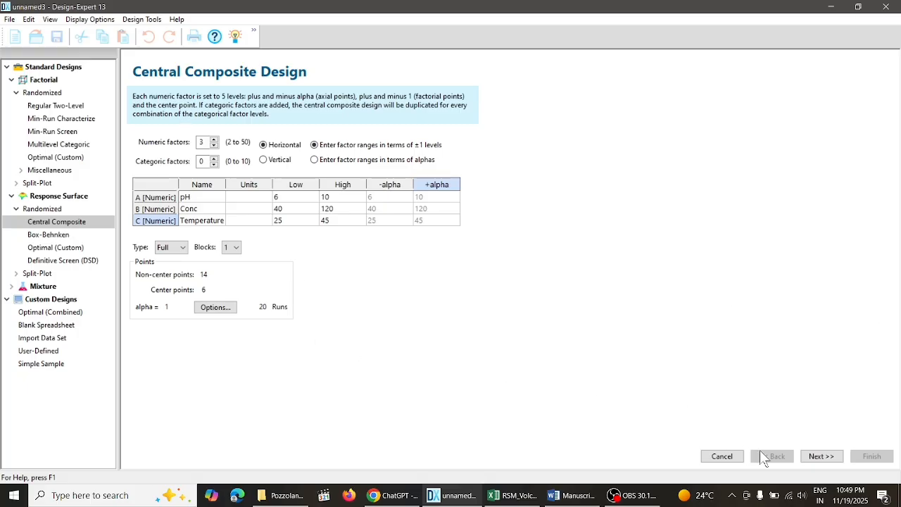
left_click(823, 456)
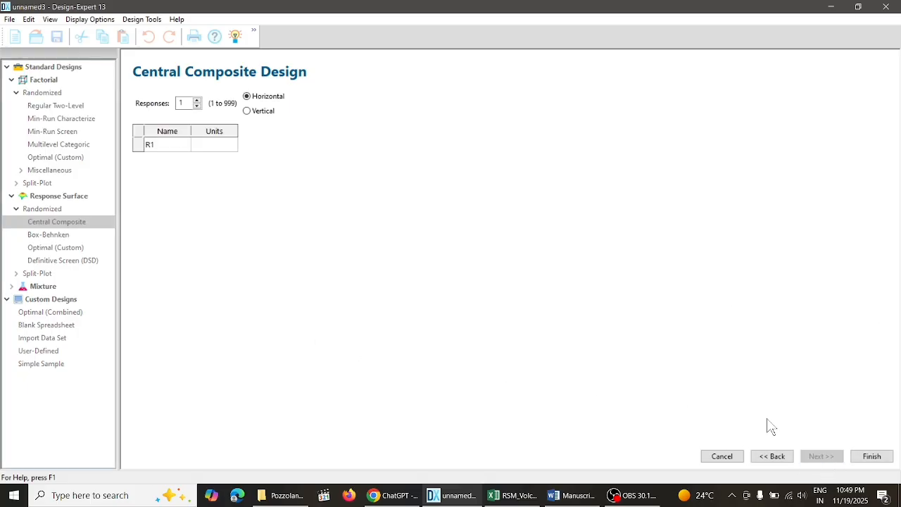
- Name the response % Removal with % as its units and generate the design
left_click(180, 143)
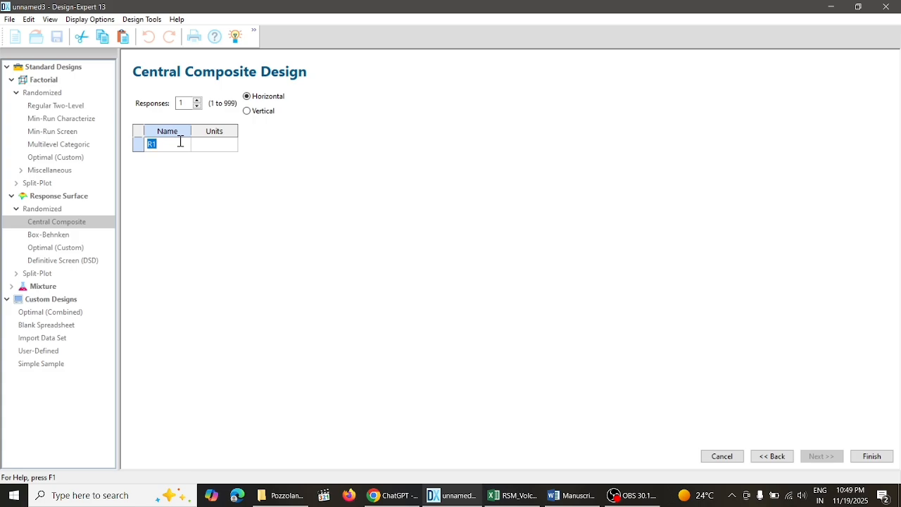
type("% Removal")
left_click(214, 146)
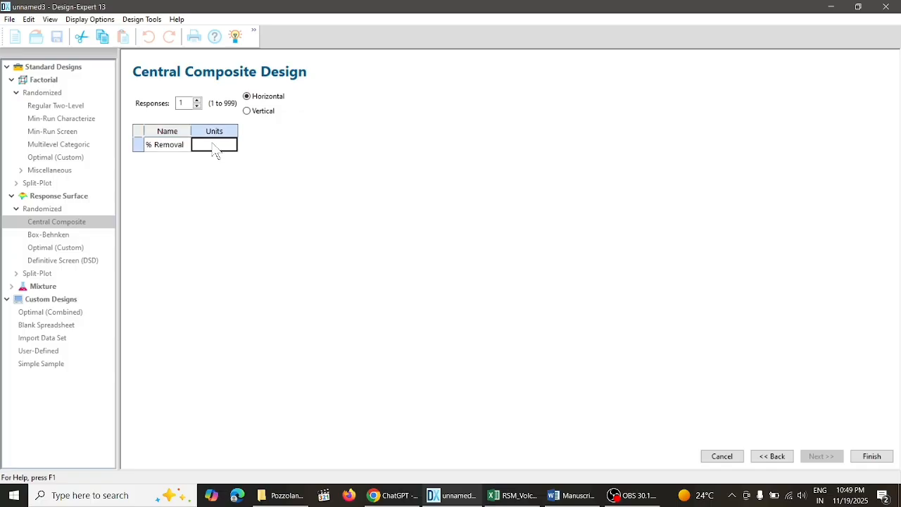
type("%")
left_click(872, 457)
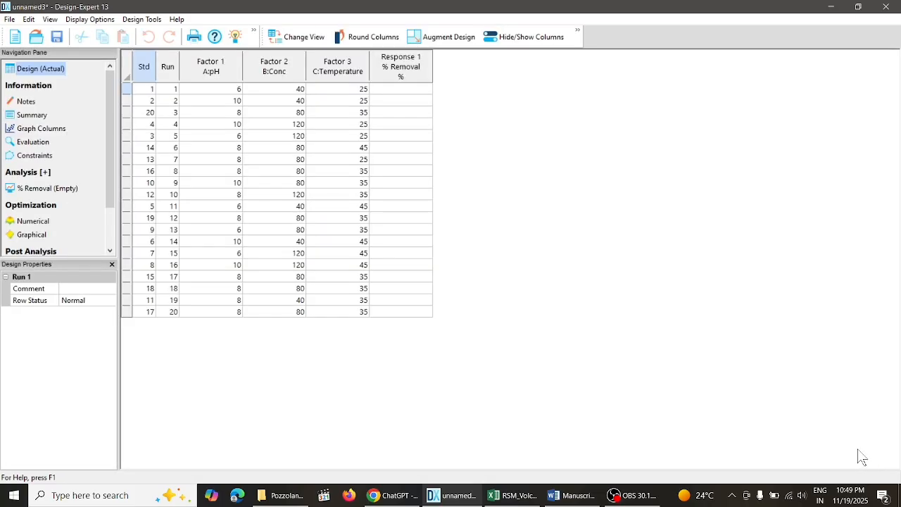
- Compare the factor settings of Run 1 in the design table with the Temp, Conc and pH conditions in the Excel sheet
left_click(314, 114)
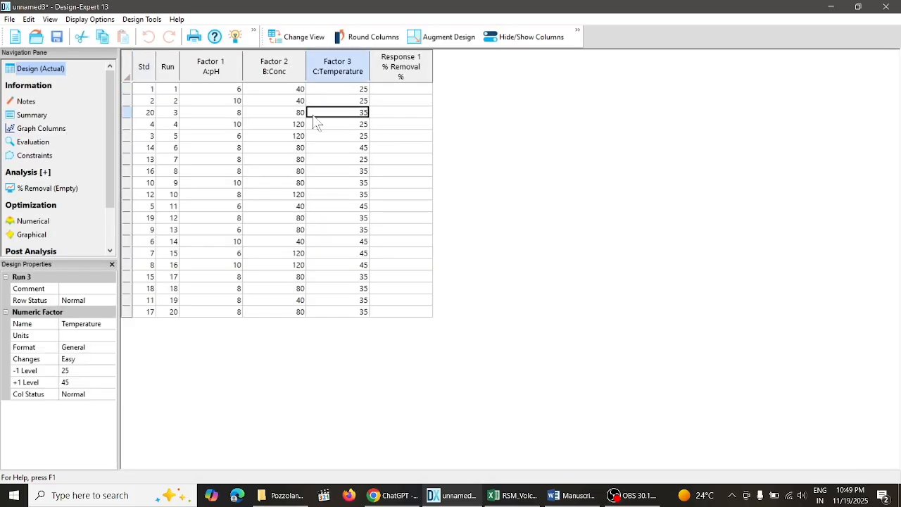
left_click(365, 90)
left_click(411, 92)
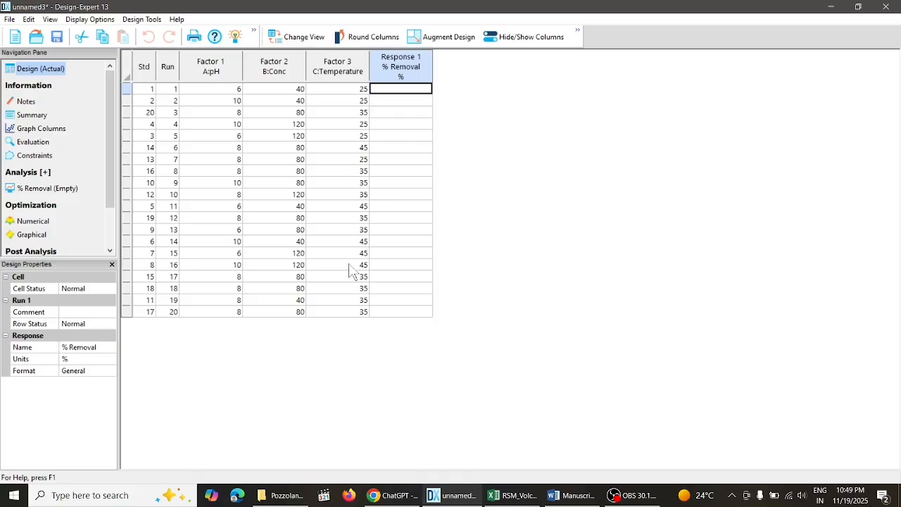
left_click(524, 501)
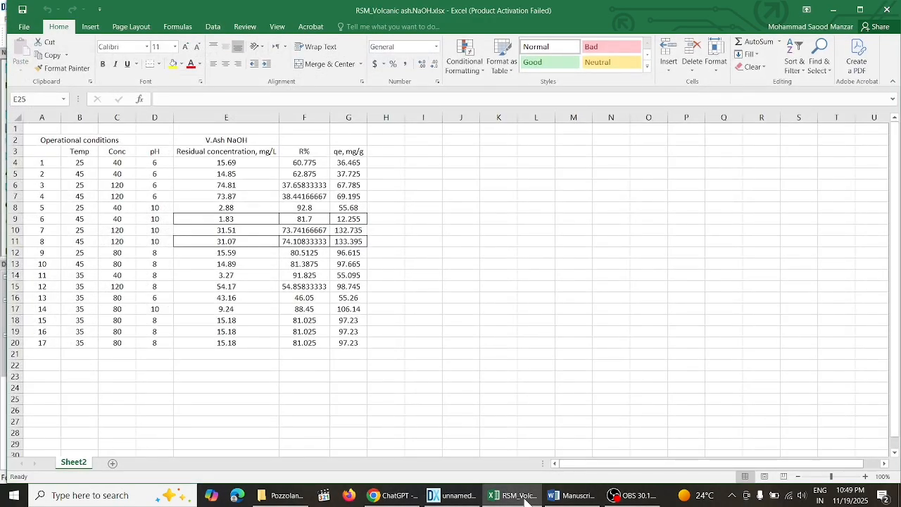
left_click(524, 500)
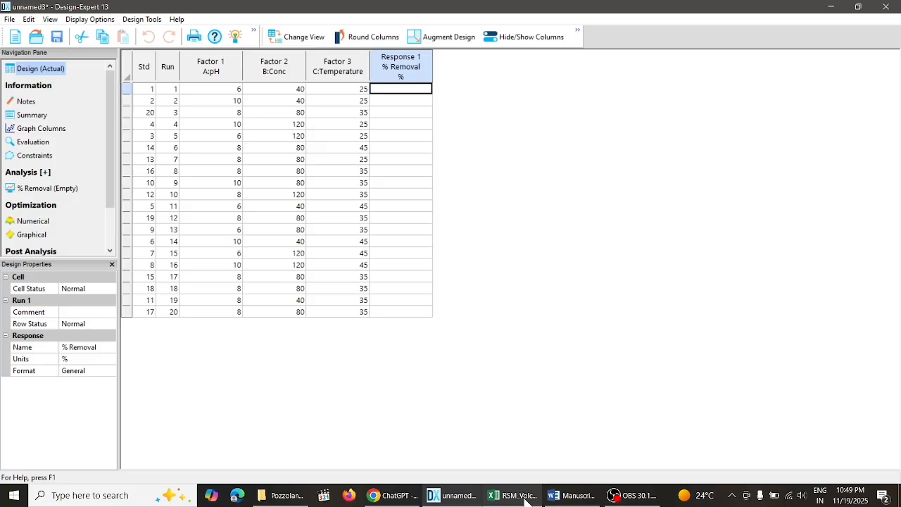
left_click(524, 500)
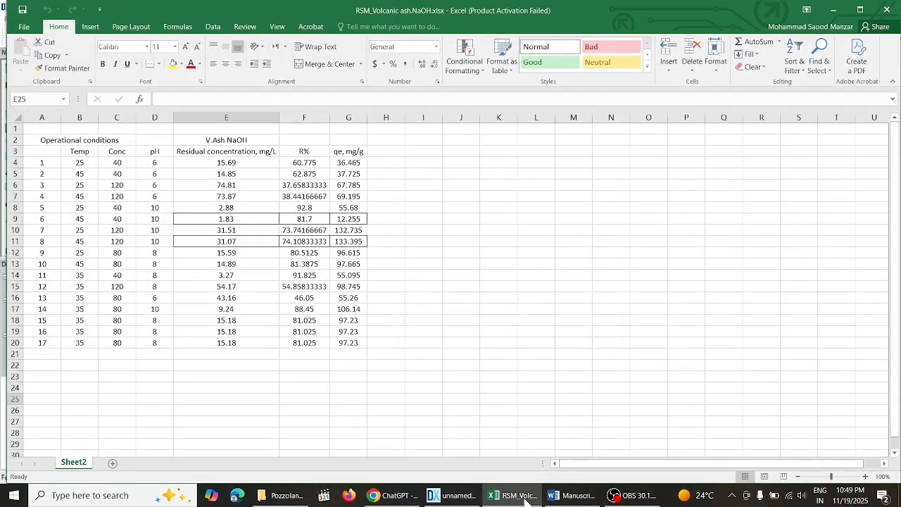
left_click(524, 500)
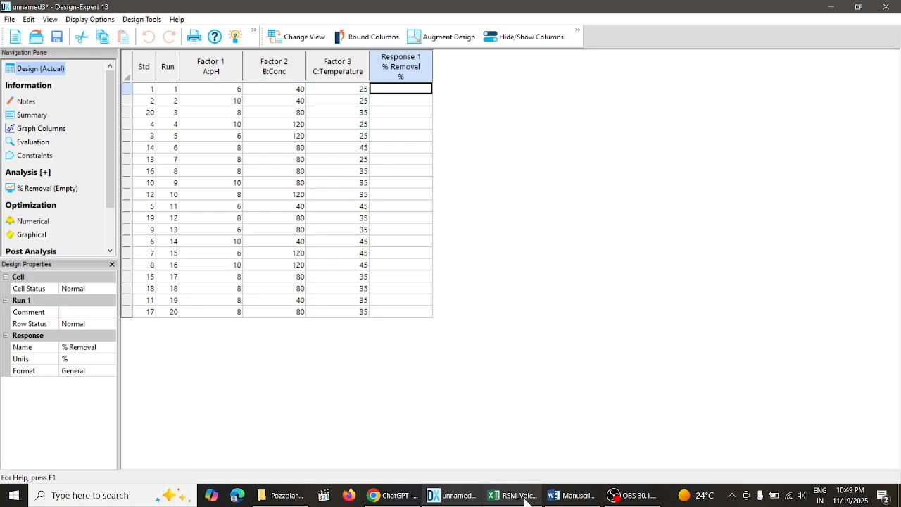
left_click(525, 501)
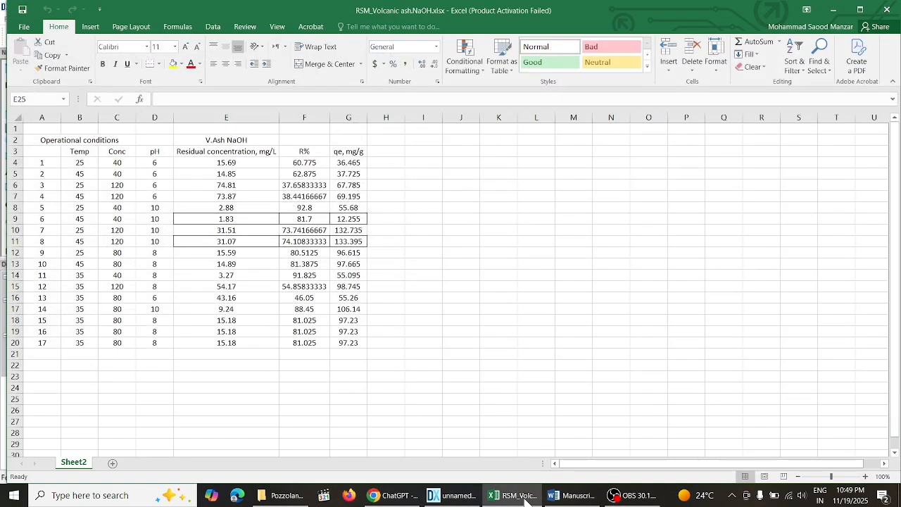
left_click(524, 500)
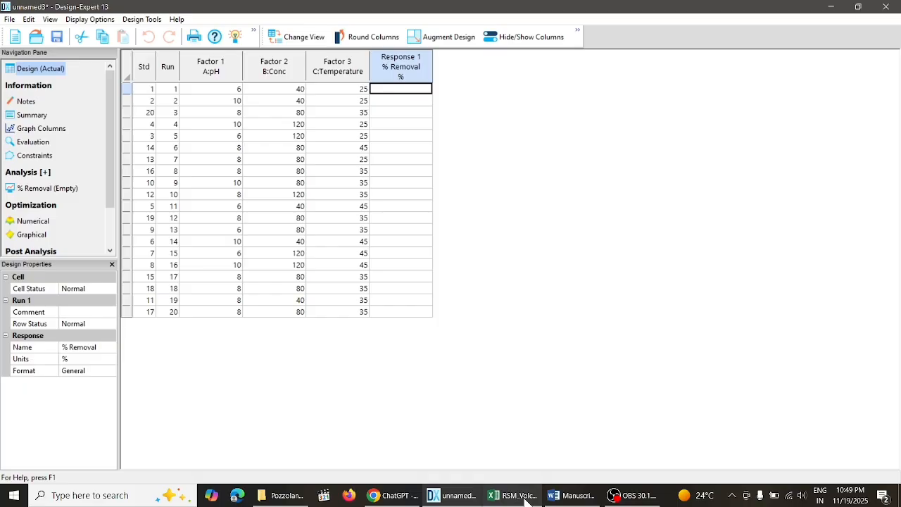
- Copy the R% value 60.775 for Temp 25, Conc 40, pH 6 from Excel into Run 1's % Removal cell in Design-Expert
left_click(525, 500)
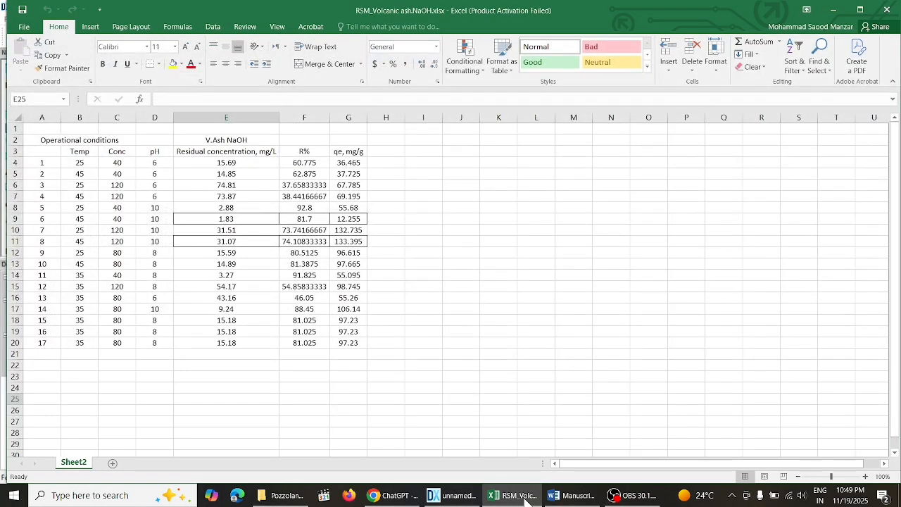
left_click(306, 165)
right_click(307, 165)
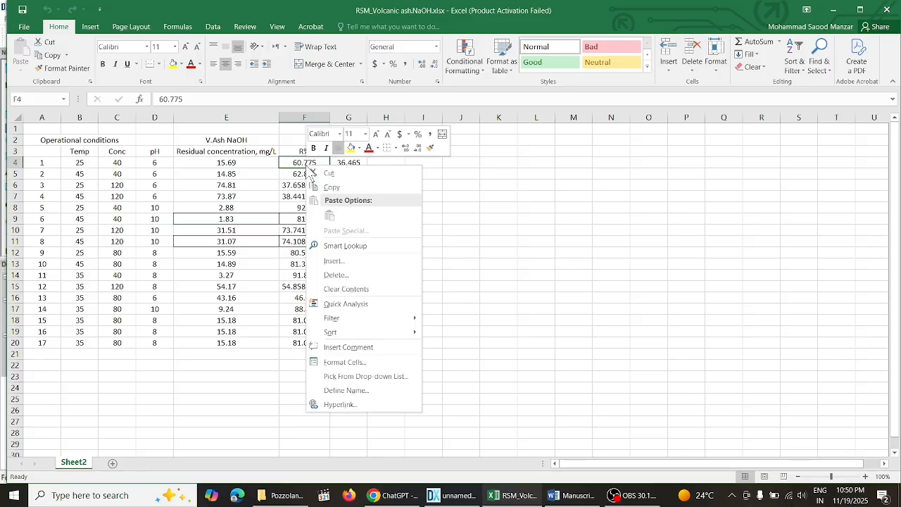
left_click(338, 185)
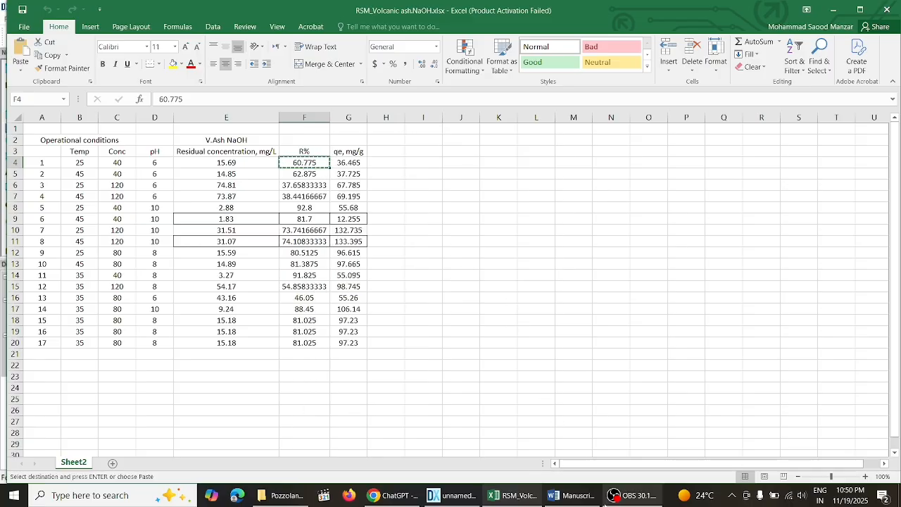
left_click(527, 495)
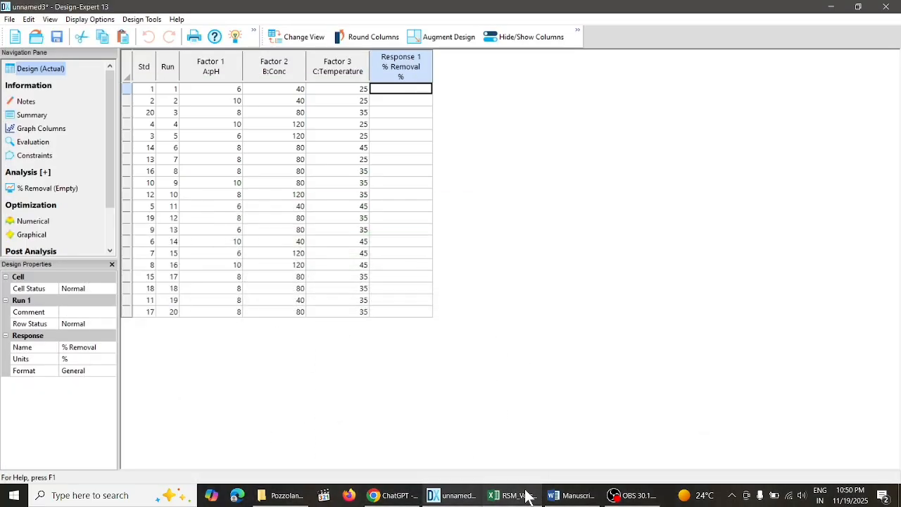
key("ctrl+v")
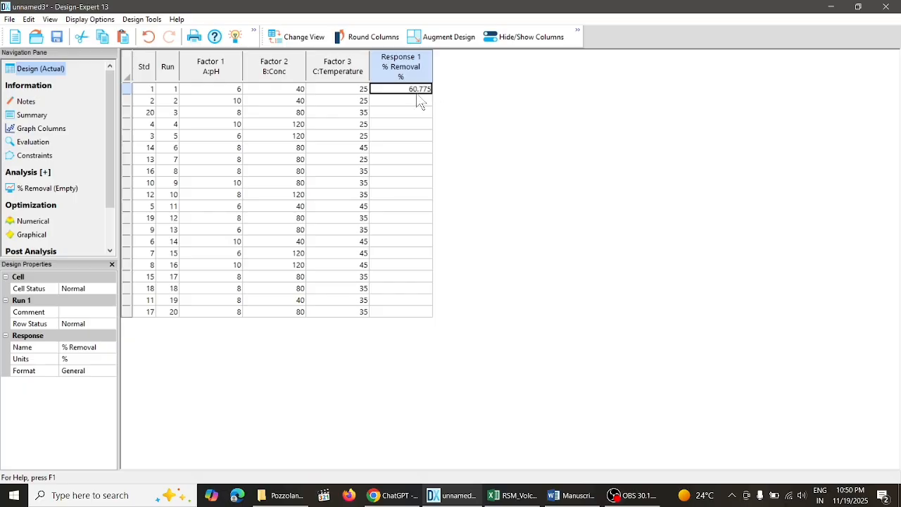
- Fill Run 2's % Removal with 92.8, copied from the Excel row for pH 10, Conc 40, Temp 25
left_click(406, 104)
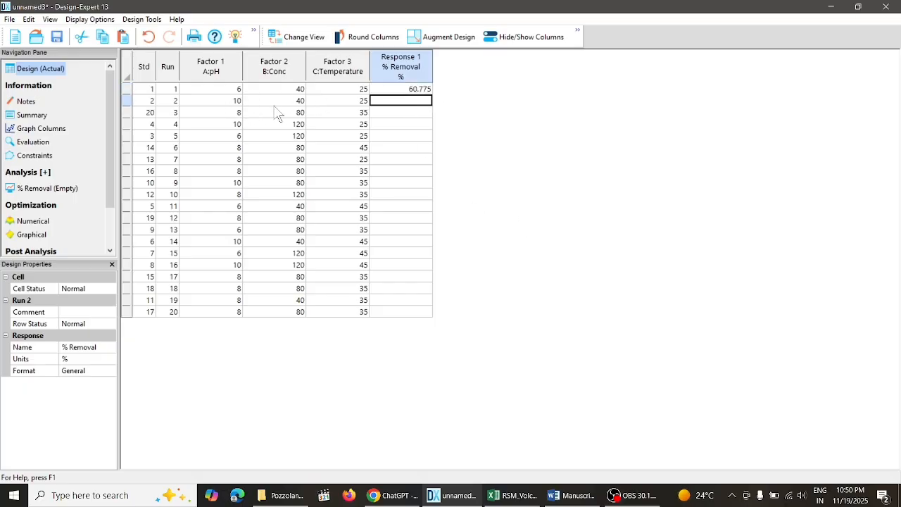
left_click(362, 105)
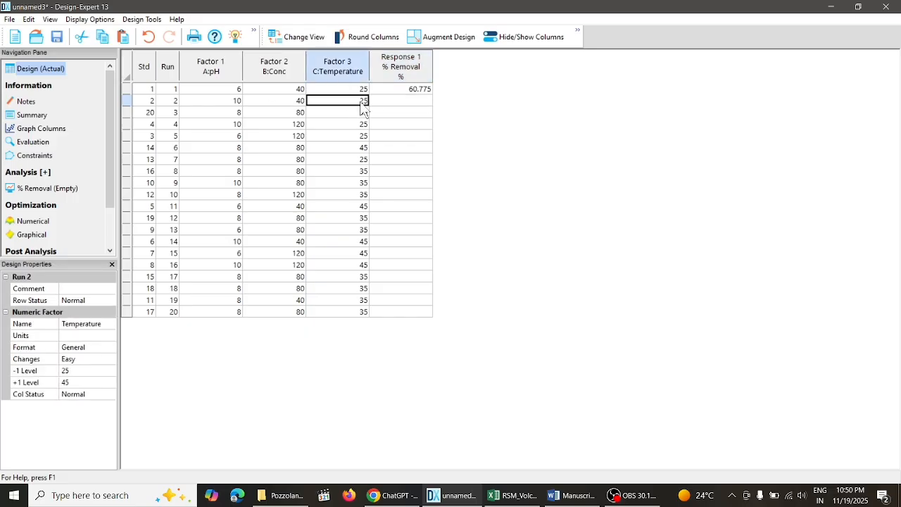
left_click(239, 107)
left_click(512, 495)
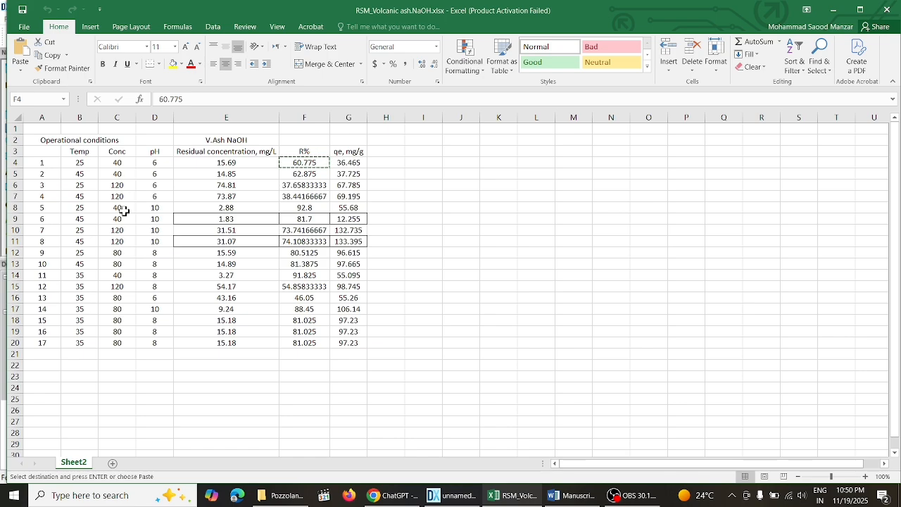
left_click(307, 208)
right_click(307, 208)
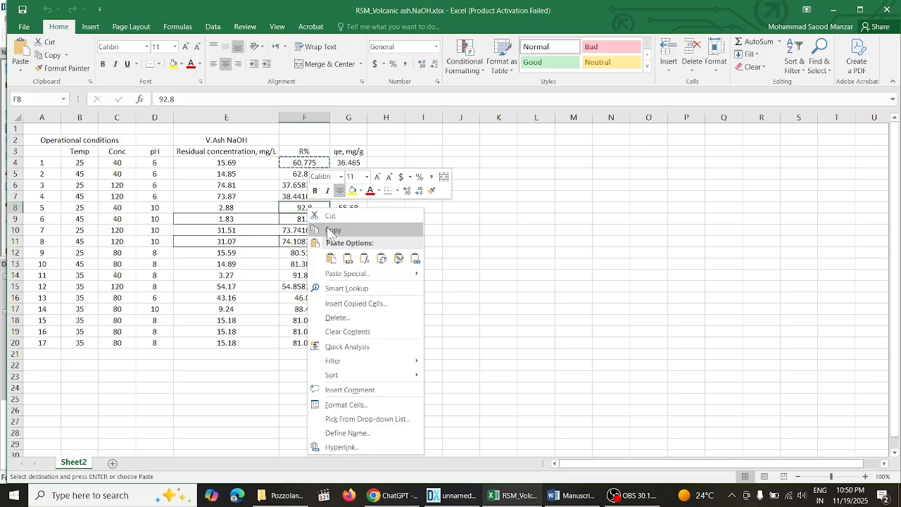
left_click(333, 231)
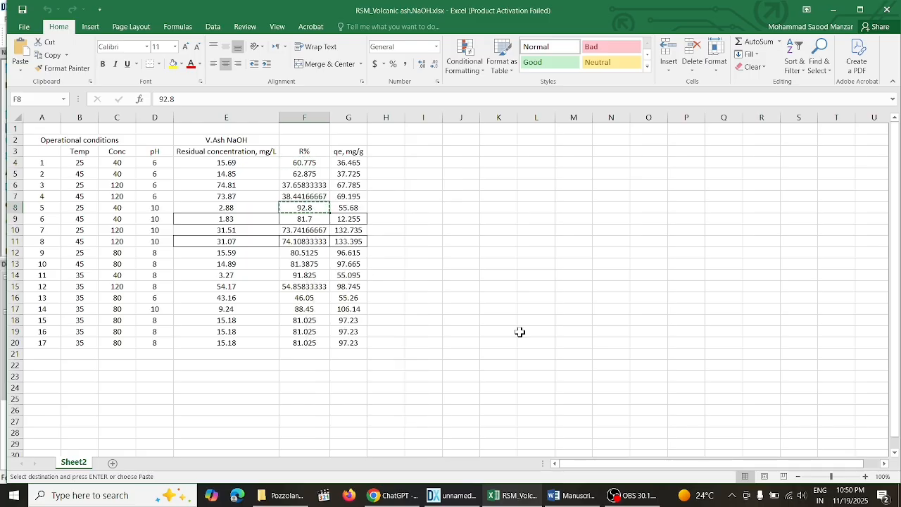
left_click(563, 496)
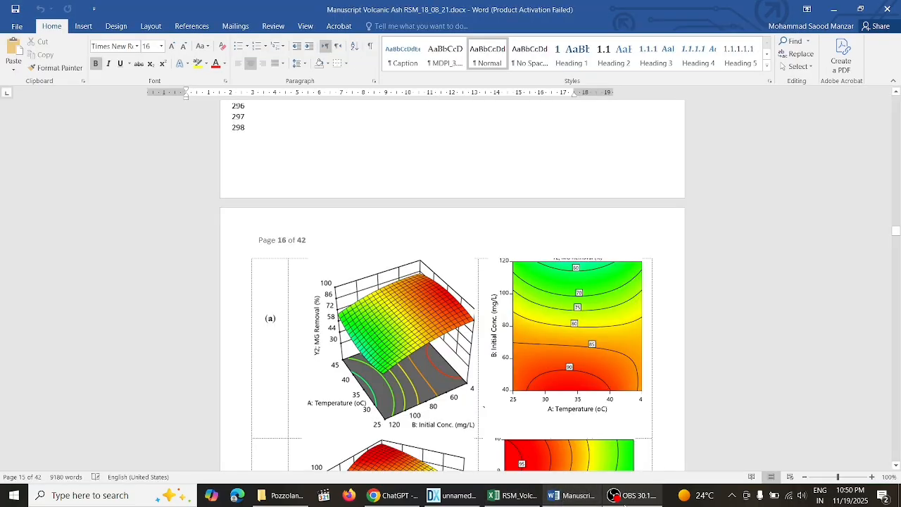
left_click(456, 495)
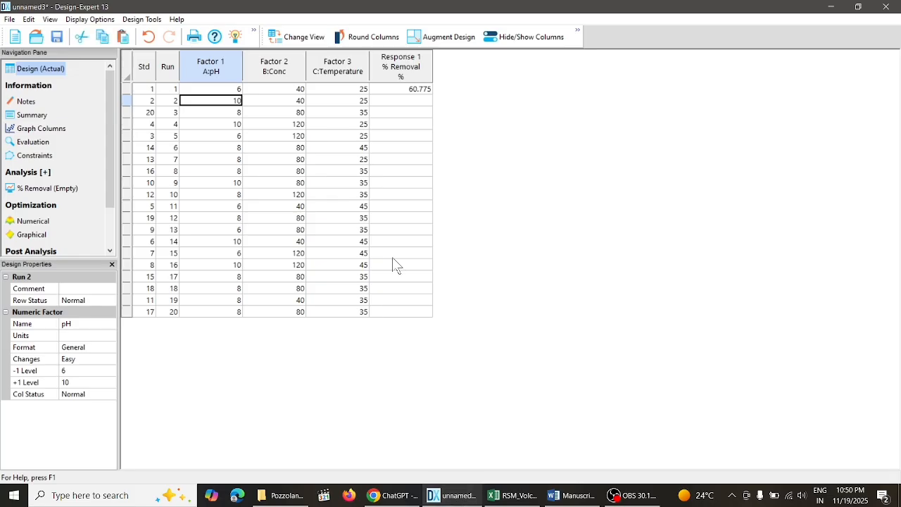
left_click(399, 101)
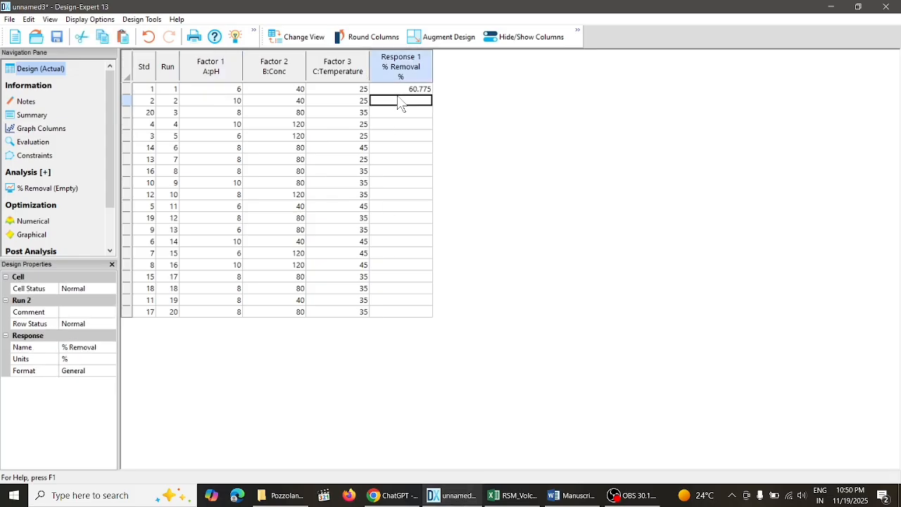
left_click(405, 114)
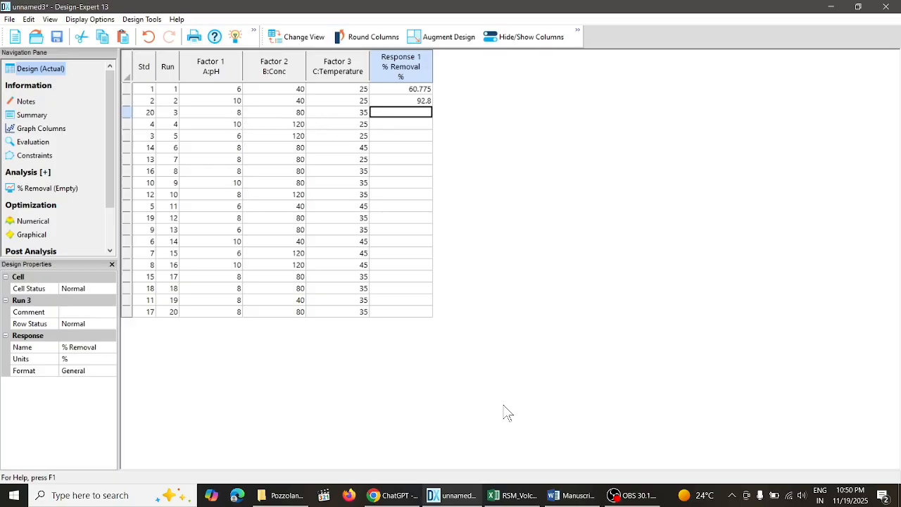
- Fill Run 3's % Removal with 81.025, copied from the first Excel row for Temp 35, Conc 80, pH 8
left_click(513, 496)
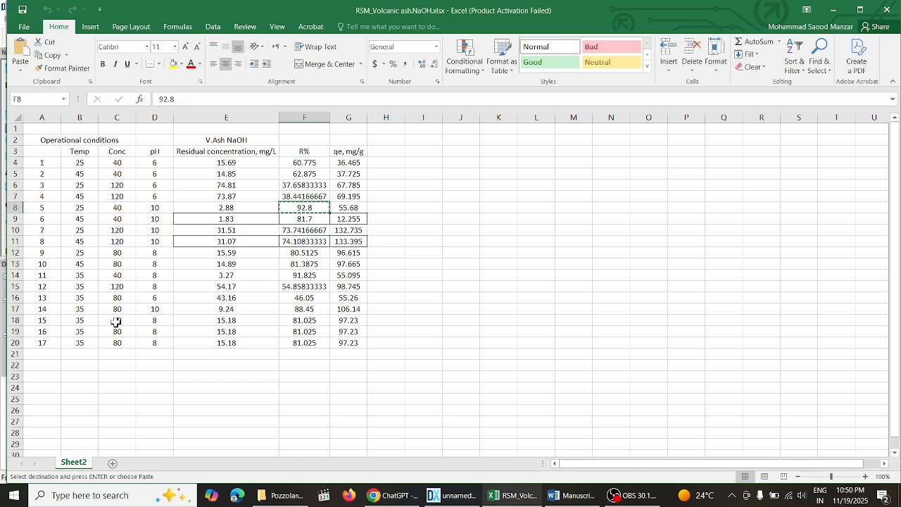
left_click(470, 495)
left_click(470, 496)
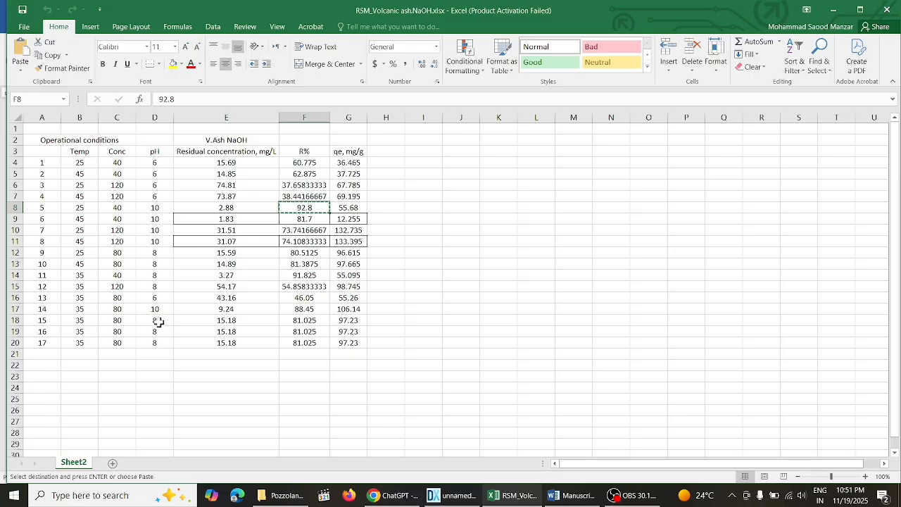
left_click(299, 321)
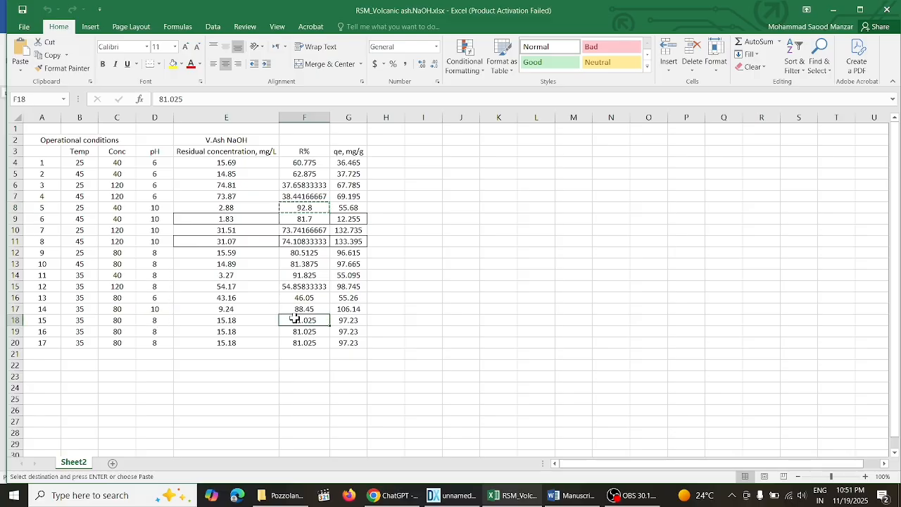
right_click(300, 325)
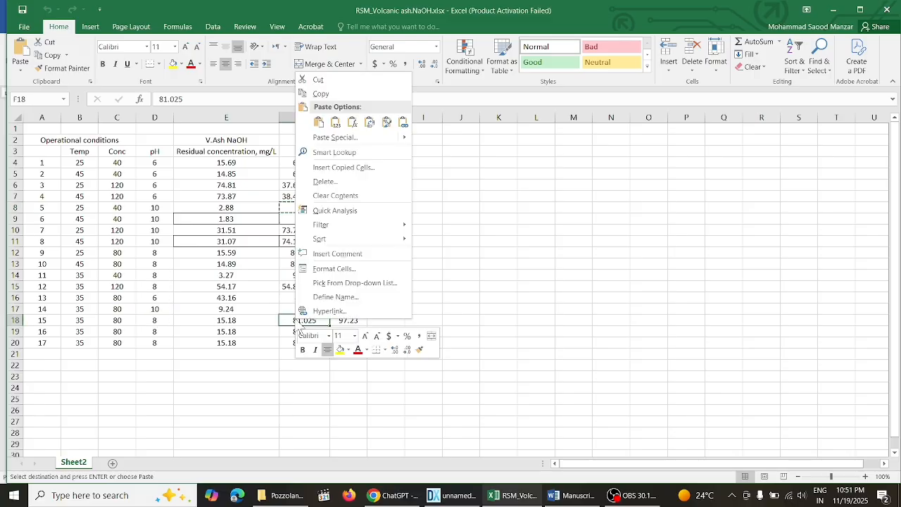
left_click(345, 90)
left_click(451, 495)
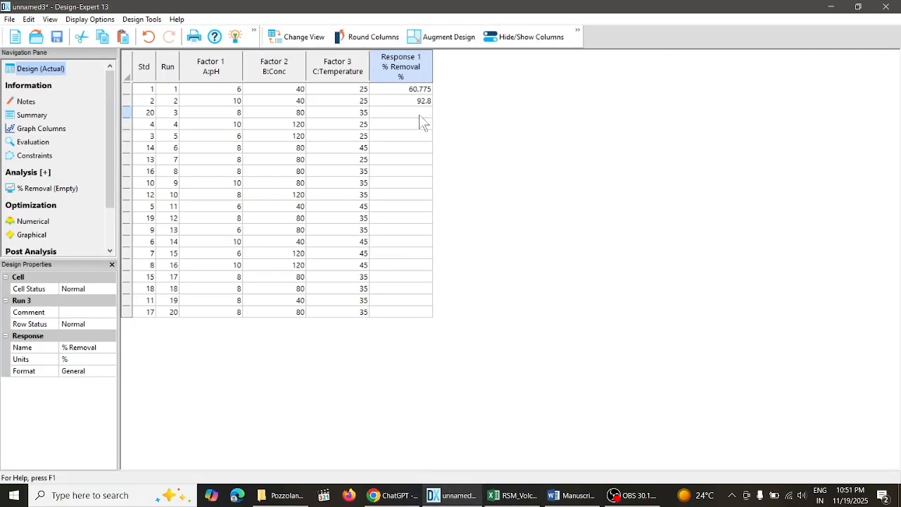
key("ctrl+v")
key("Return")
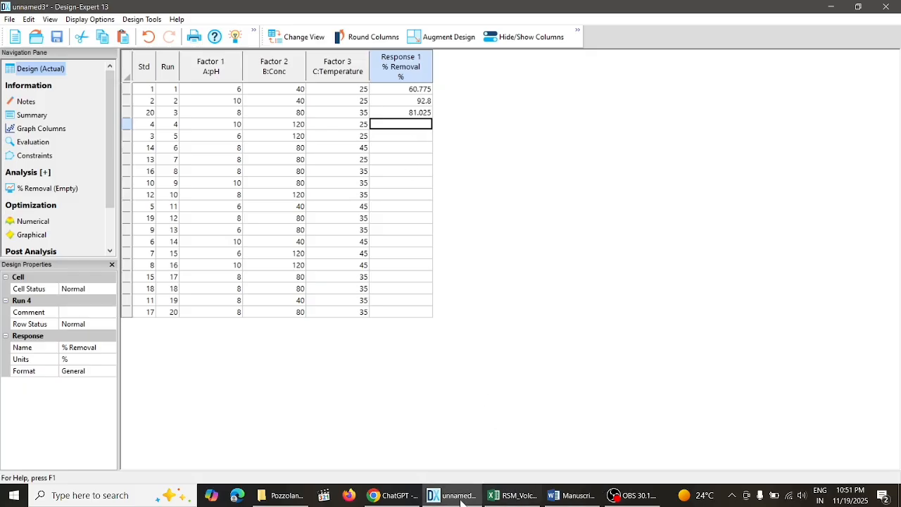
- Fill Run 4's % Removal with 73.74166667, copied from the Excel row for pH 10, Conc 120, Temp 25
left_click(512, 495)
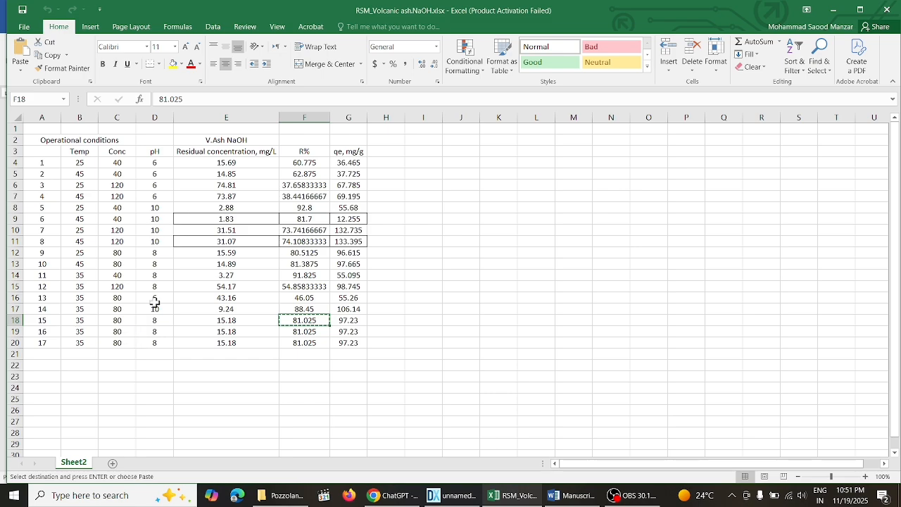
left_click(464, 498)
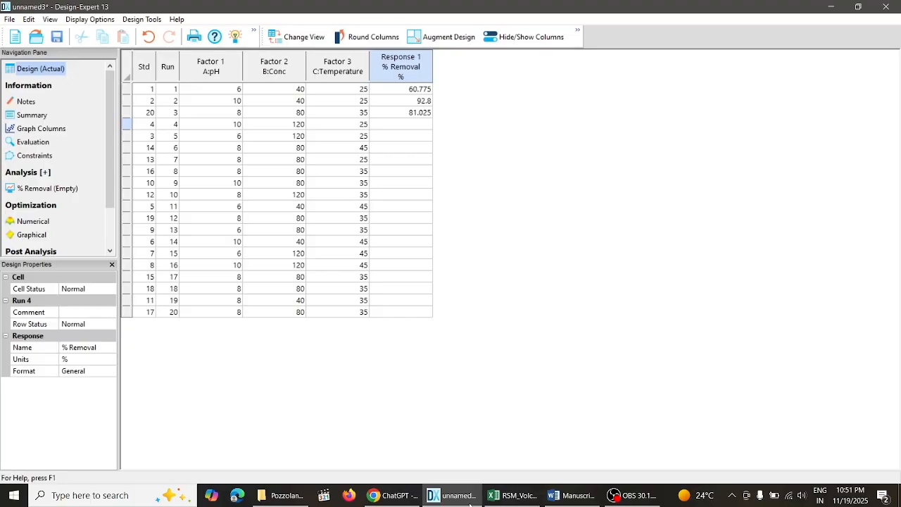
left_click(511, 496)
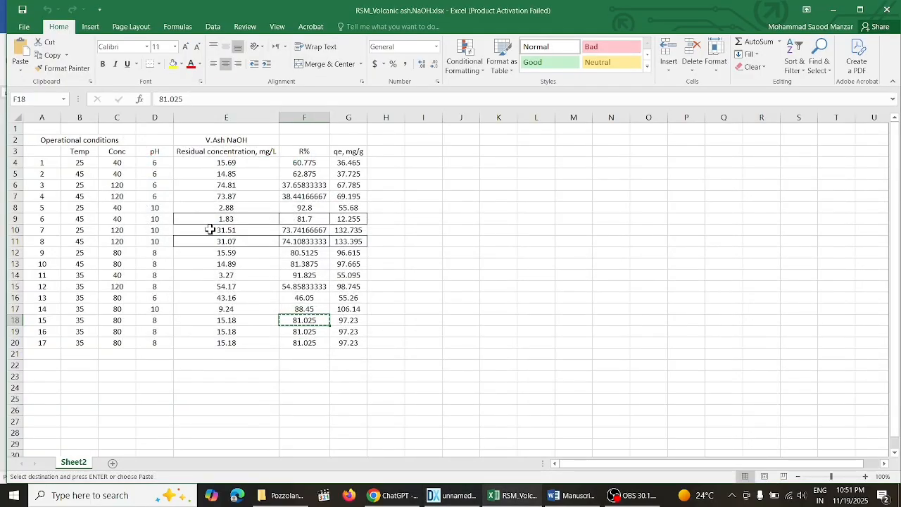
left_click(301, 230)
right_click(301, 230)
left_click(383, 249)
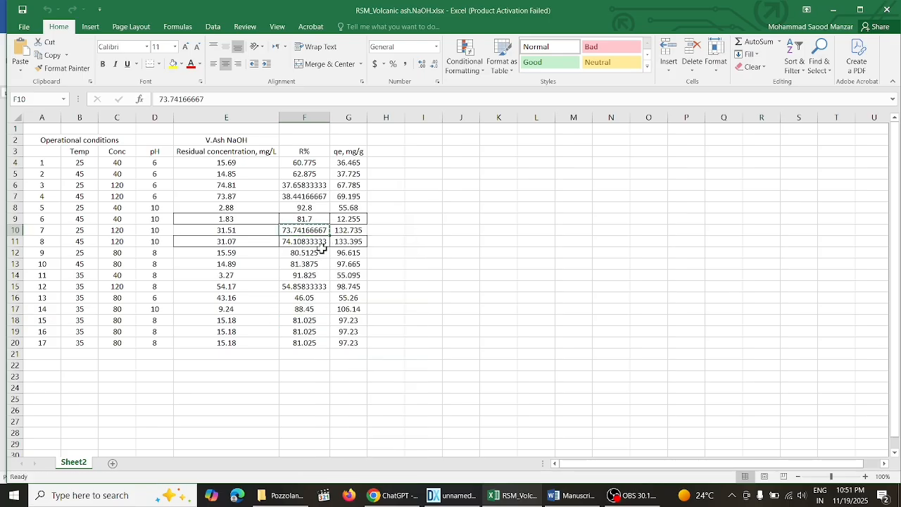
left_click(451, 495)
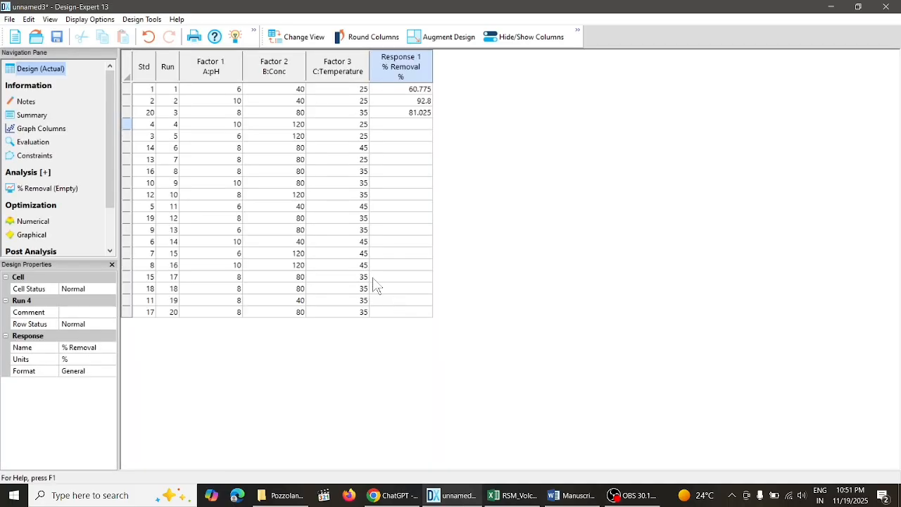
left_click(426, 125)
key("ctrl+v")
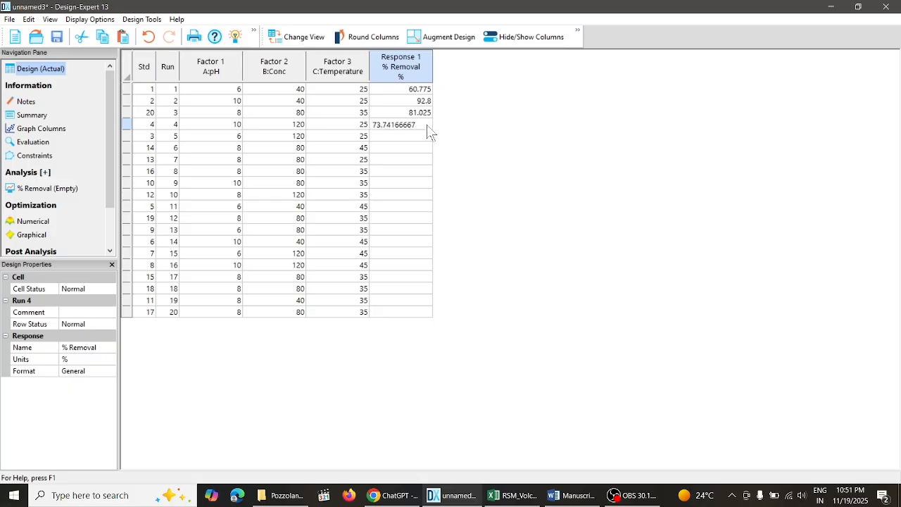
left_click(238, 136)
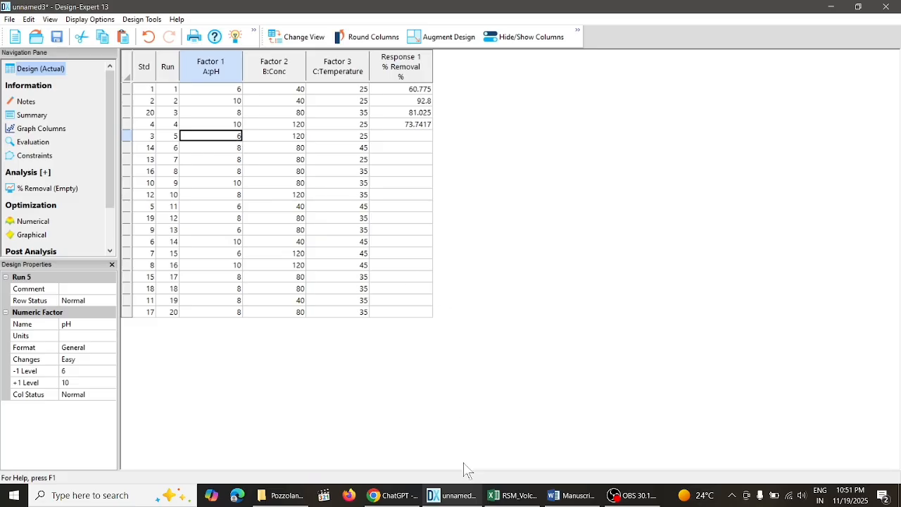
- Fill Run 5's % Removal with 37.65833333, copied from the Excel row for pH 6, Conc 120, Temp 25
left_click(510, 495)
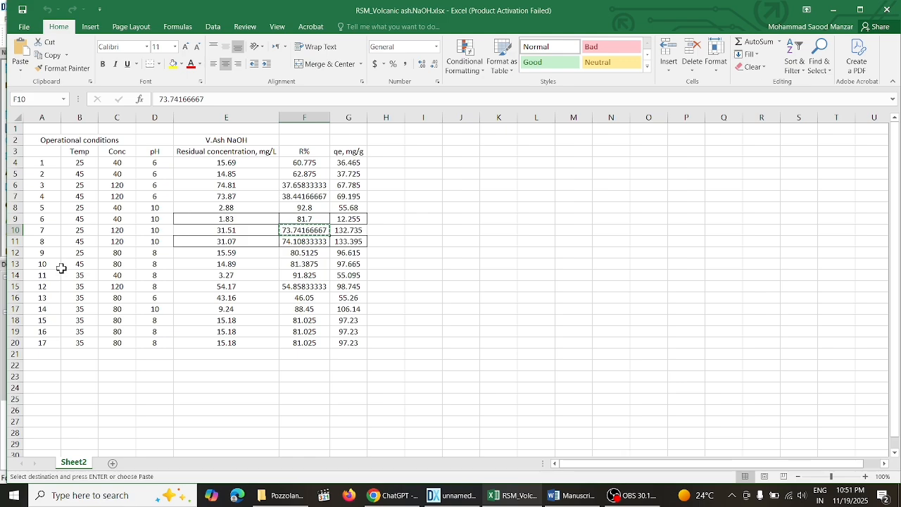
left_click(160, 298)
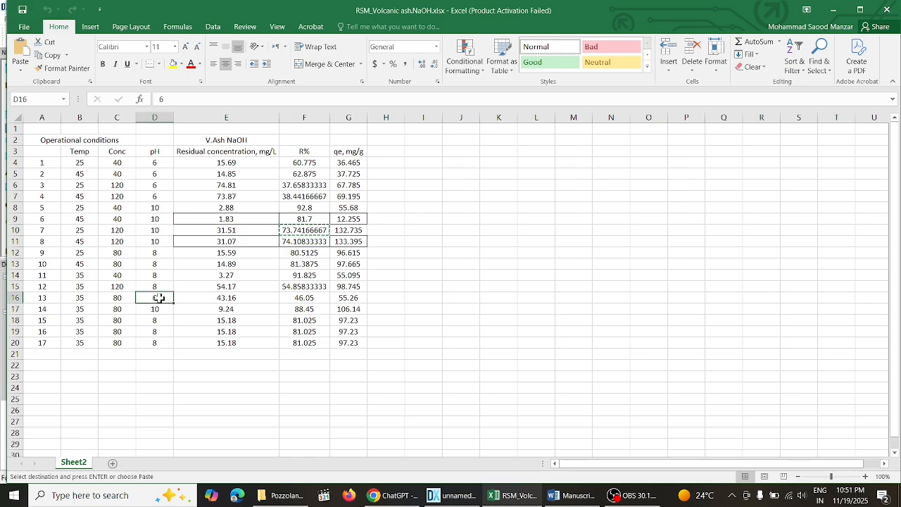
left_click(169, 186)
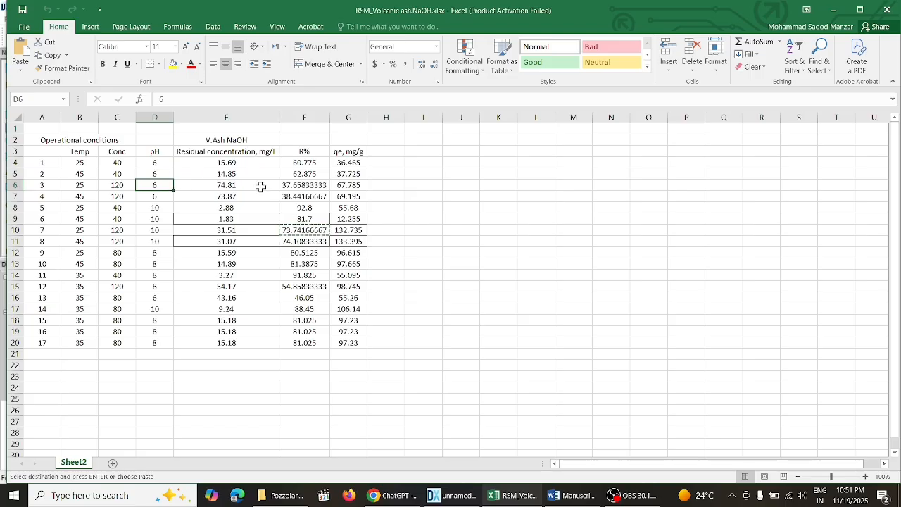
left_click(296, 187)
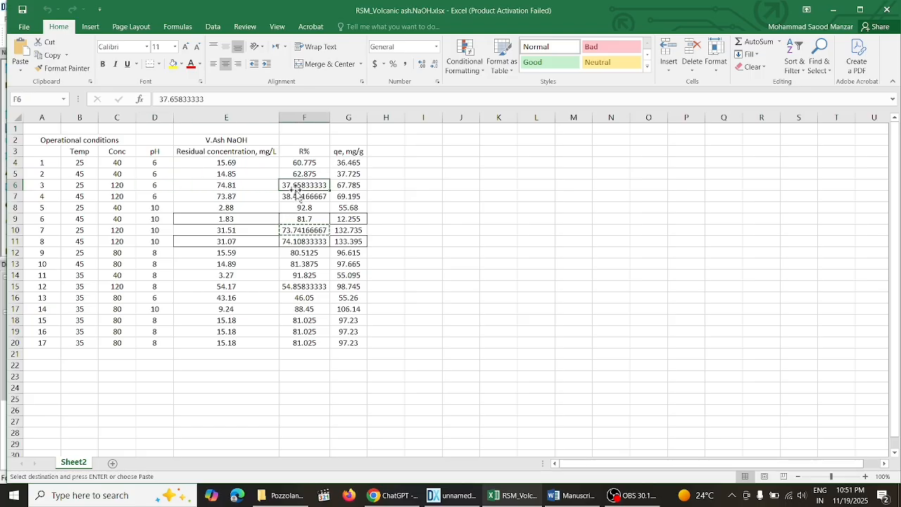
right_click(306, 186)
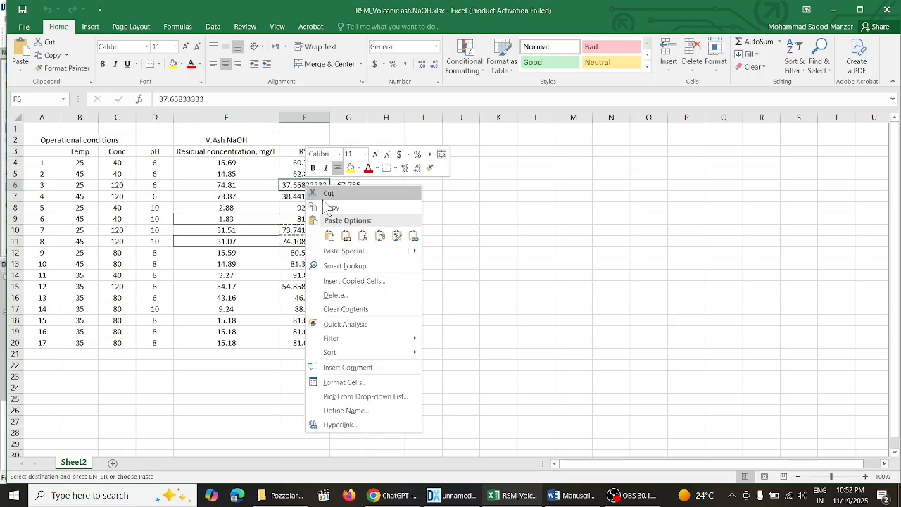
left_click(330, 208)
left_click(456, 497)
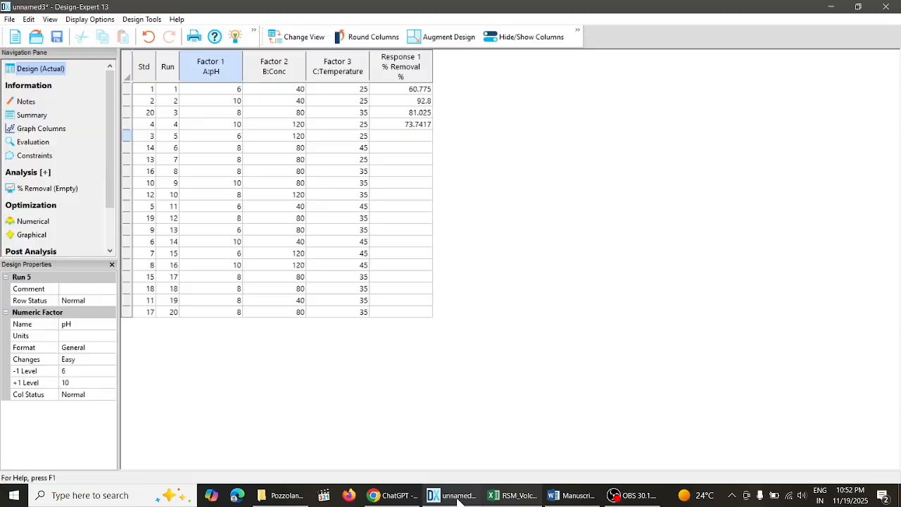
left_click(416, 136)
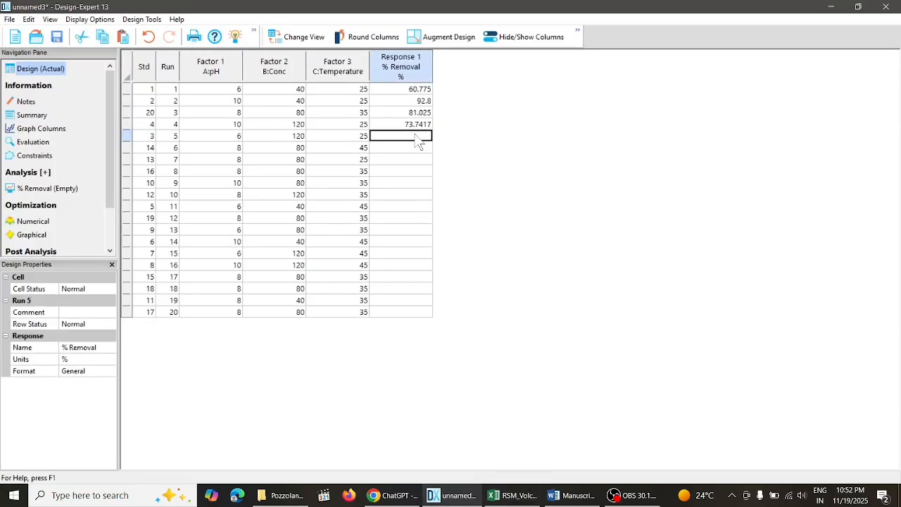
key("ctrl+v")
left_click(416, 149)
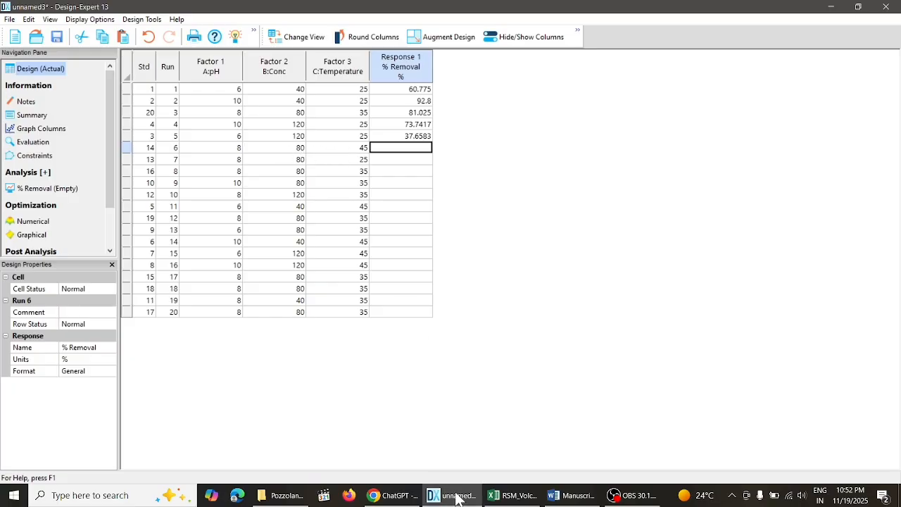
- Match Run 6's factor settings to the Excel row for pH 8, Conc 80, Temp 45 and copy its R% value 81.3875 into Run 6's % Removal
left_click(512, 495)
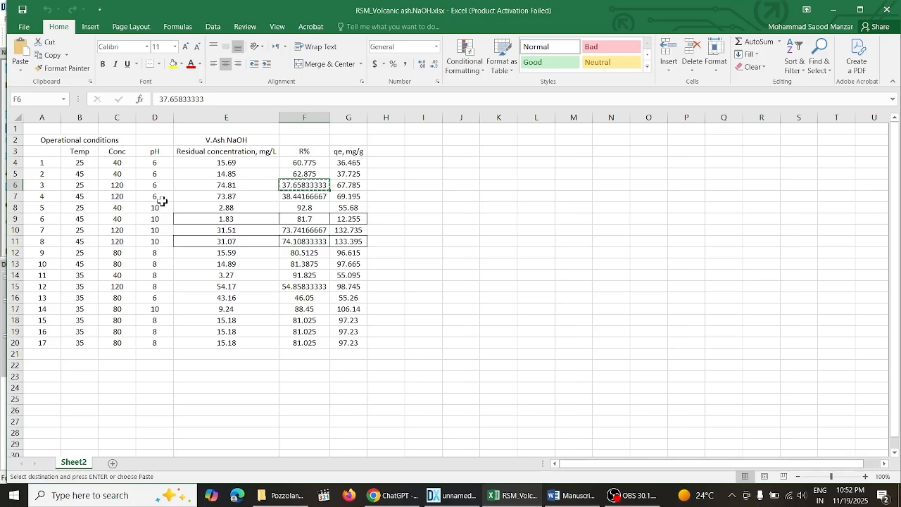
left_click(159, 298)
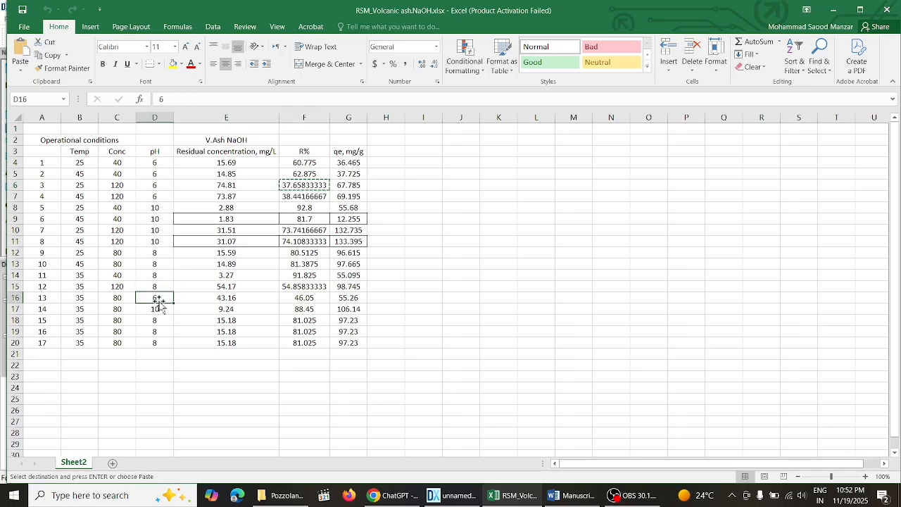
left_click(166, 196)
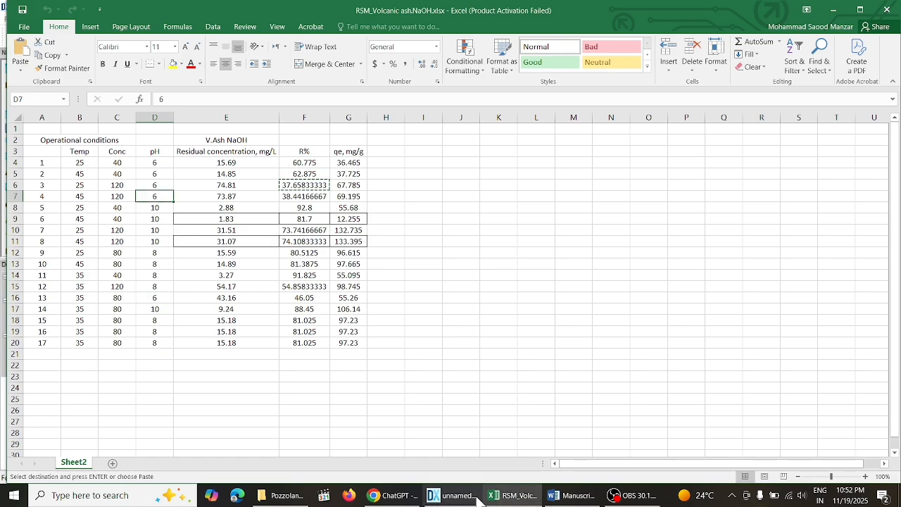
left_click(454, 496)
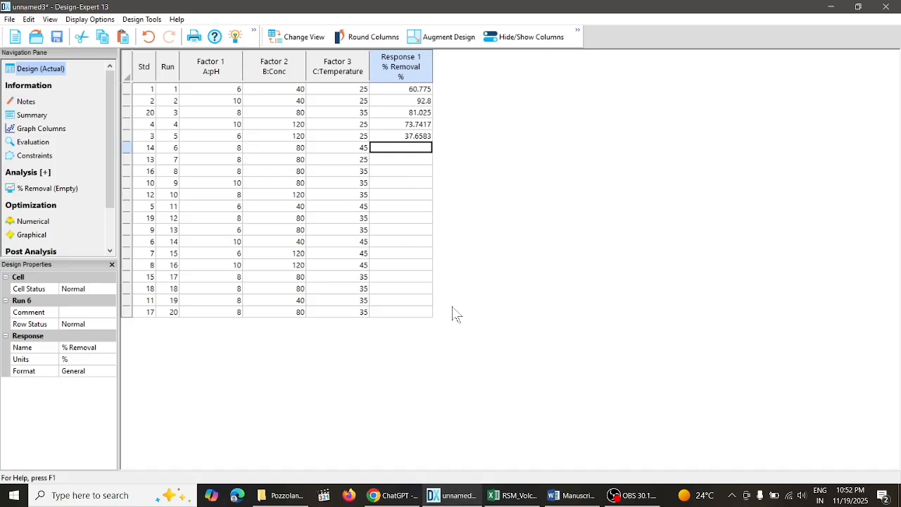
left_click(526, 496)
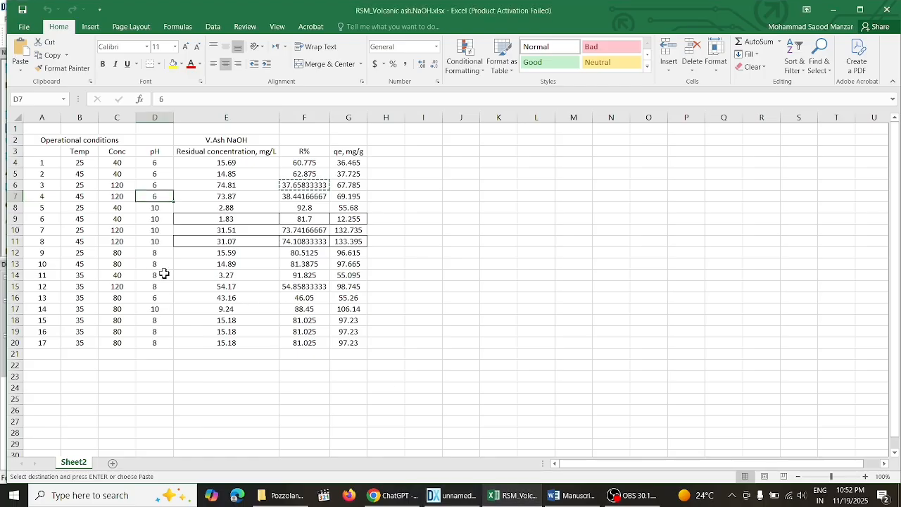
left_click(456, 497)
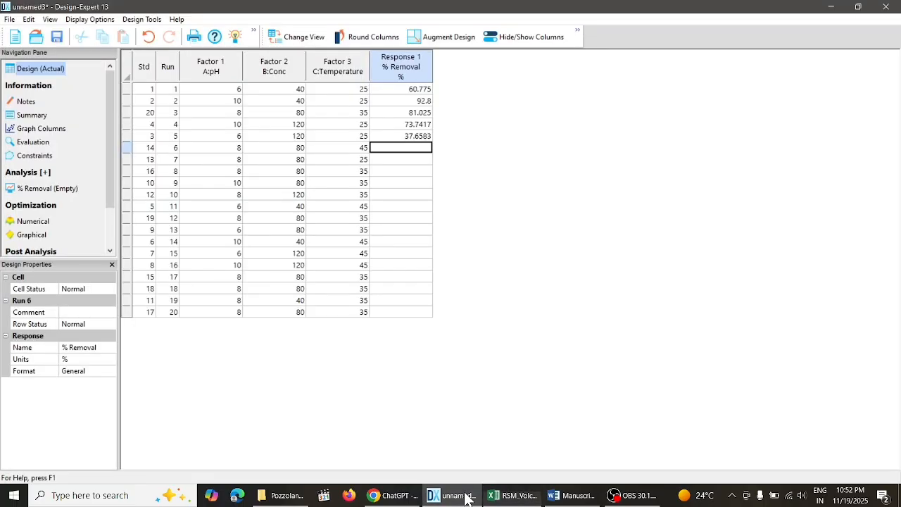
left_click(236, 149)
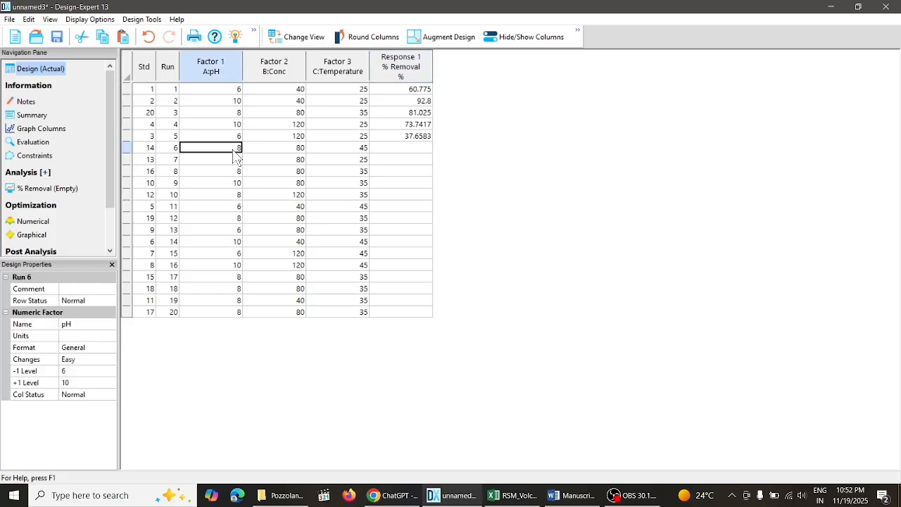
left_click(288, 150)
left_click(336, 149)
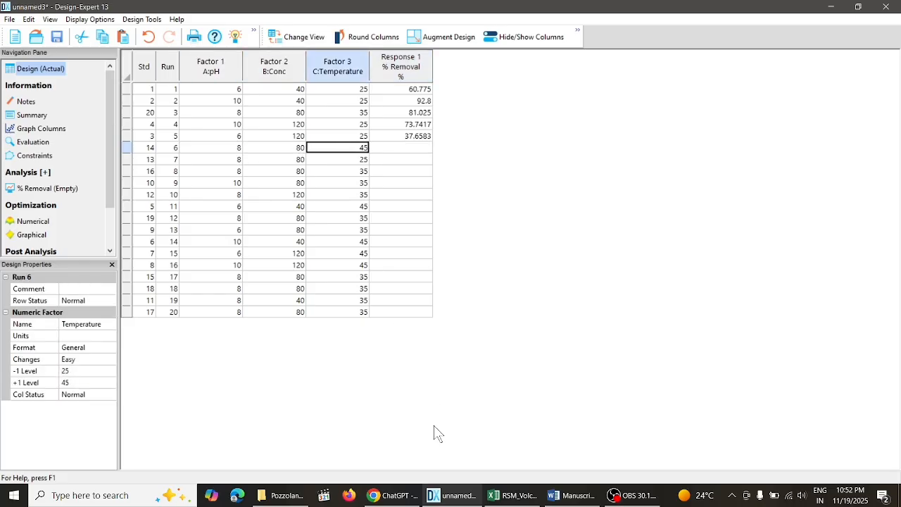
left_click(504, 496)
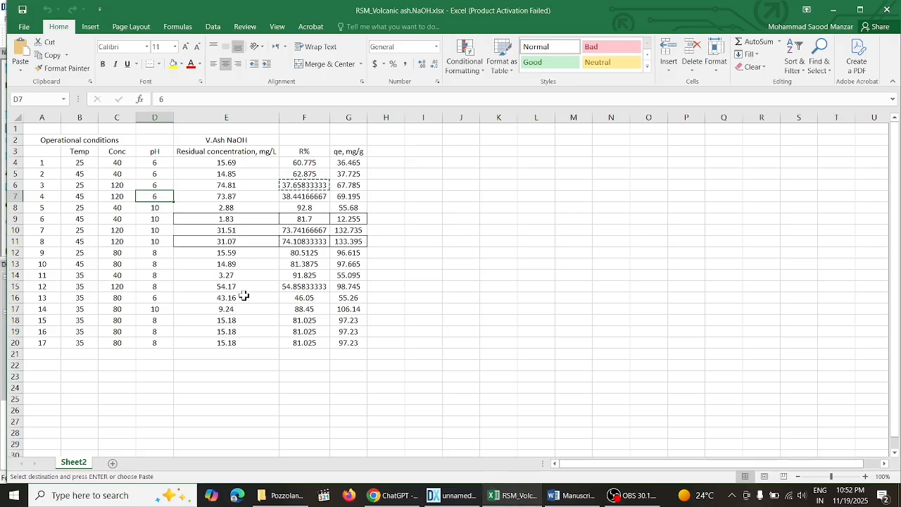
left_click(158, 264)
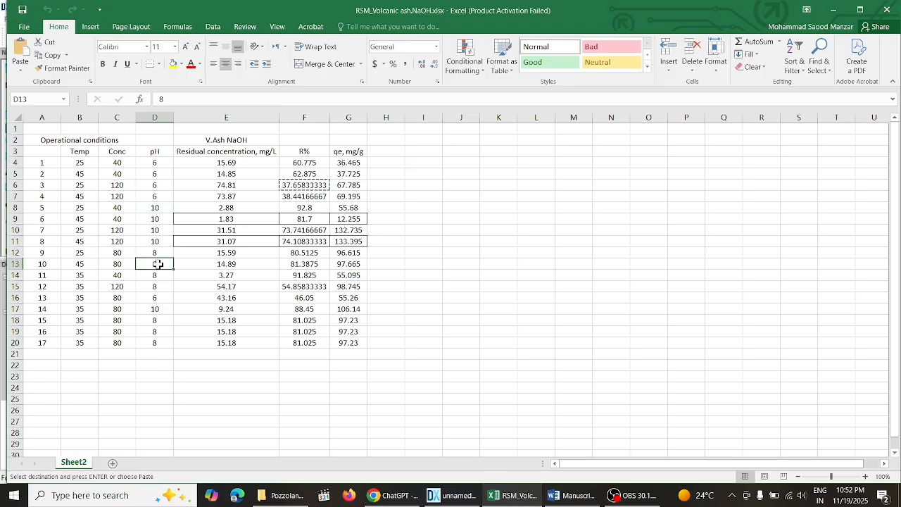
right_click(294, 265)
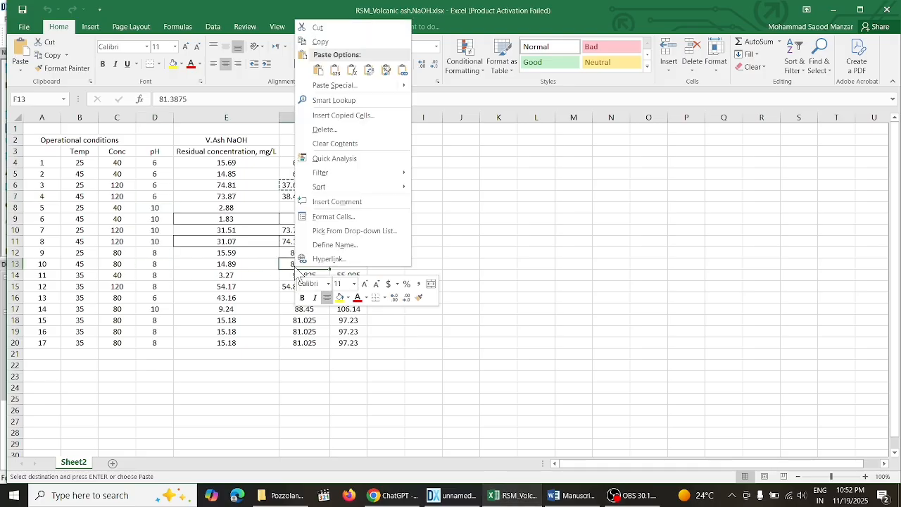
left_click(324, 41)
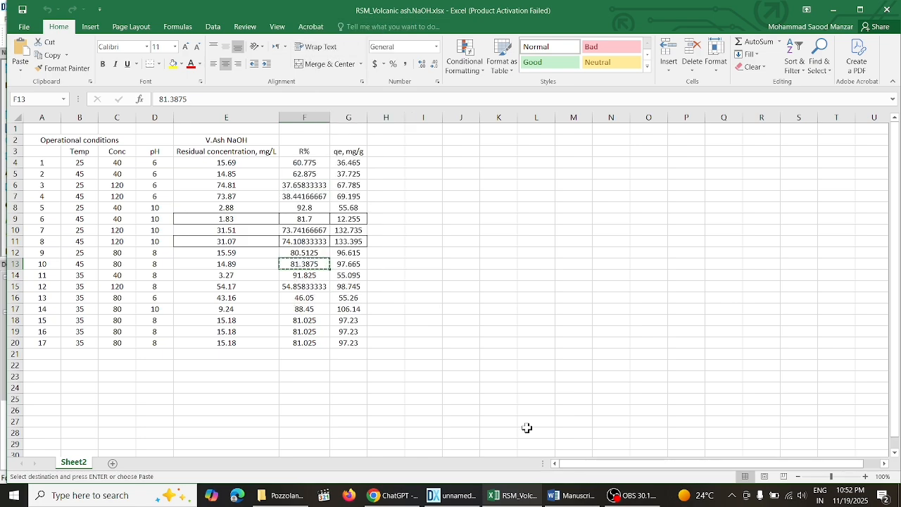
left_click(451, 495)
left_click(414, 149)
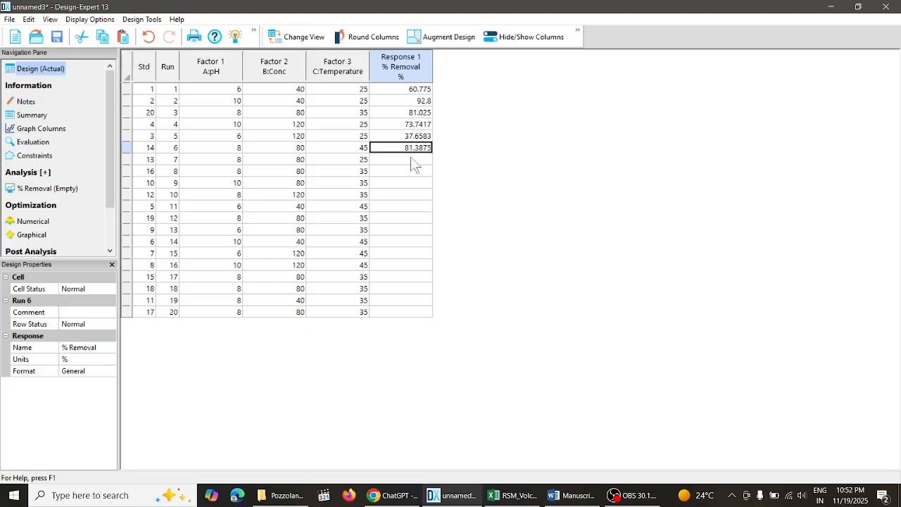
left_click(411, 157)
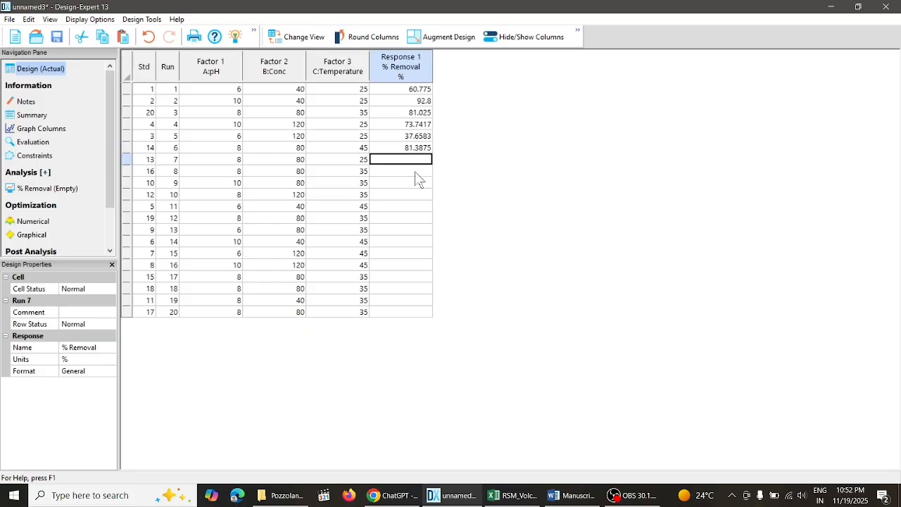
- Fill Run 7's % Removal with 80.5125, copied from the Excel row for pH 8, Conc 80, Temp 25
left_click(501, 497)
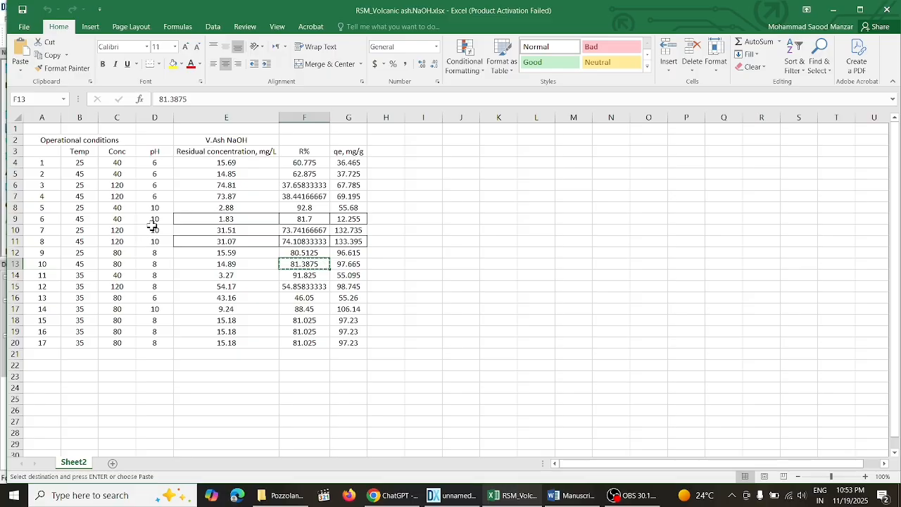
left_click(165, 275)
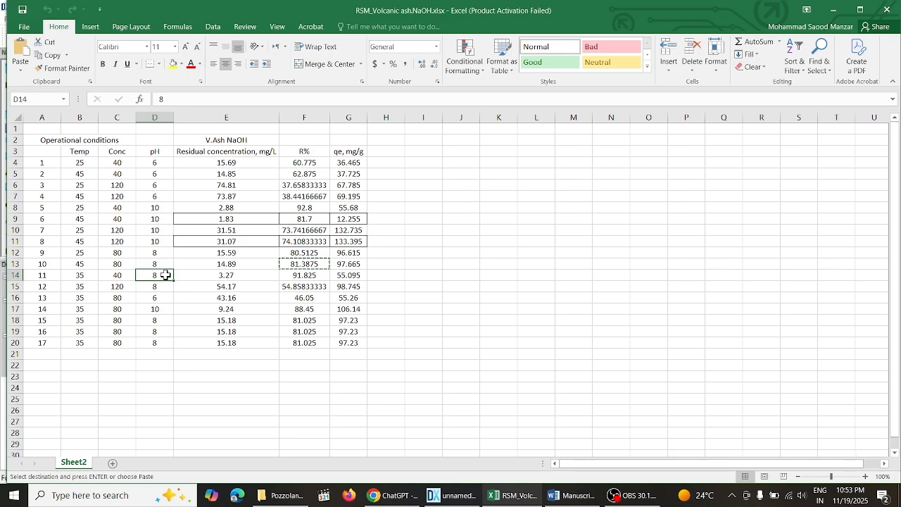
right_click(312, 252)
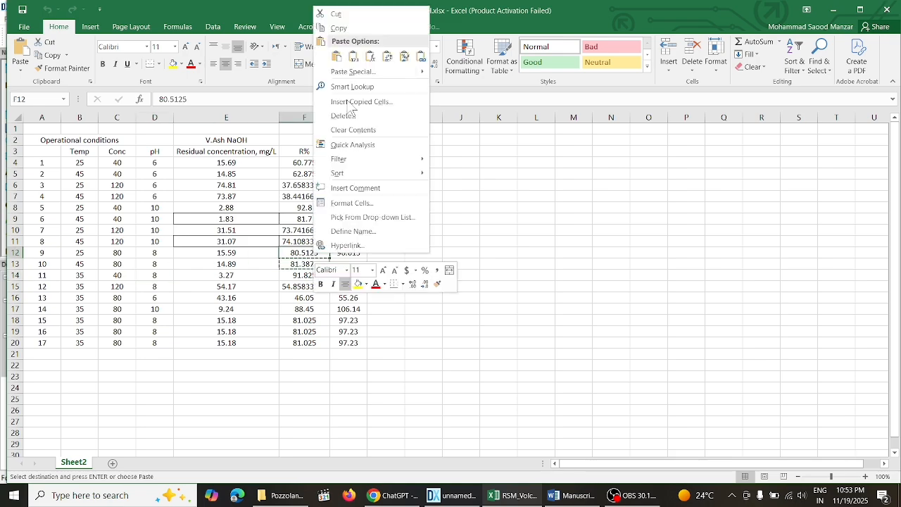
left_click(351, 30)
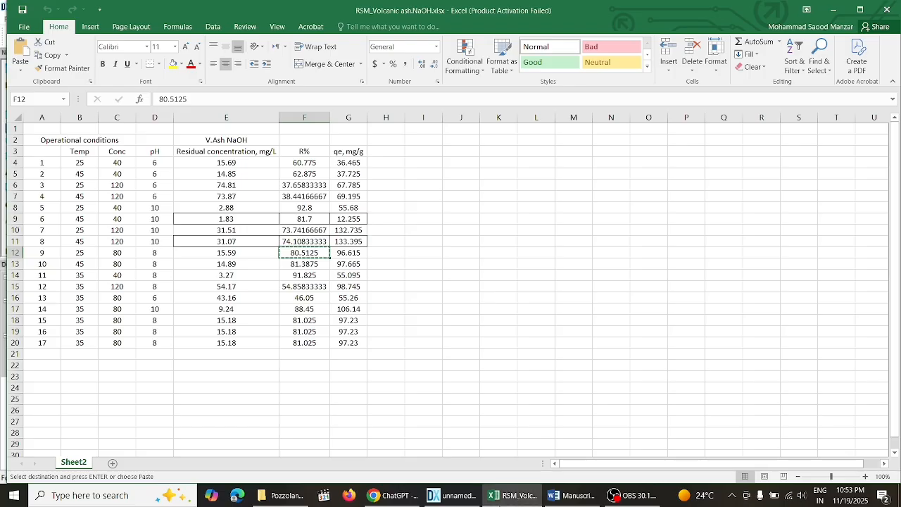
key("alt+Tab")
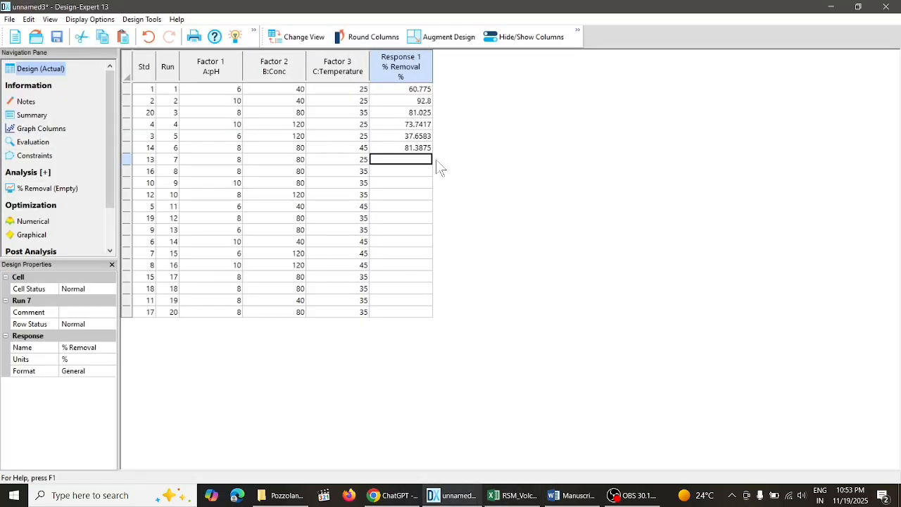
key("ctrl+v")
left_click(422, 175)
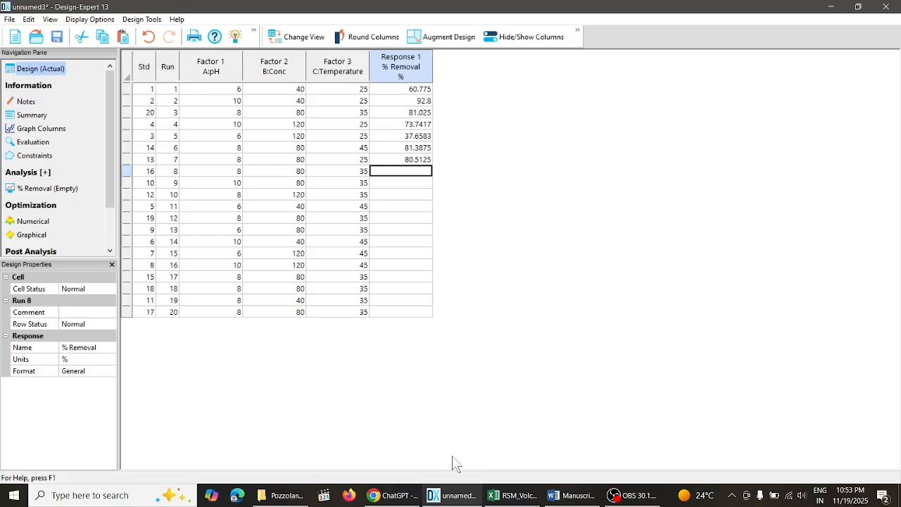
- Fill Run 8's % Removal with 81.025, copied from the first Excel row for pH 8, Conc 80, Temp 35
left_click(513, 495)
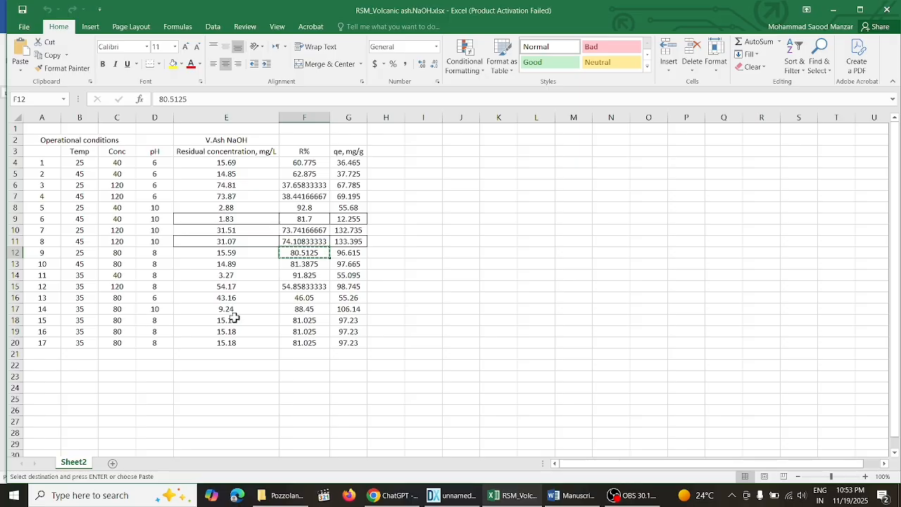
left_click(298, 320)
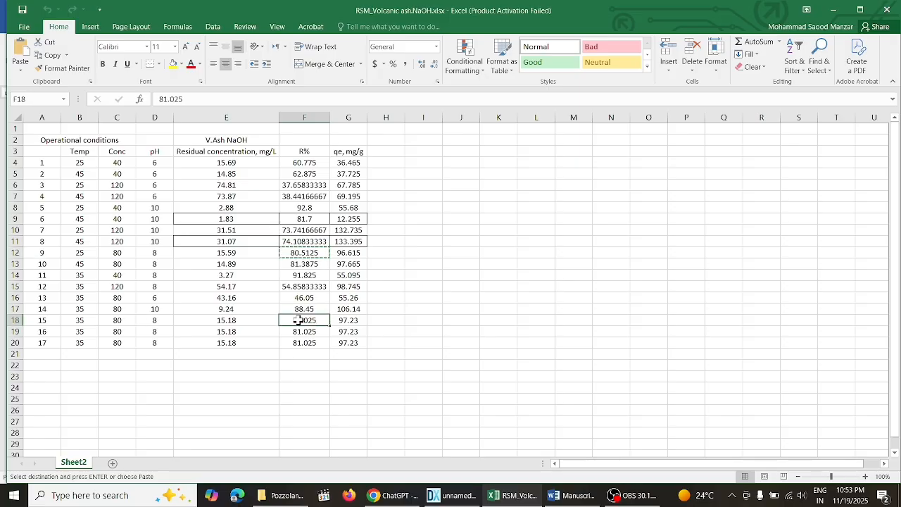
right_click(299, 320)
left_click(348, 95)
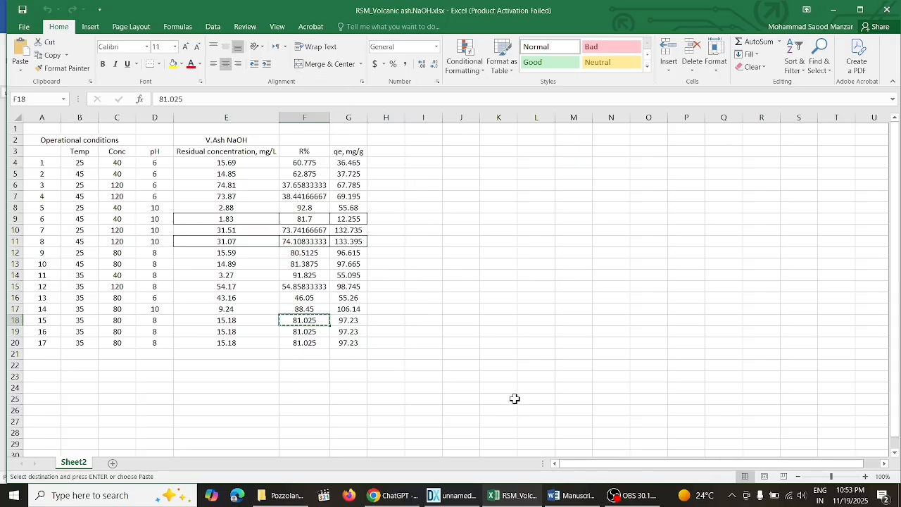
left_click(450, 495)
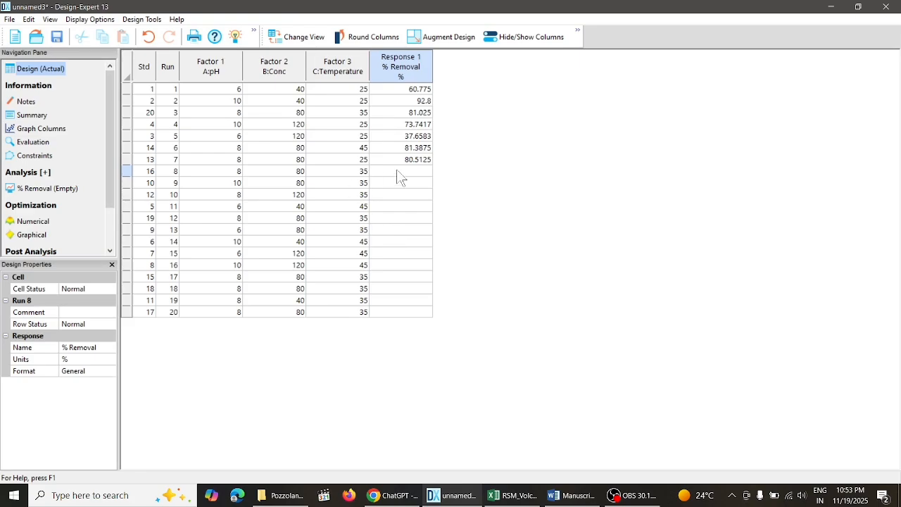
left_click(405, 172)
key("Return")
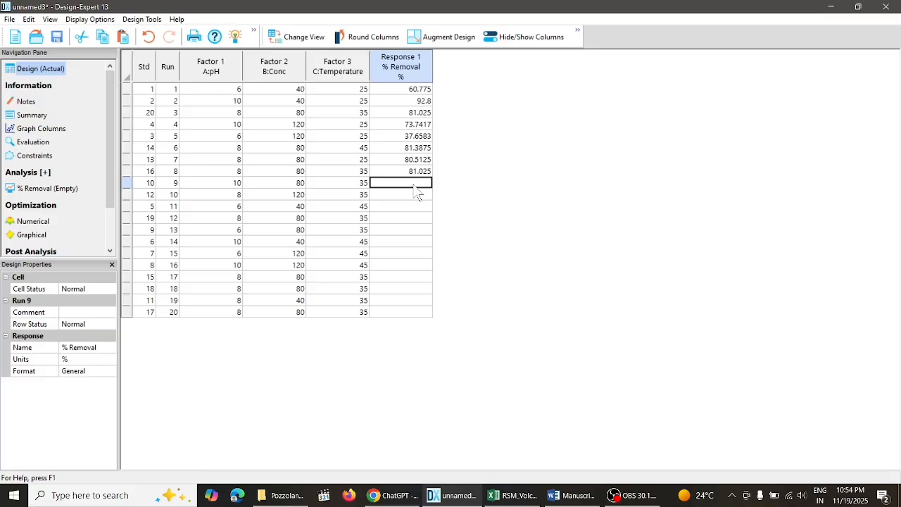
left_click(607, 497)
left_click(817, 371)
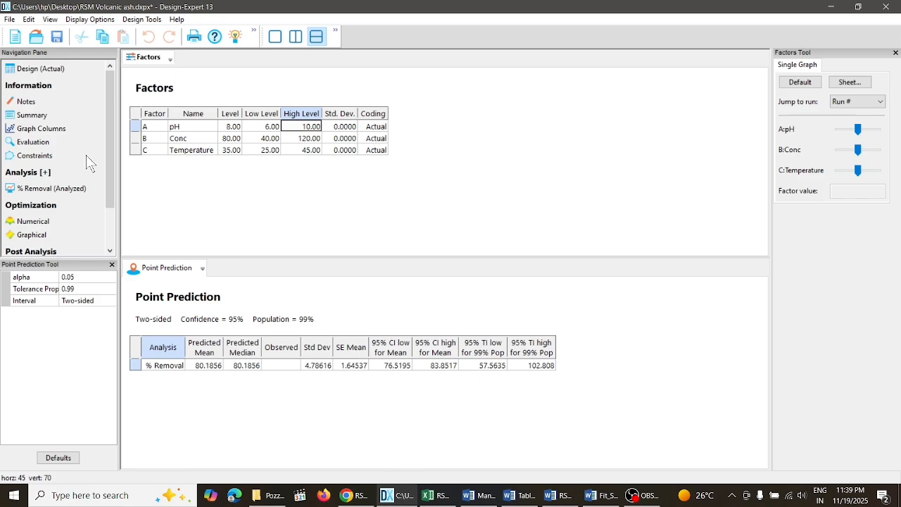
- Show the actual design's run table with the % Removal responses in the RSM Volcanic ash file
left_click(42, 73)
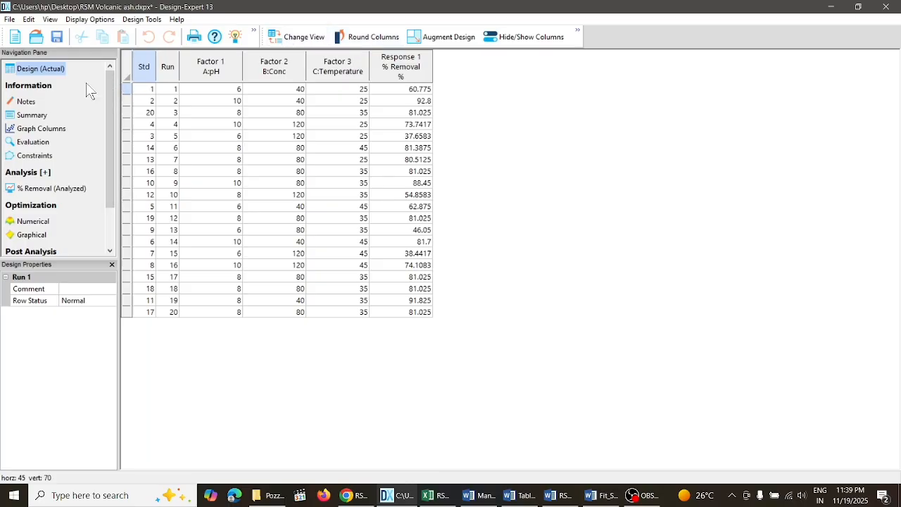
- Open the design evaluation's model setup and choose % Removal as the response to evaluate
left_click(40, 143)
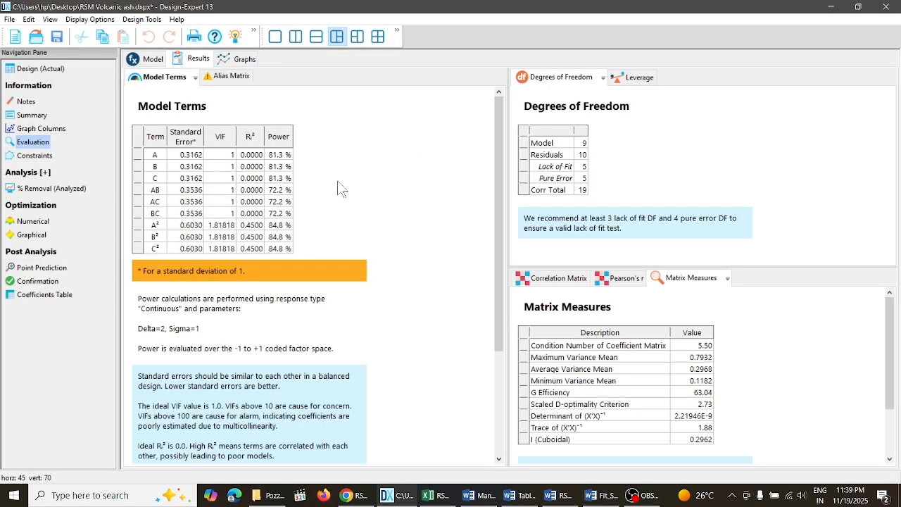
left_click(161, 62)
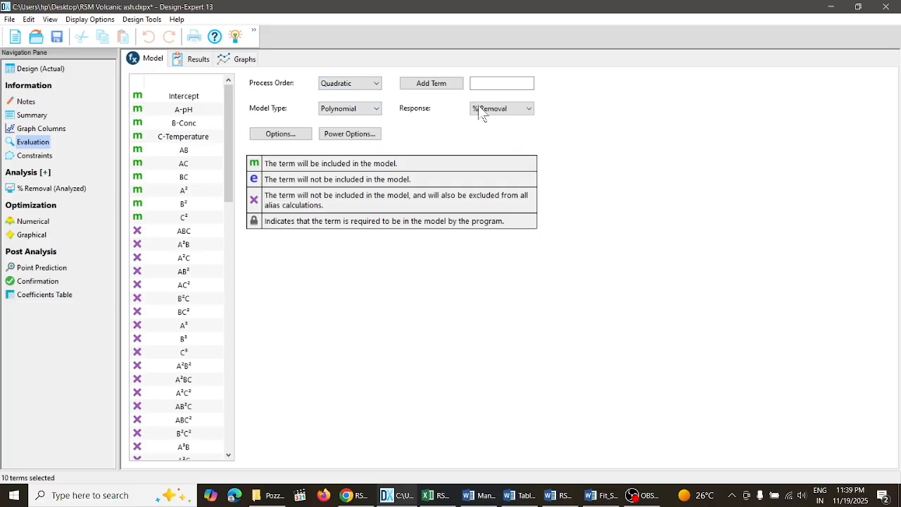
left_click(527, 107)
left_click(506, 130)
- Accept the evaluation options and keep the model type as Polynomial
left_click(292, 135)
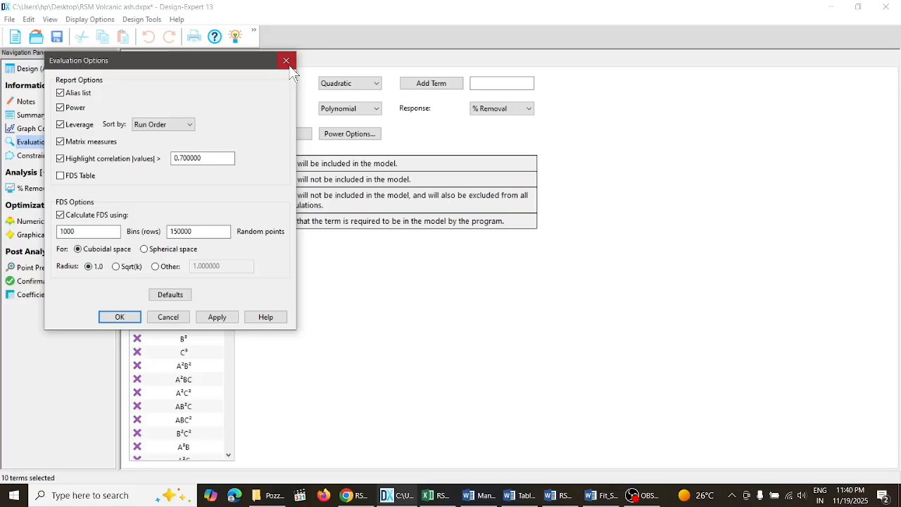
left_click(288, 62)
left_click(299, 138)
left_click(127, 317)
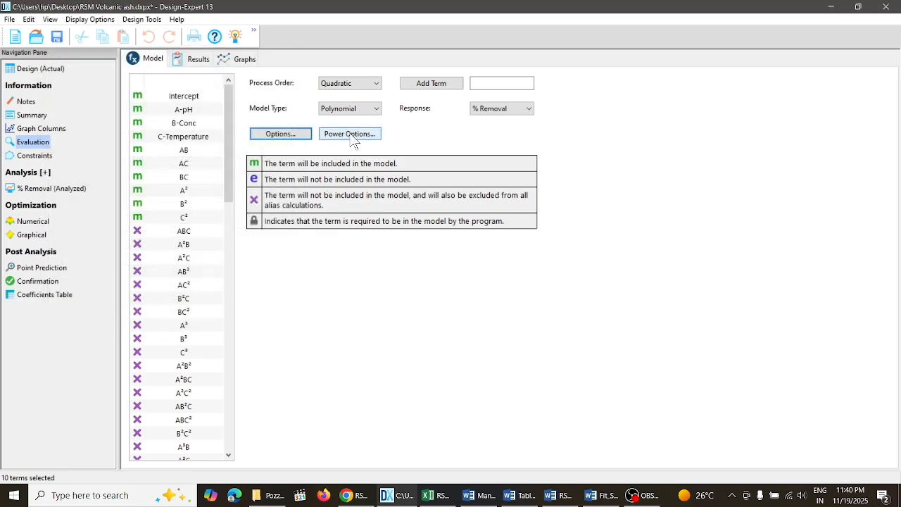
left_click(372, 116)
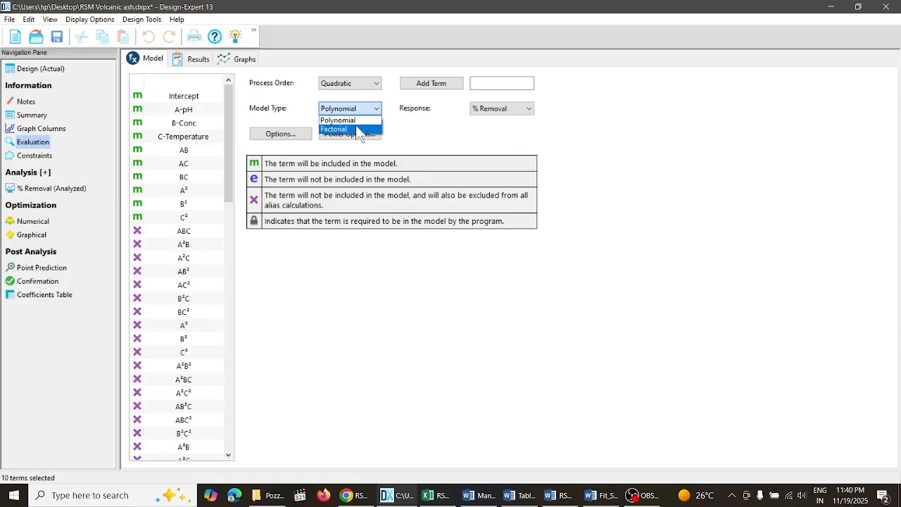
left_click(356, 120)
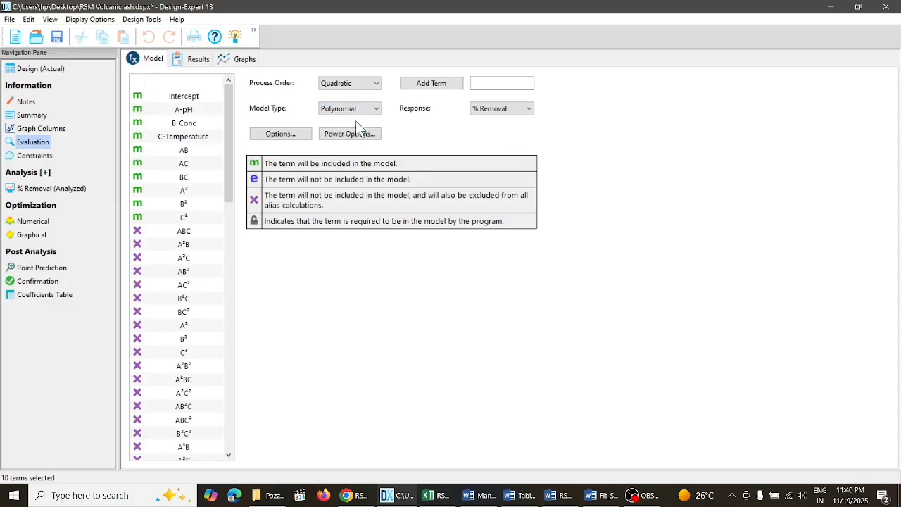
- Examine the evaluation's model terms table and the model, residual and lack-of-fit degrees of freedom
left_click(199, 60)
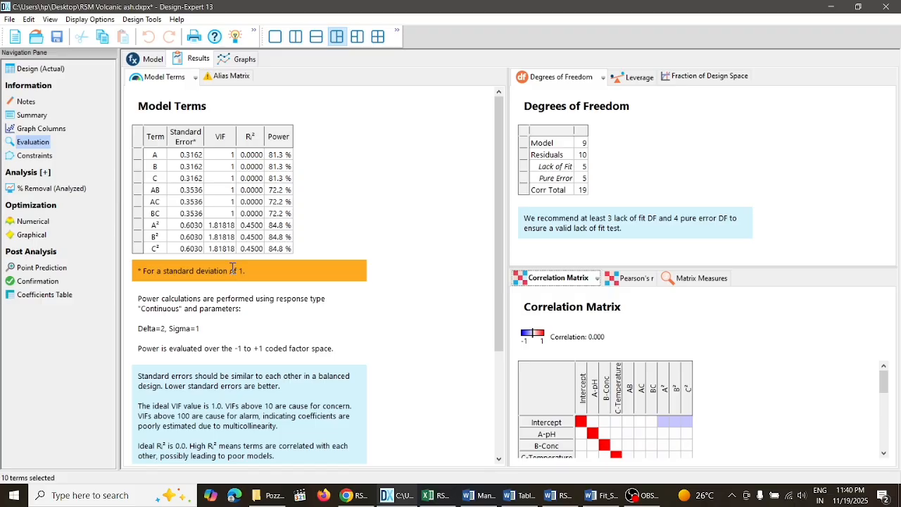
left_click_drag(155, 155, 291, 252)
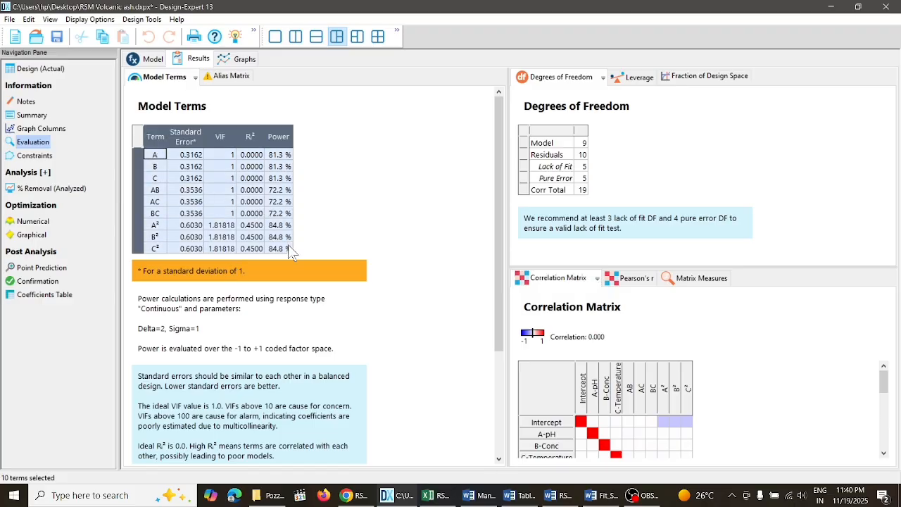
left_click(585, 145)
left_click(584, 153)
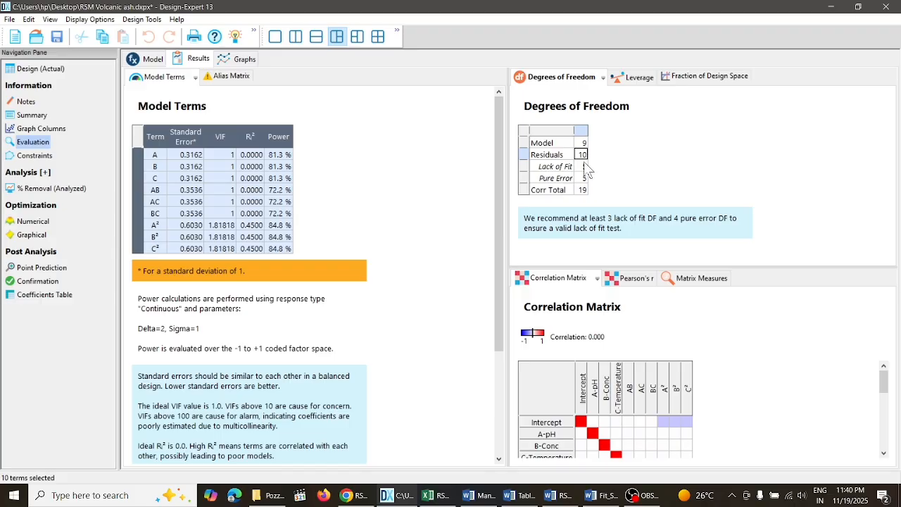
left_click(584, 164)
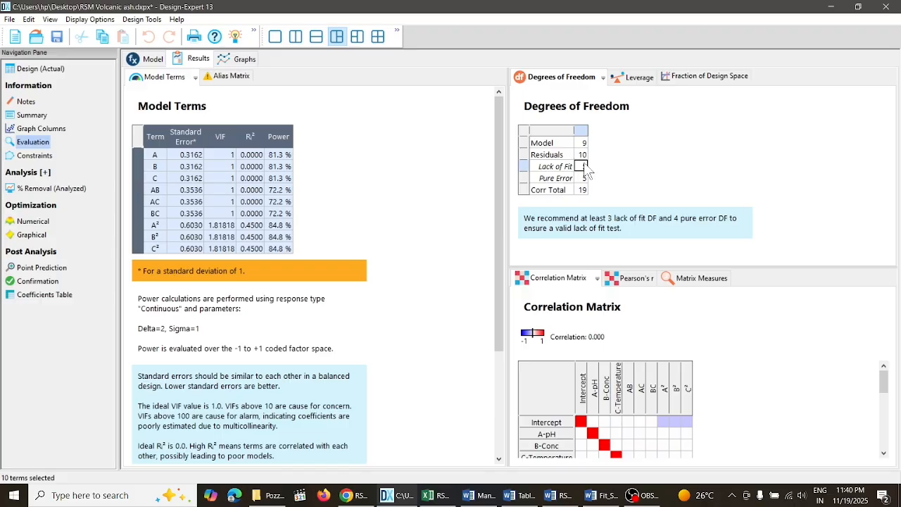
- Review the evaluation's Pearson's r, matrix measures, leverage and fraction of design space results
left_click(632, 278)
left_click(694, 279)
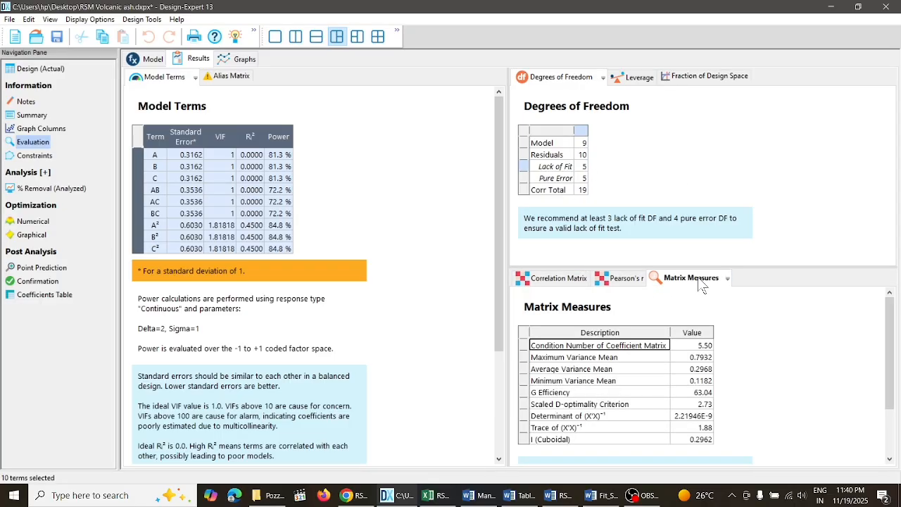
left_click(640, 79)
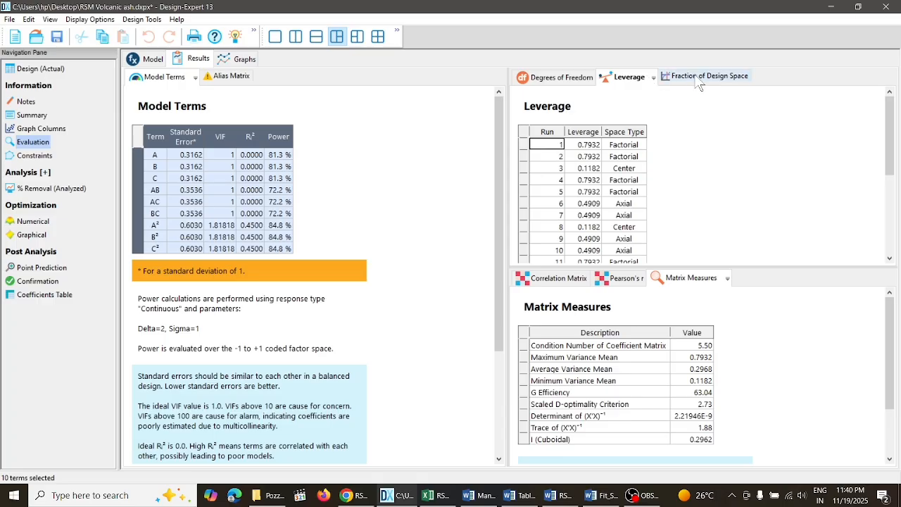
mouse_move(890, 132)
left_mouse_down()
mouse_move(891, 224)
mouse_move(891, 144)
left_mouse_up()
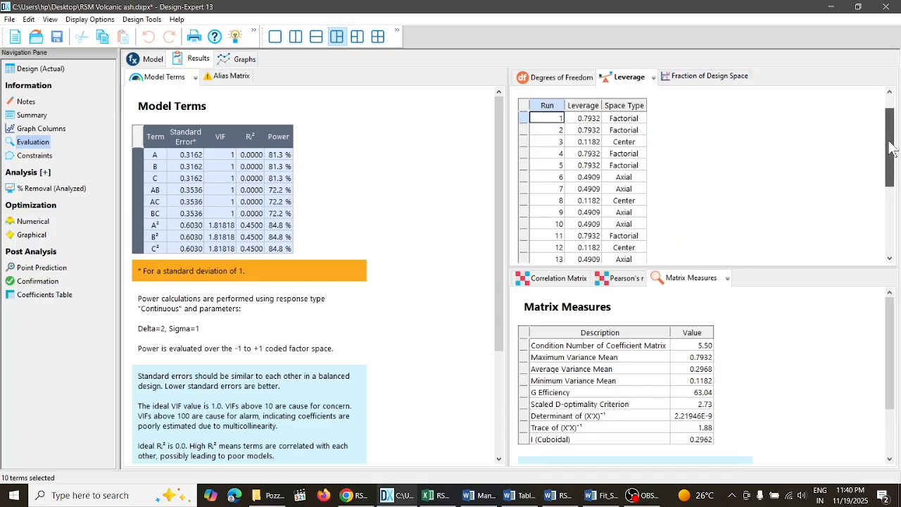
left_click(725, 80)
mouse_move(887, 139)
left_mouse_down()
mouse_move(891, 215)
mouse_move(887, 130)
left_mouse_up()
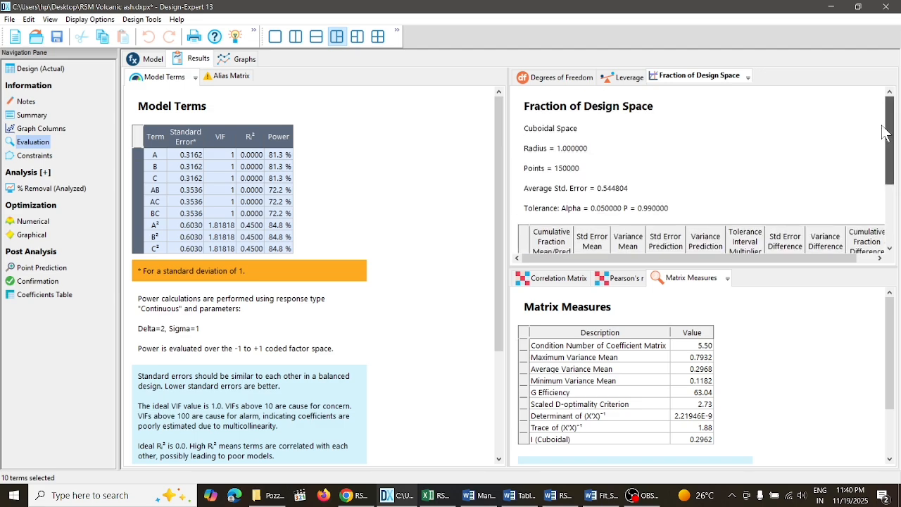
- View the standard error of design as FDS, Perturbation, One Factor, All Factors, Interaction, 3D Surface and Cube graphs
left_click(248, 62)
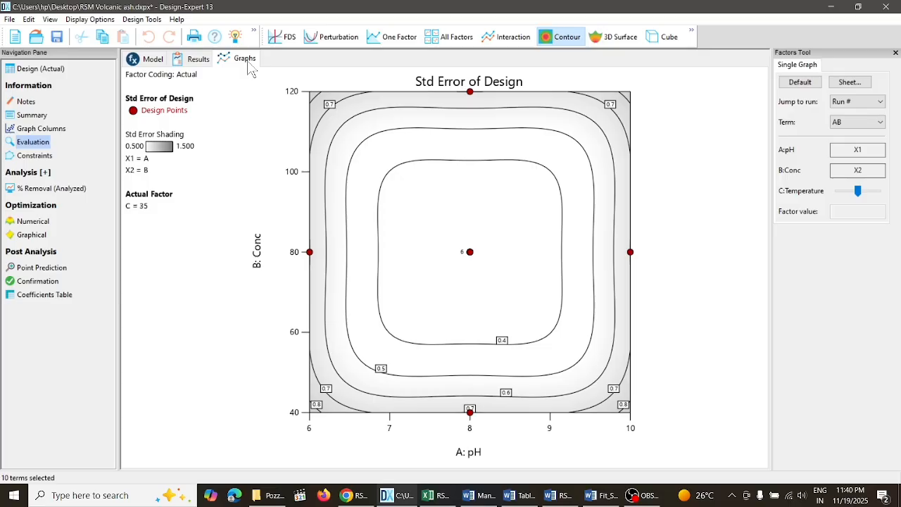
left_click(283, 37)
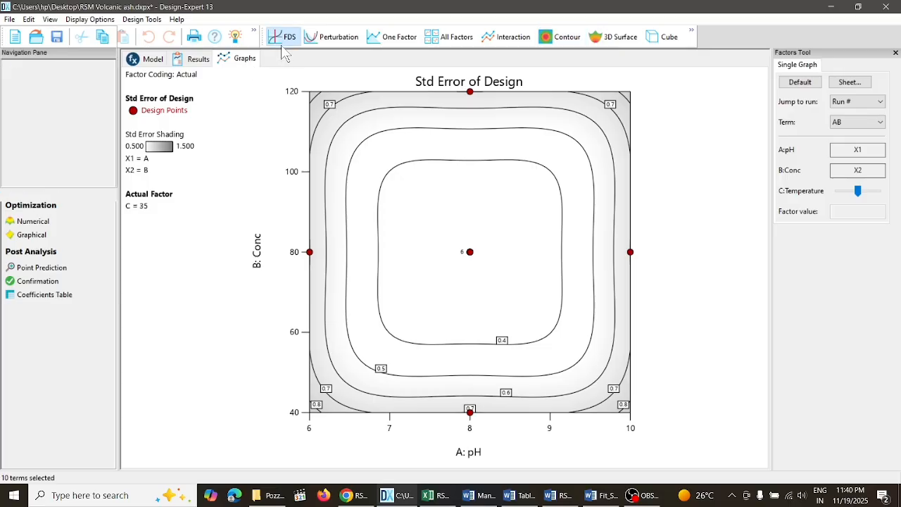
left_click(335, 39)
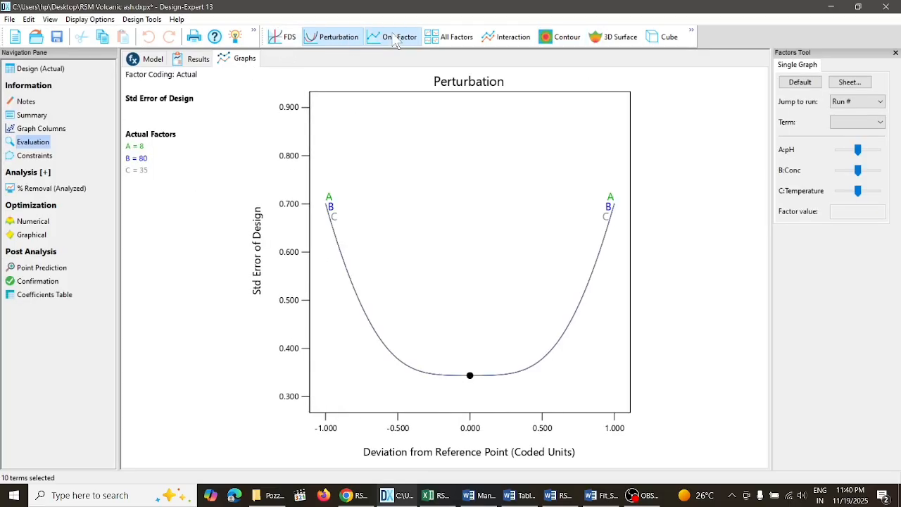
left_click(394, 38)
left_click(456, 39)
left_click(512, 38)
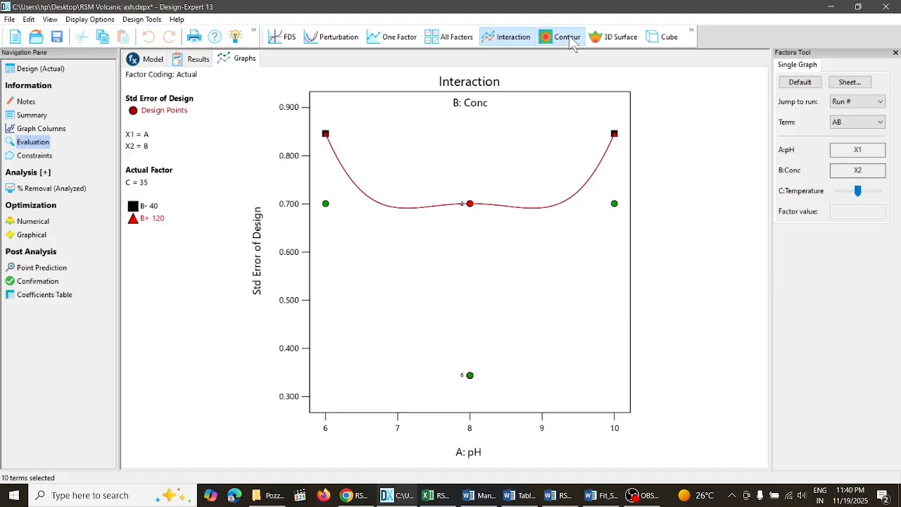
left_click(618, 38)
left_click(673, 39)
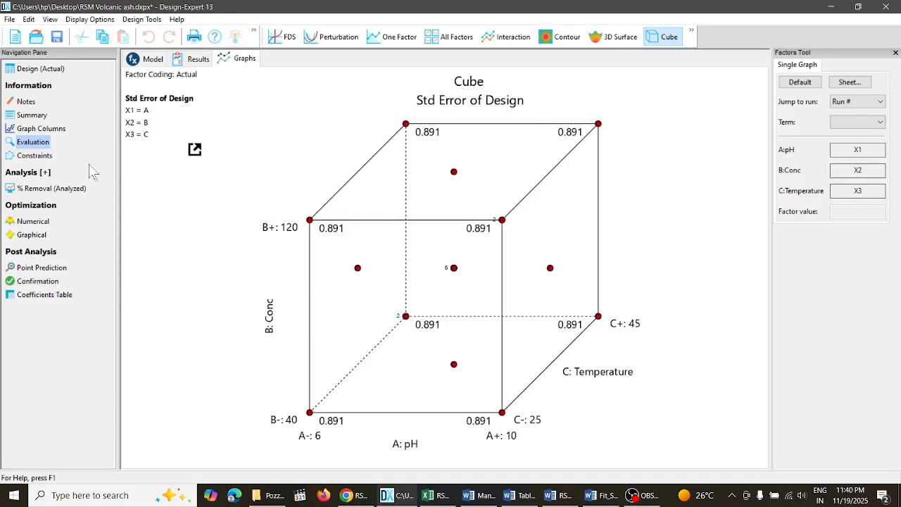
- Clear the existing % Removal analysis and restart it as a linear regression with no transform
left_click(55, 191)
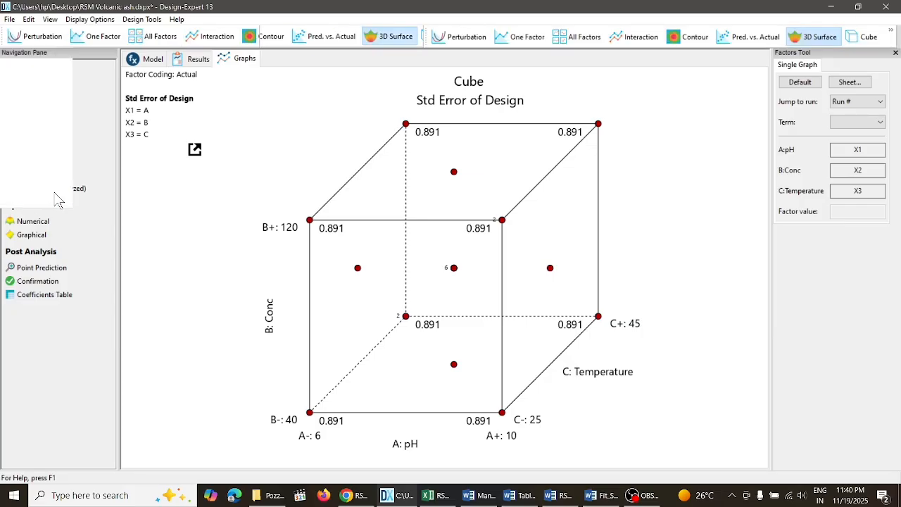
right_click(60, 200)
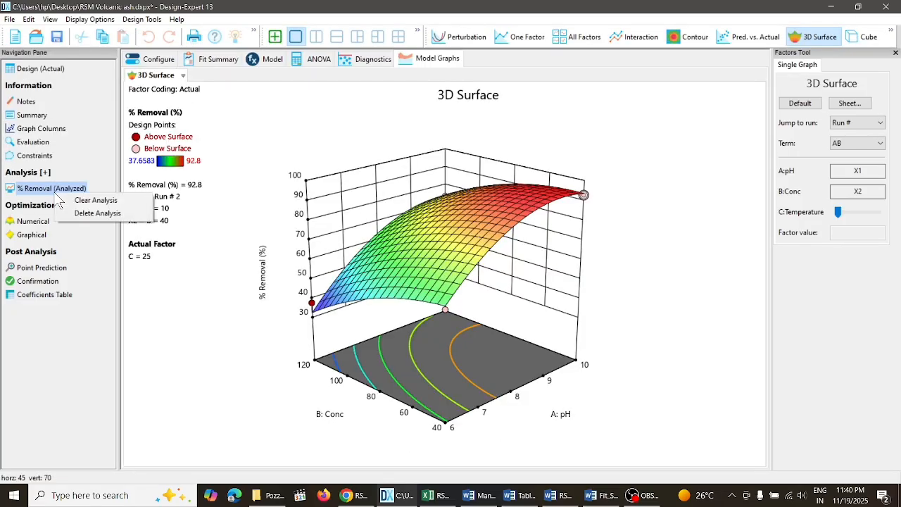
left_click(78, 202)
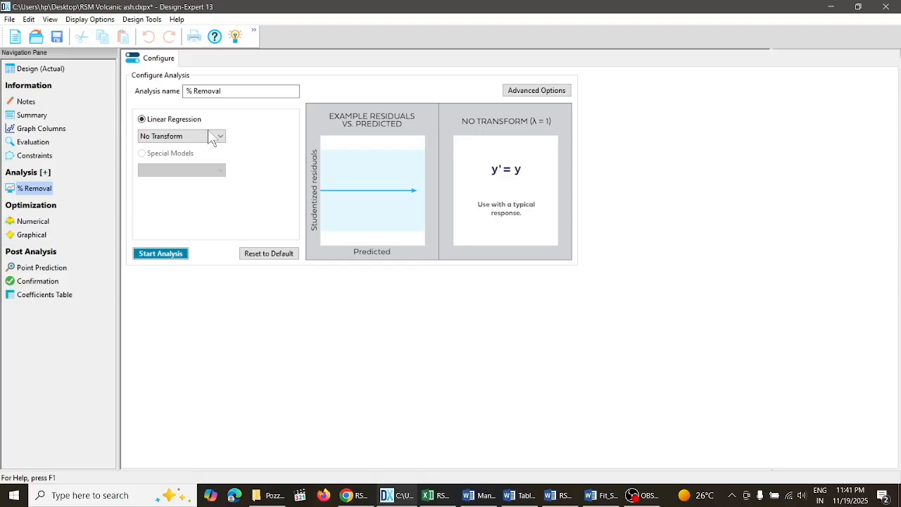
left_click(186, 257)
left_click(174, 254)
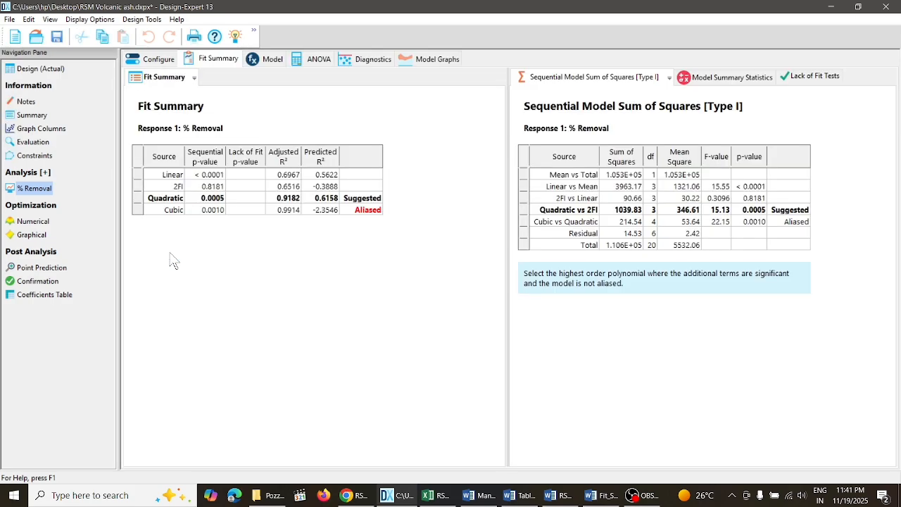
- Check the % Removal analysis configuration, the Fit Summary's quadratic and cubic rows, and the Model Summary Statistics
left_click(166, 62)
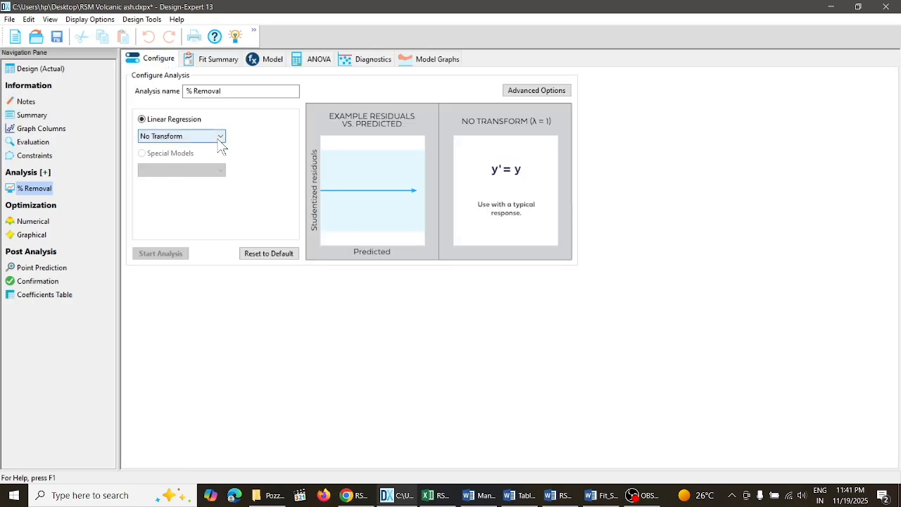
left_click(220, 62)
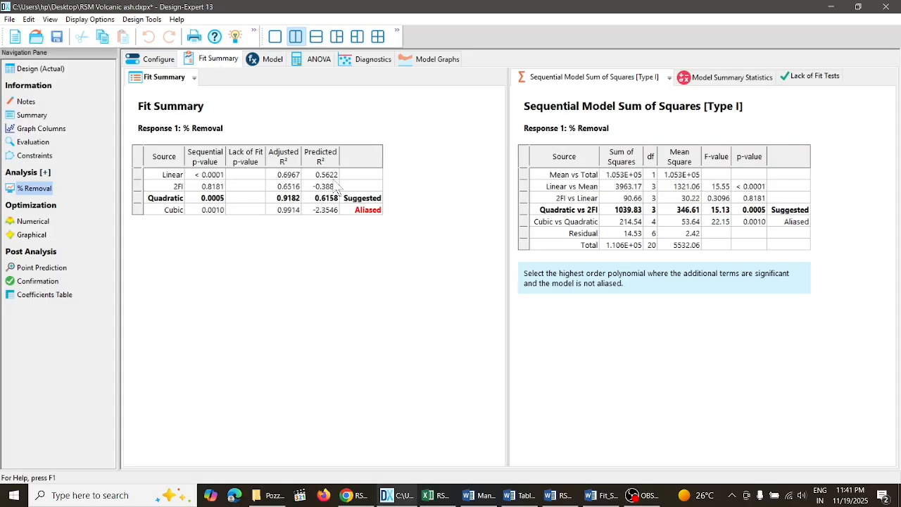
left_click(320, 200)
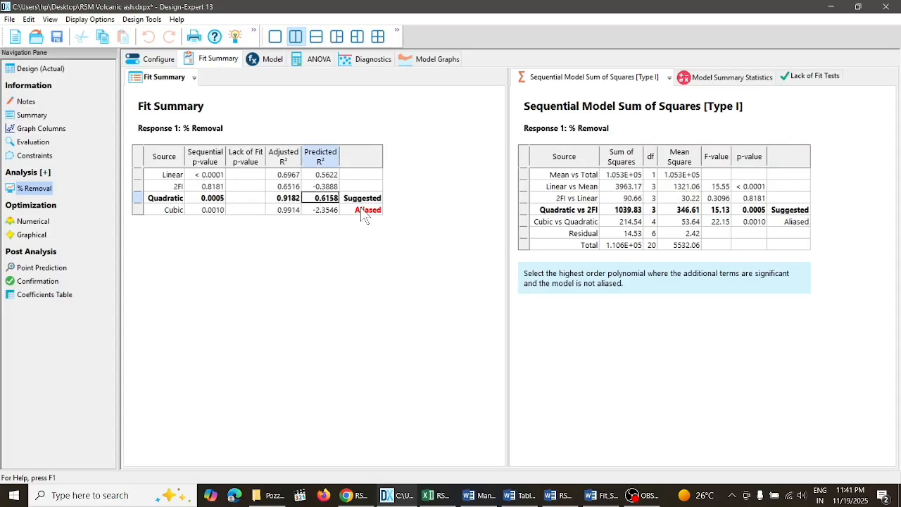
left_click(362, 210)
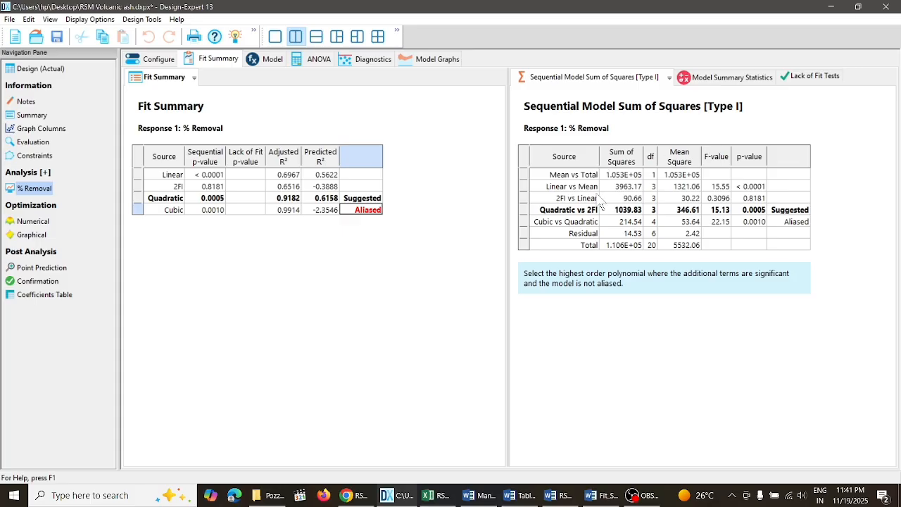
left_click(729, 79)
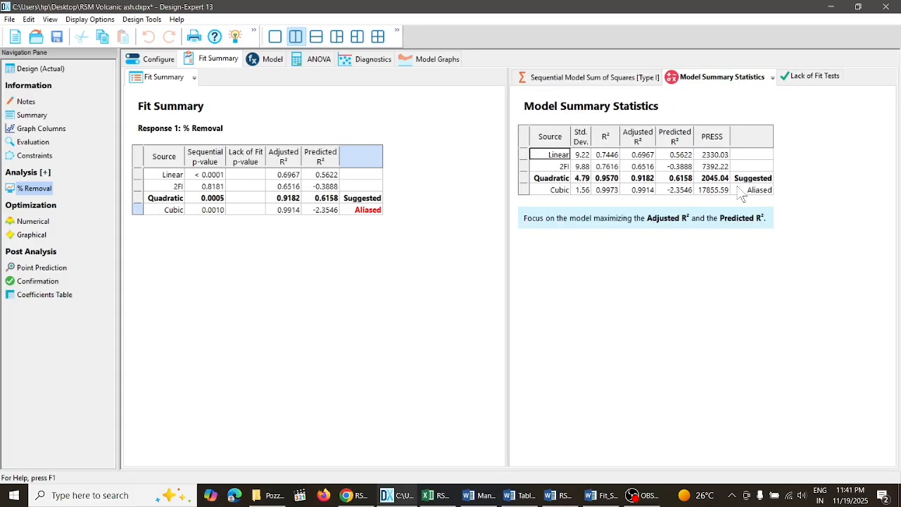
- Switch to RSM_Adsorption_Guide.docx in Word and highlight the Lack of Fit criterion in the ANOVA & Model Selection section
left_click(556, 496)
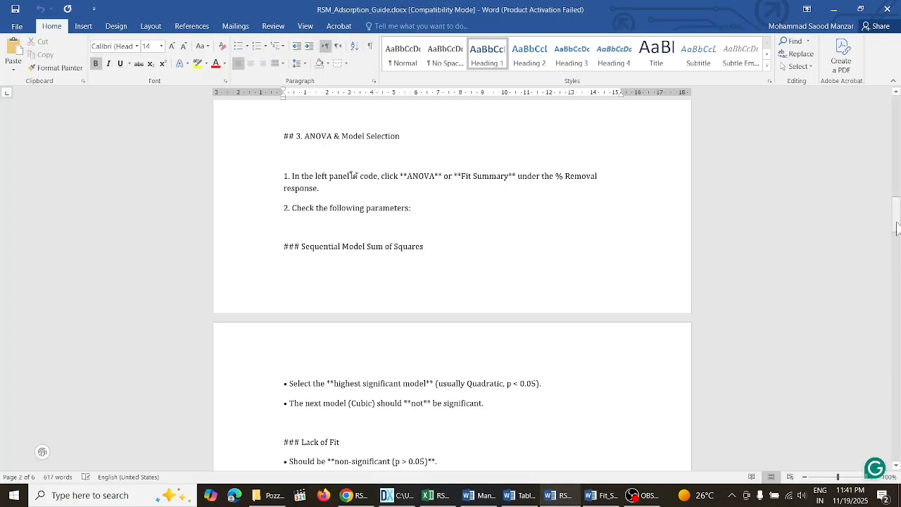
left_click_drag(897, 226, 897, 241)
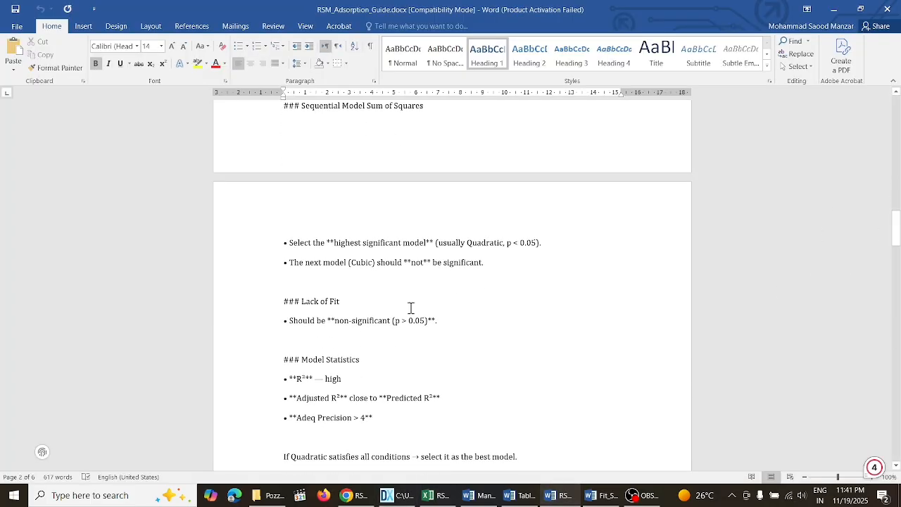
left_click_drag(310, 323, 447, 322)
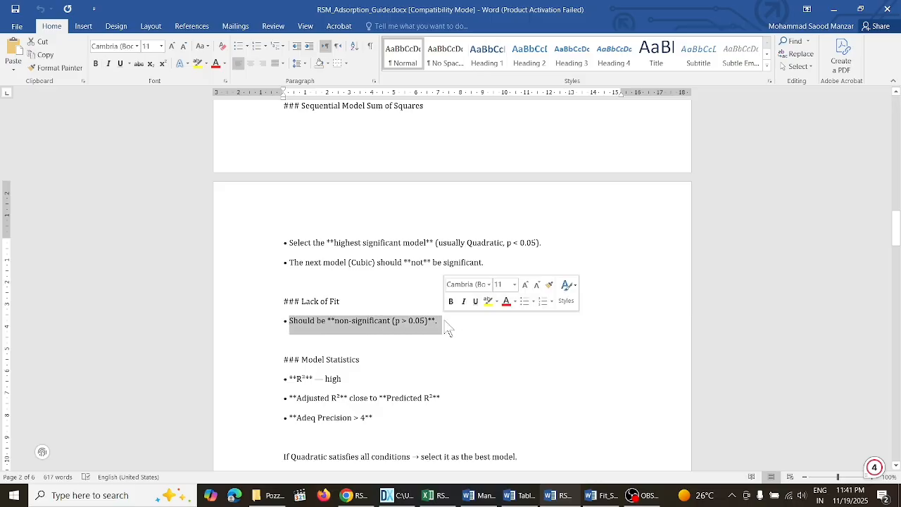
- Return to Design-Expert and compare the linear and quadratic models' R² values in the Fit Summary, then highlight the Quadratic row
left_click(399, 495)
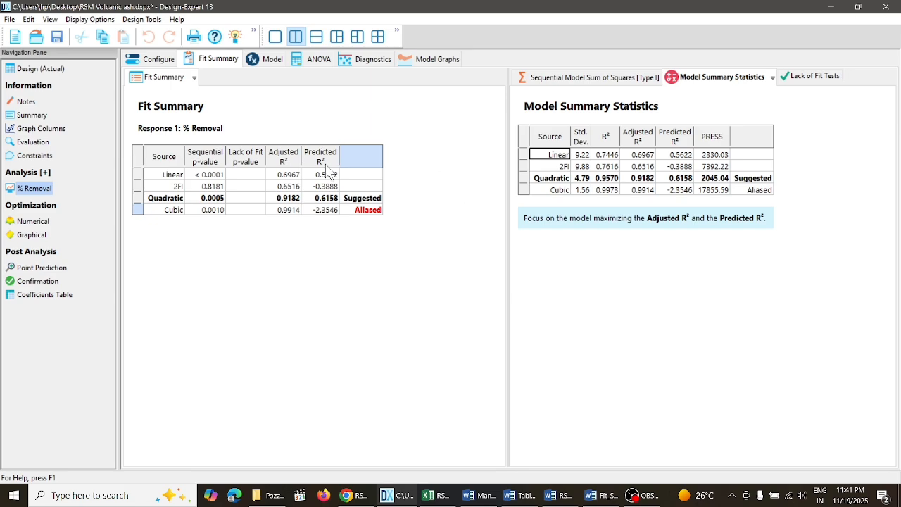
left_click(209, 175)
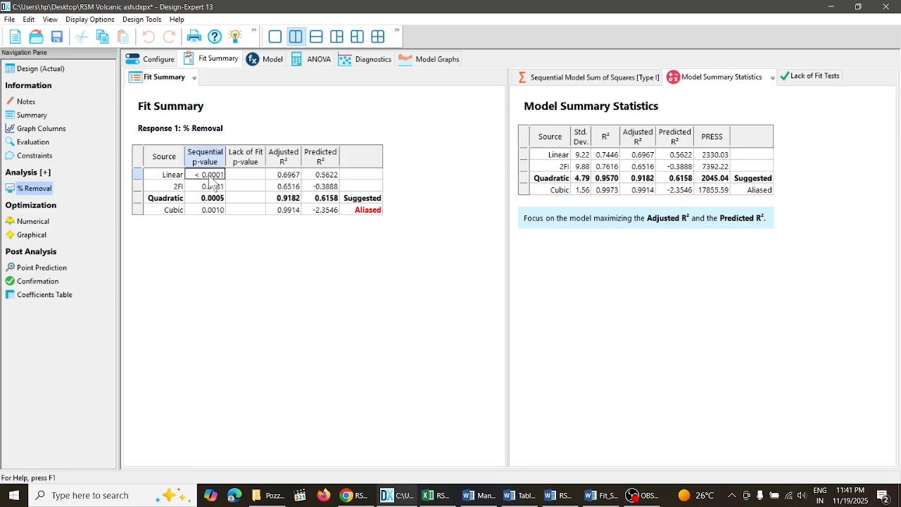
left_click(297, 177)
left_click(337, 178)
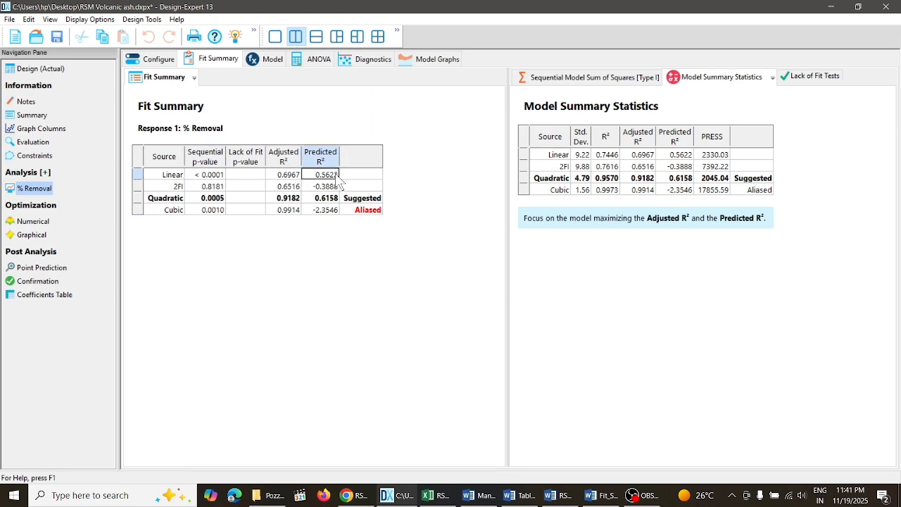
left_click(335, 200)
left_click(295, 200)
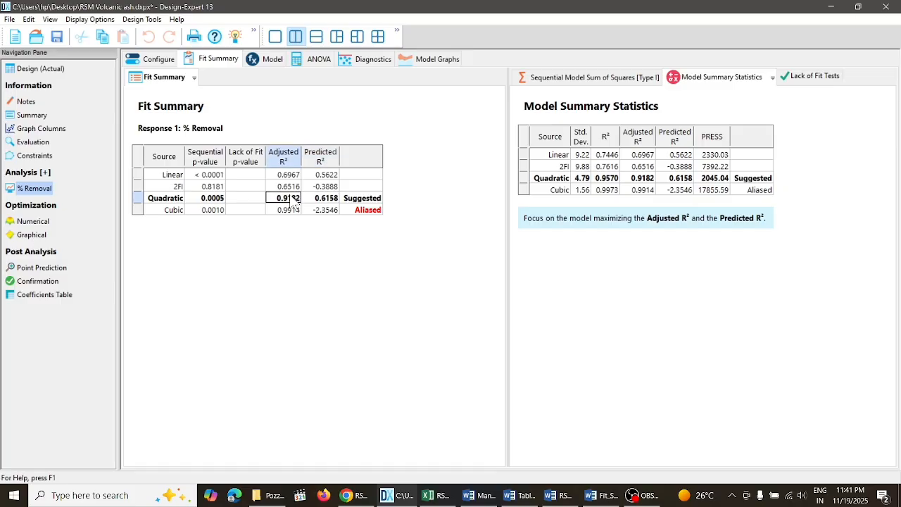
left_click(138, 200)
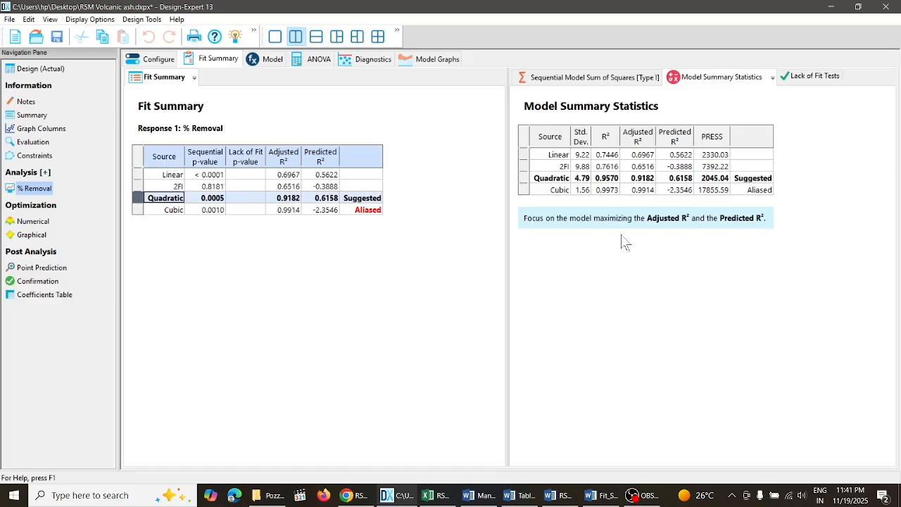
- Check the Lack of Fit Tests for % Removal, including the Pure Error mean square, and return to the Model Summary Statistics
left_click(820, 78)
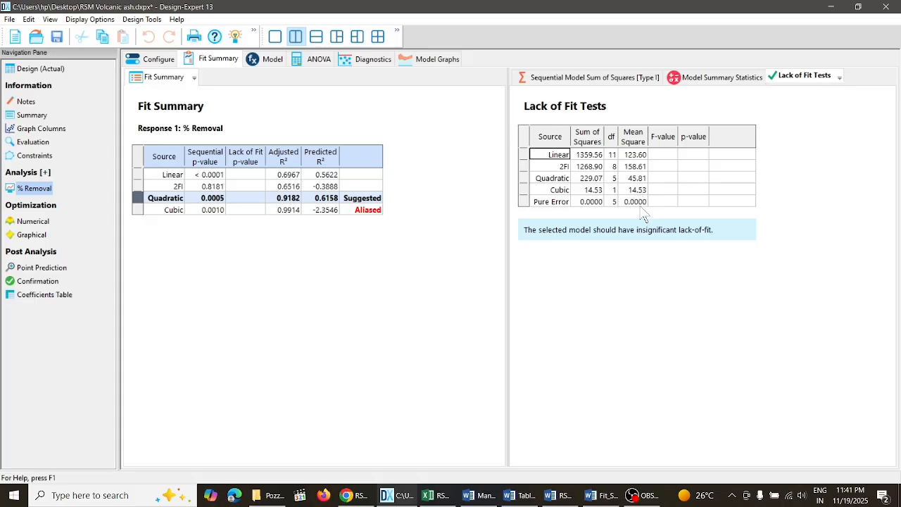
left_click(637, 203)
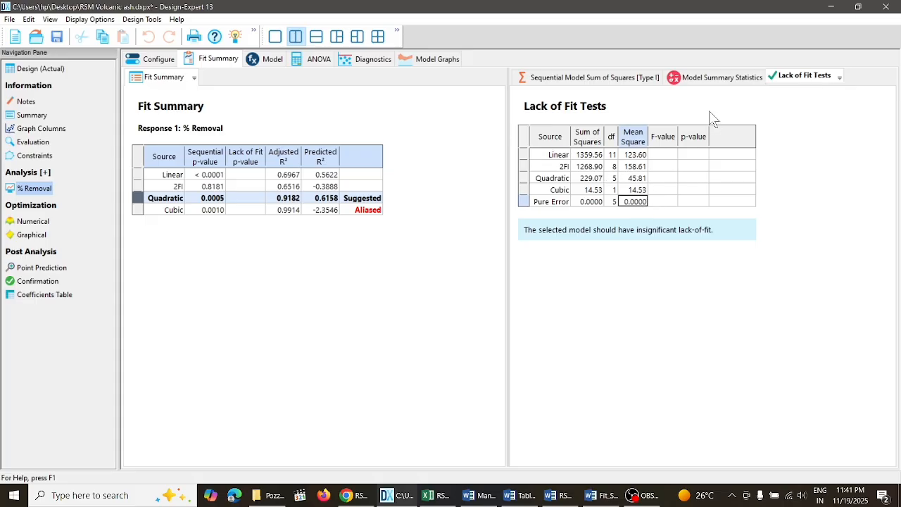
left_click(715, 79)
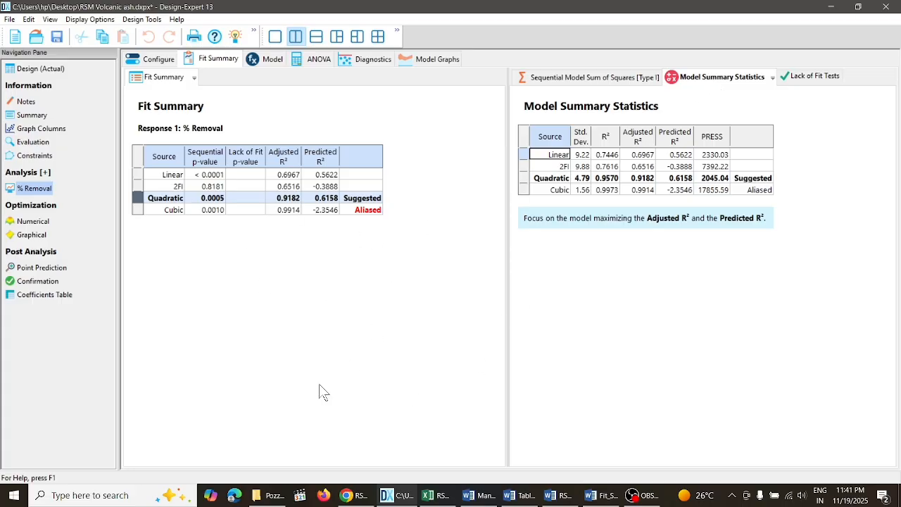
- Generate the quadratic model's ANOVA for % Removal and check the Lack of Fit row's sum of squares and mean square
left_click(269, 62)
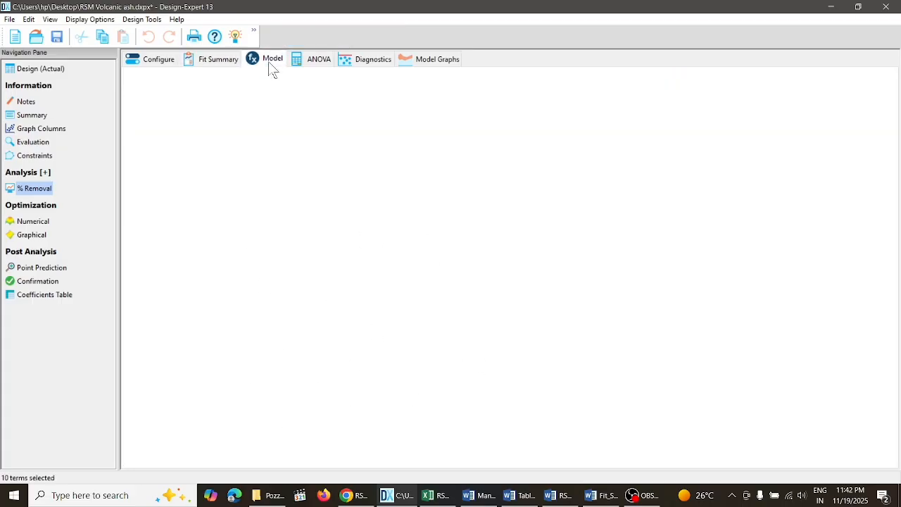
left_click(304, 61)
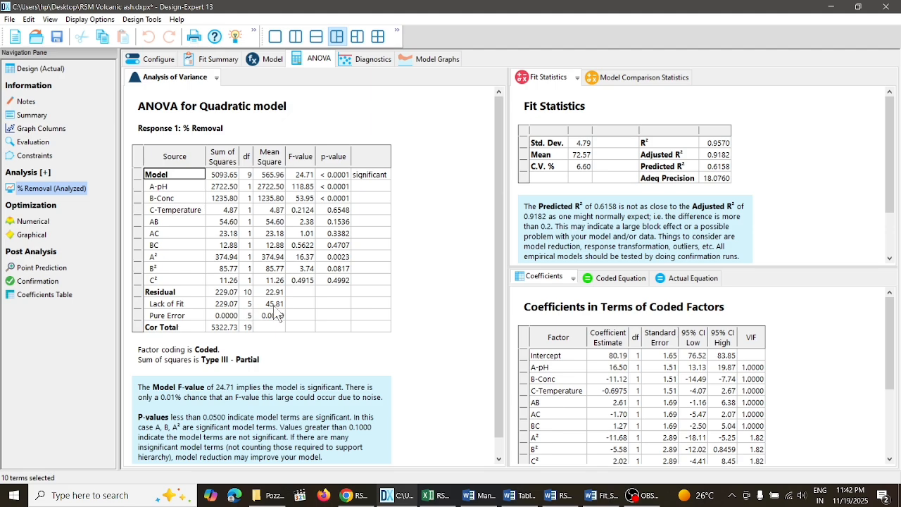
left_click(229, 305)
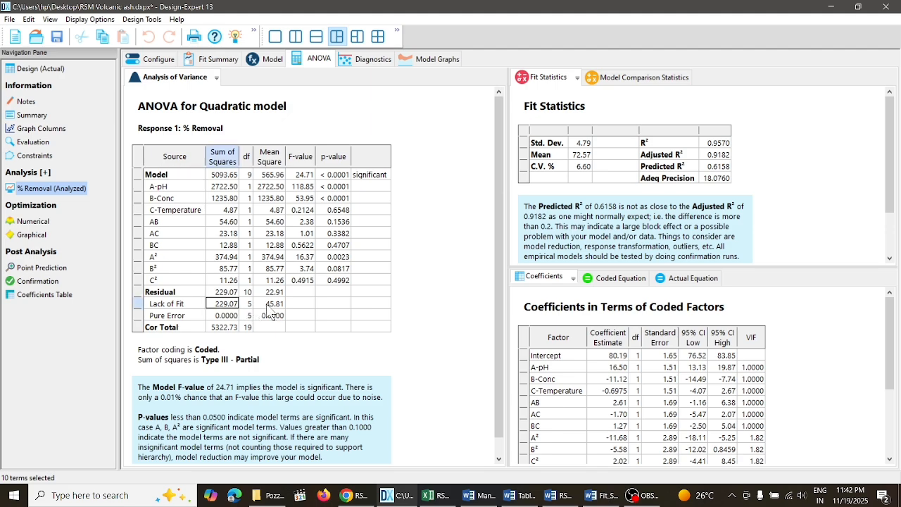
left_click(269, 305)
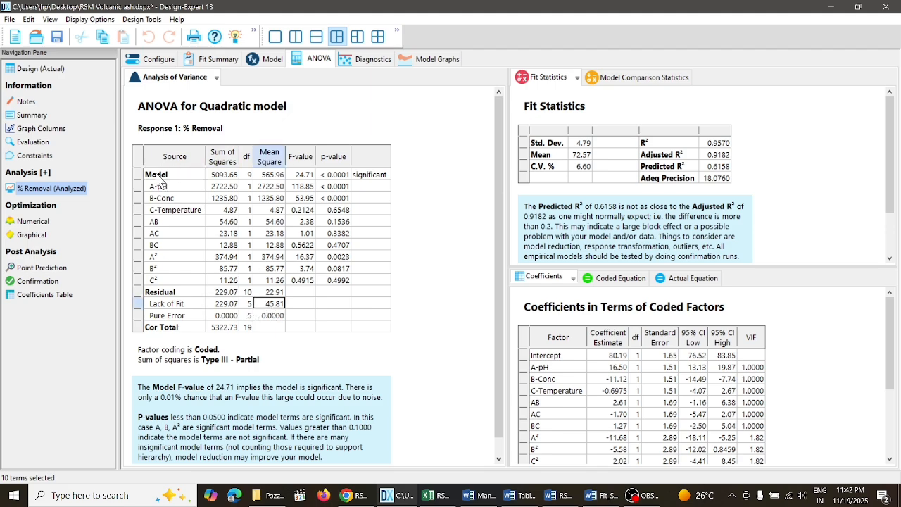
- Select the entire quadratic model ANOVA table and view its copy and export options without exporting it
left_click_drag(158, 176, 363, 334)
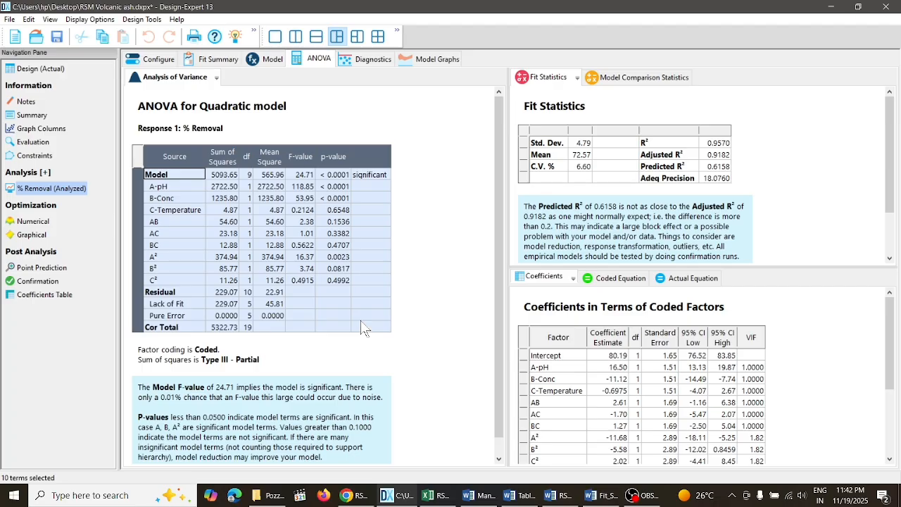
right_click(348, 256)
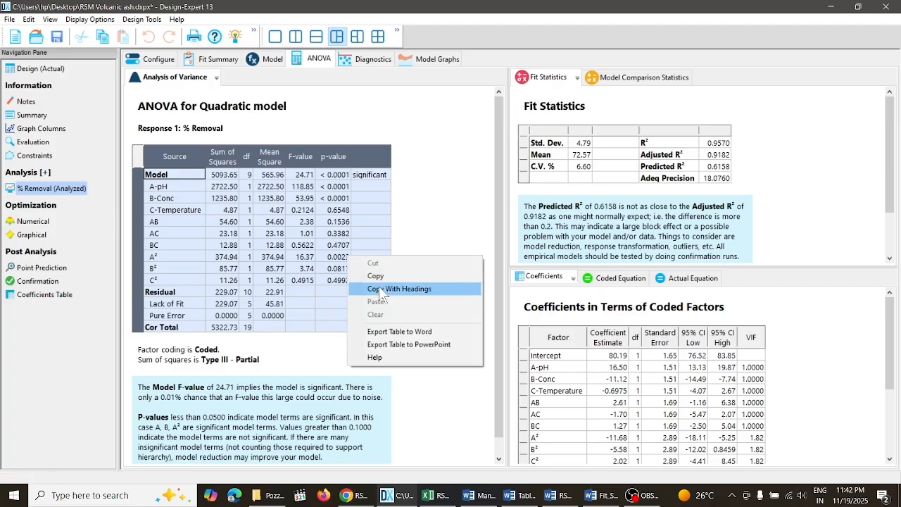
left_click(471, 231)
left_click(529, 300)
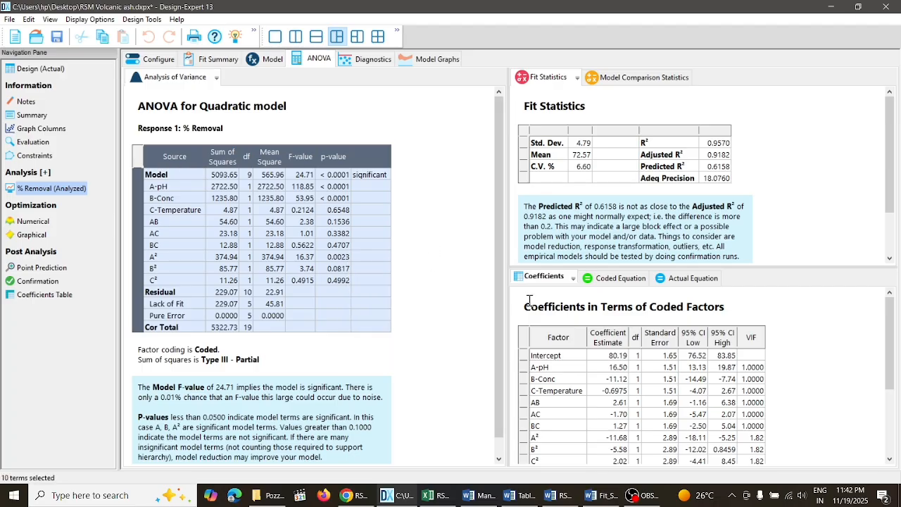
- Select the Fit Statistics table, view its export options, and read the Predicted R² and Adeq Precision notes
left_click_drag(529, 133, 718, 181)
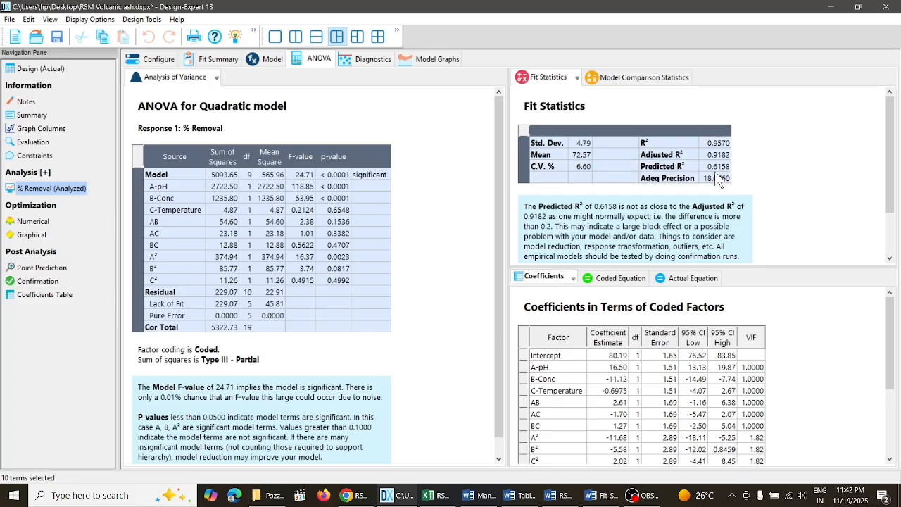
right_click(631, 163)
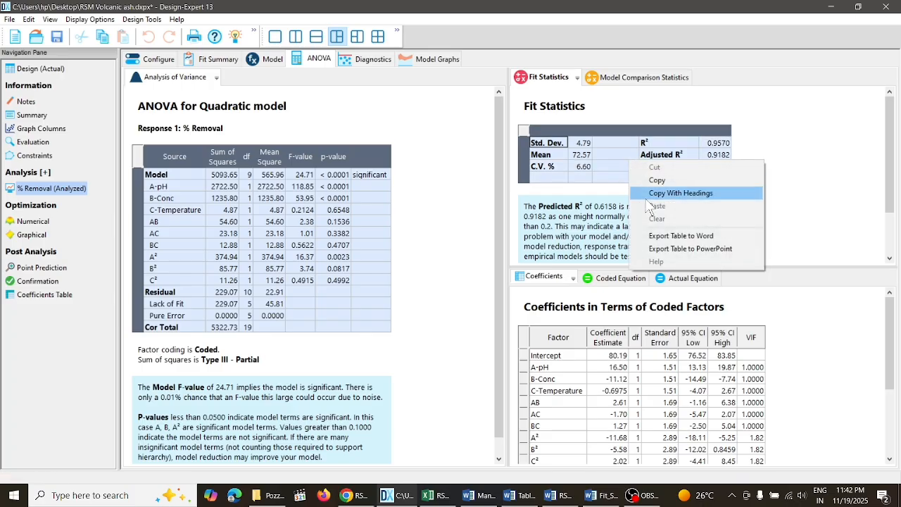
left_click(820, 236)
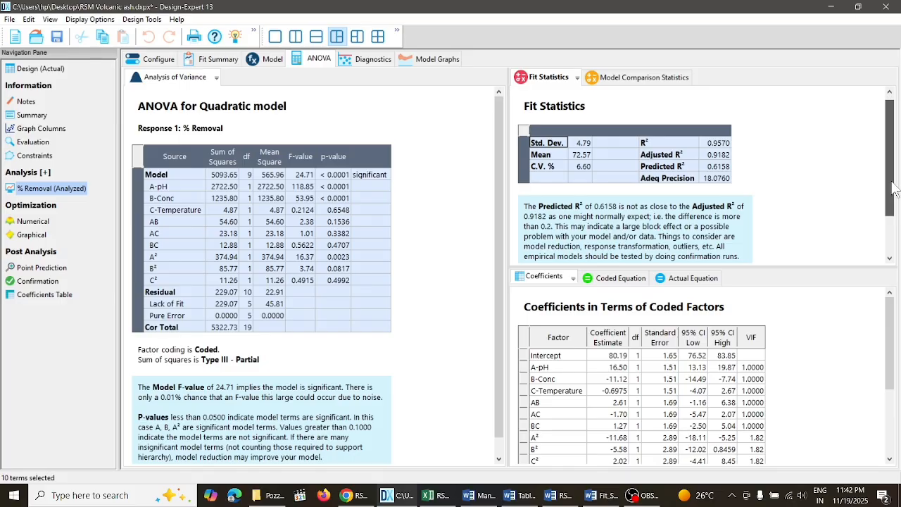
left_click_drag(896, 182, 896, 210)
mouse_move(894, 314)
left_mouse_down()
mouse_move(894, 353)
mouse_move(894, 315)
left_mouse_up()
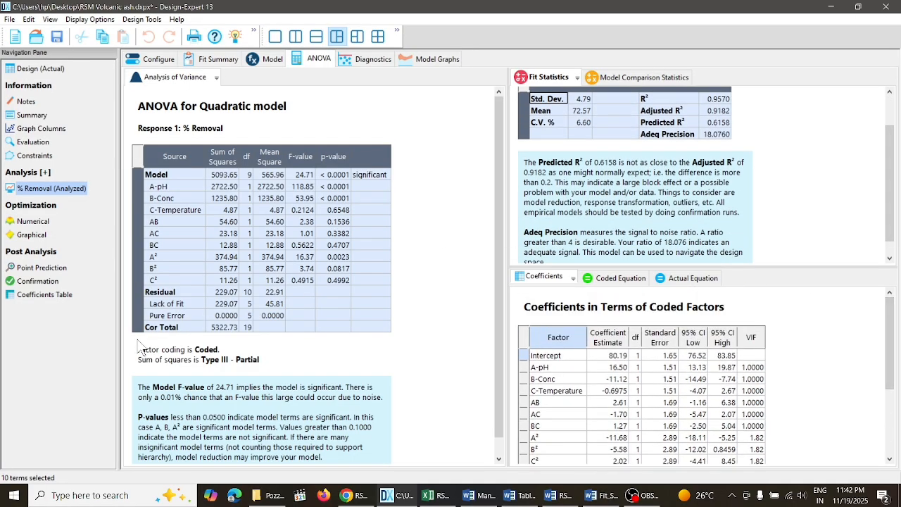
- Open the % Removal diagnostics, switch to RSM_Adsorption_Guide.docx in Word, and highlight the numbered steps under Reducing the Model
left_click(357, 64)
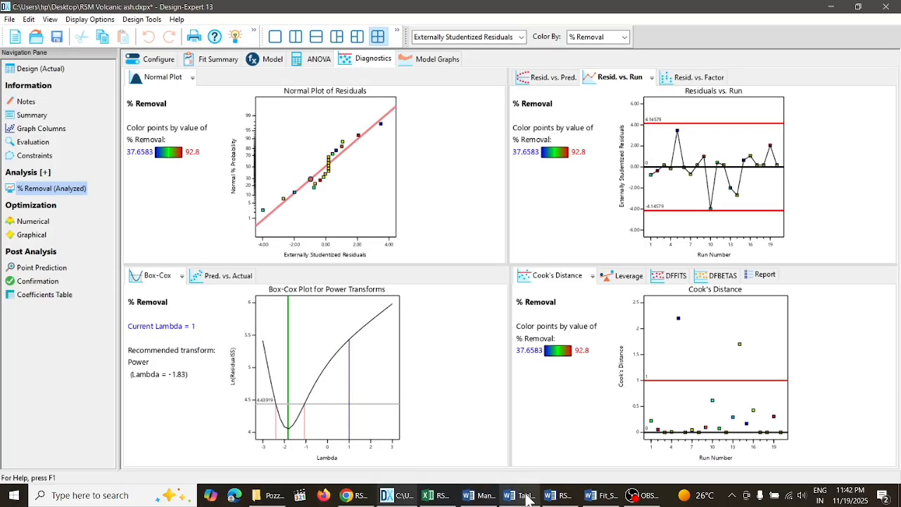
mouse_move(527, 498)
left_click(598, 433)
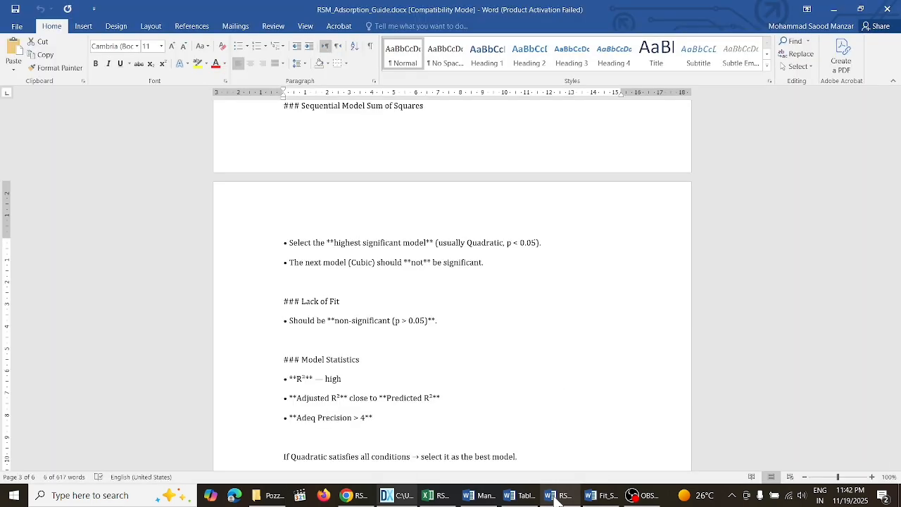
left_click_drag(896, 240, 896, 274)
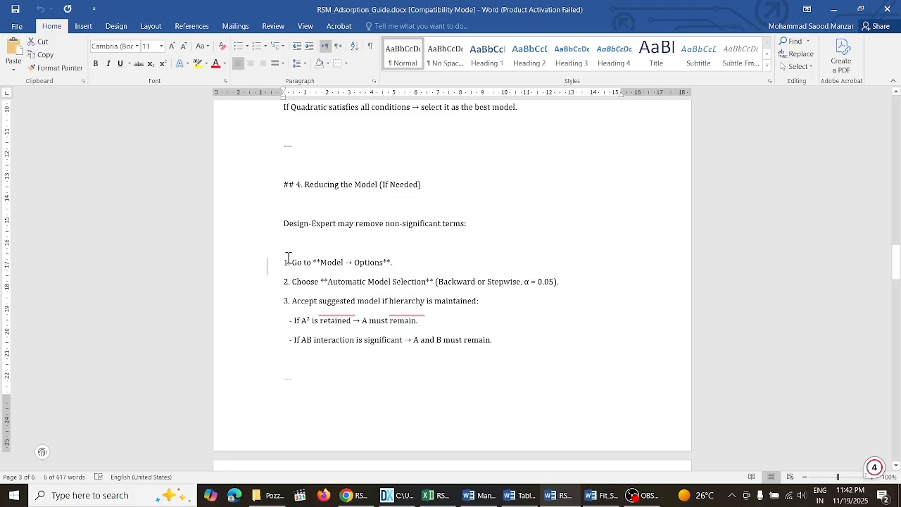
left_click_drag(288, 258, 507, 342)
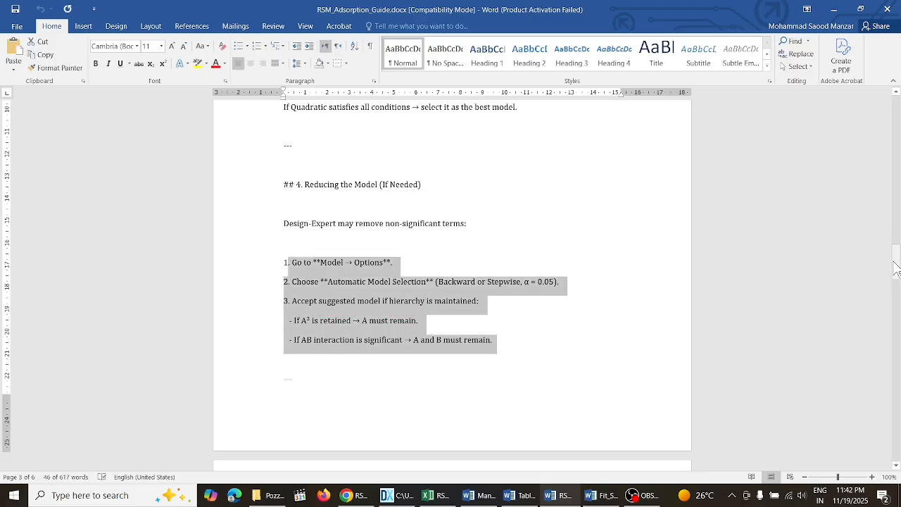
- Examine the ANOVA and Coefficients guidance under section 6, Getting the Tables, in the guide
left_click_drag(896, 270, 898, 310)
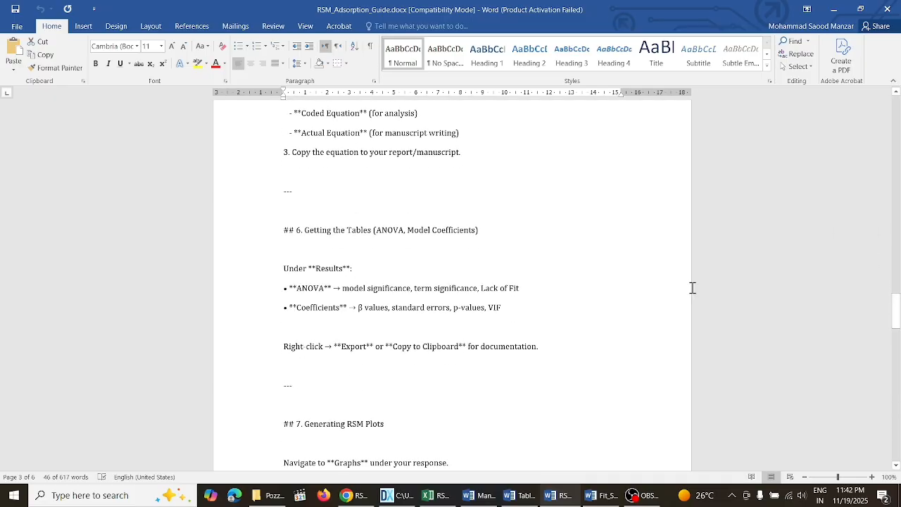
left_click(274, 322)
left_click(509, 318)
triple_click(485, 305)
left_click(485, 306)
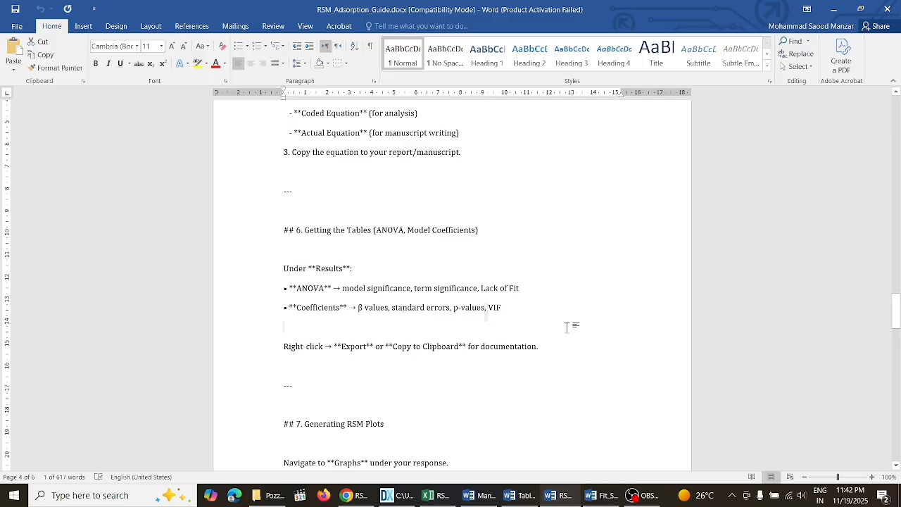
- Return to Design-Expert and inspect the residuals versus A:pH plot alongside the Cook's Distance, Box-Cox and normal plots
left_click(400, 497)
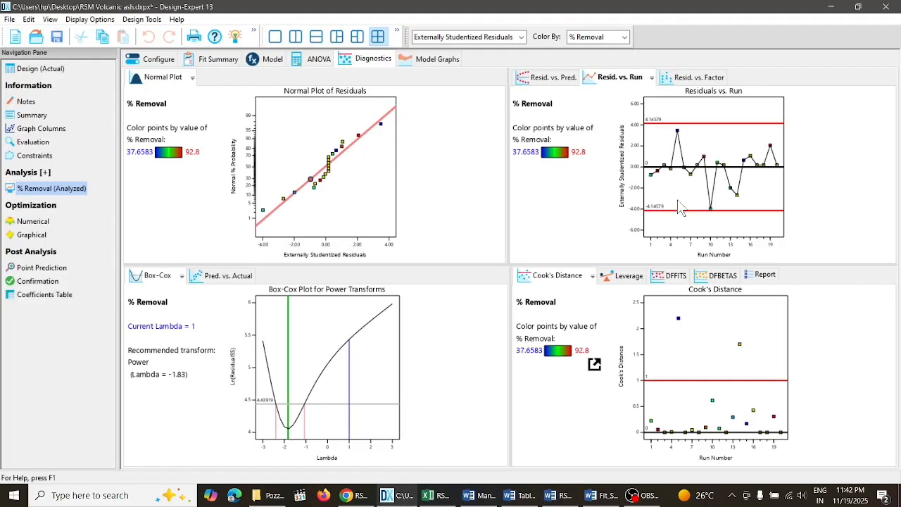
left_click(697, 79)
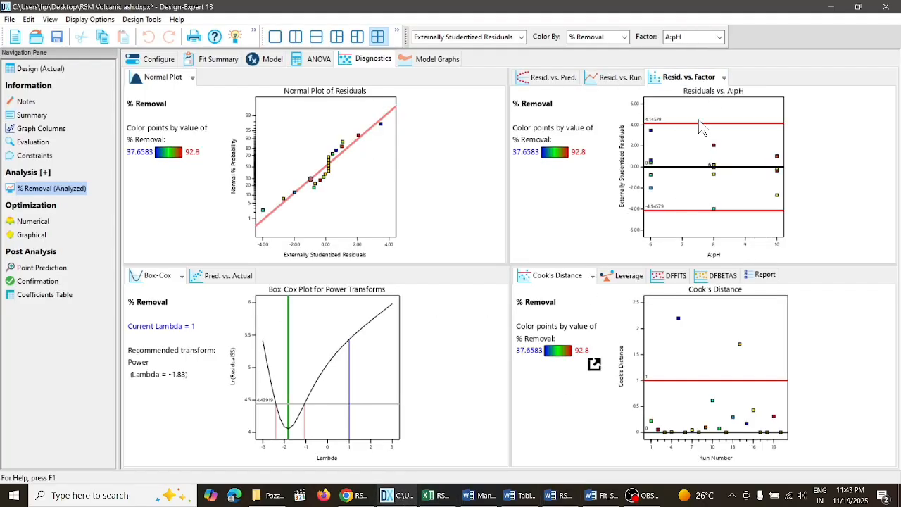
left_click(700, 360)
left_click(330, 367)
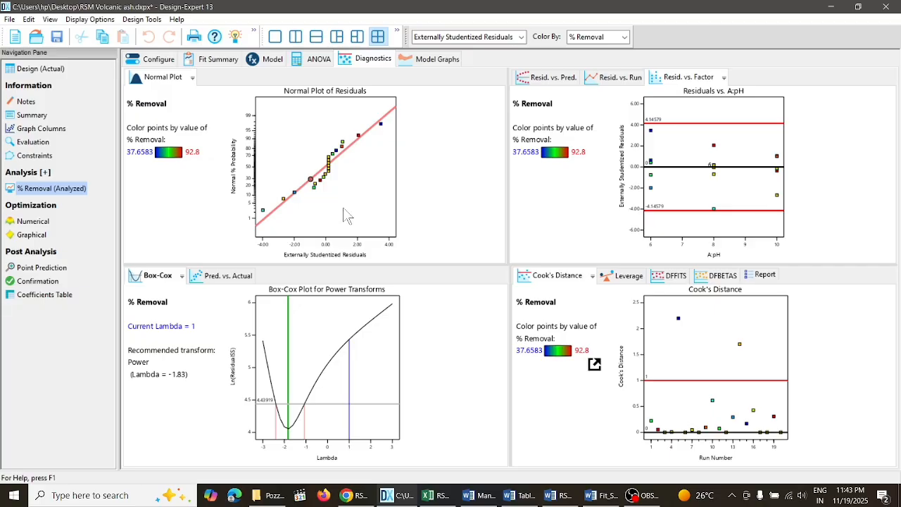
left_click(343, 207)
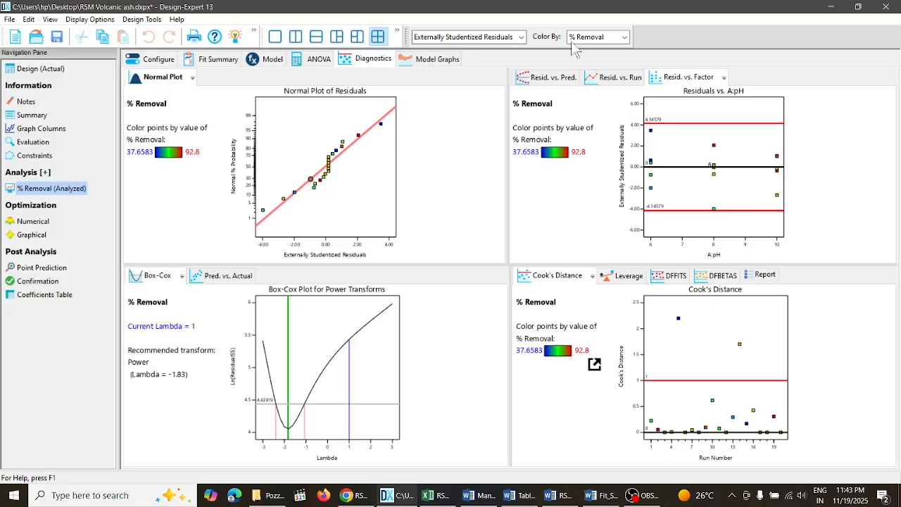
- Color the diagnostic plot points by pH, and finally by Temperature
left_click(620, 39)
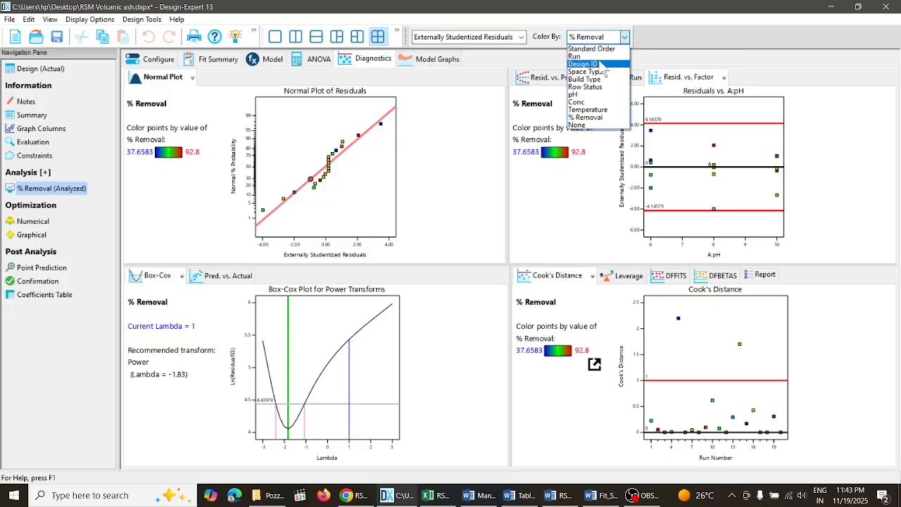
left_click(599, 95)
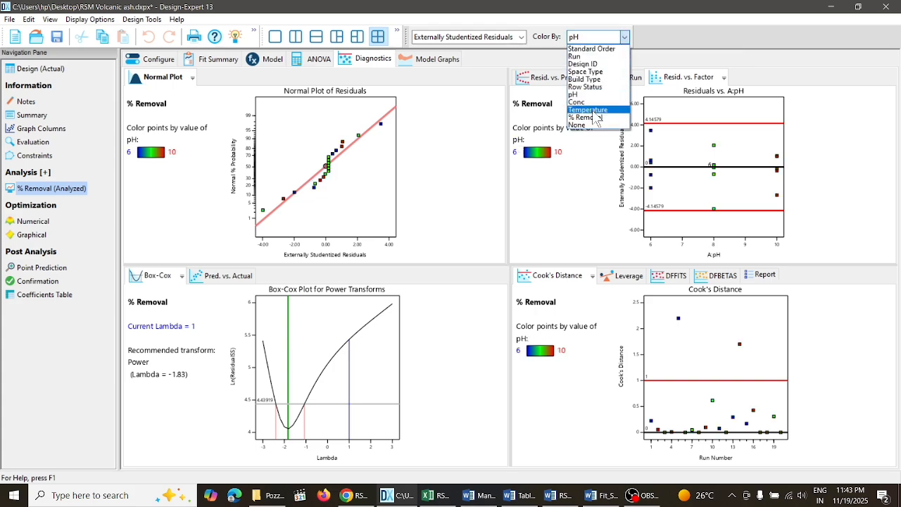
left_click(592, 110)
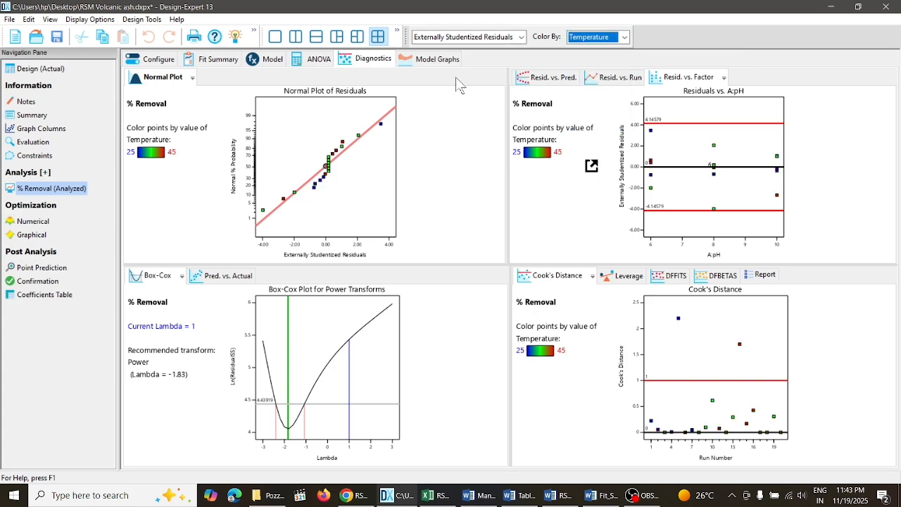
- Compare the residuals versus predicted, versus run and versus factor plots with the Temperature coloring
left_click(555, 80)
left_click(605, 81)
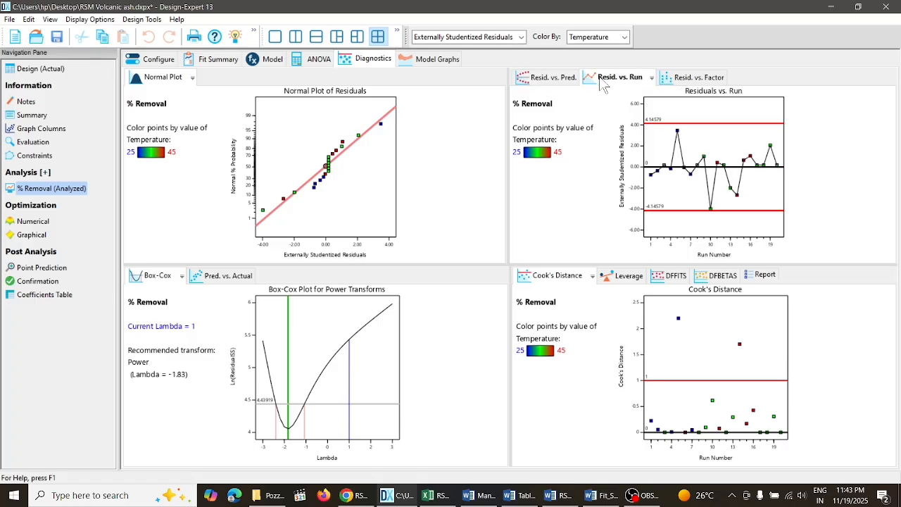
left_click(689, 80)
- View the % Removal contour graphs for the AB, AC and BC terms, followed by the one-factor graph for pH
left_click(449, 62)
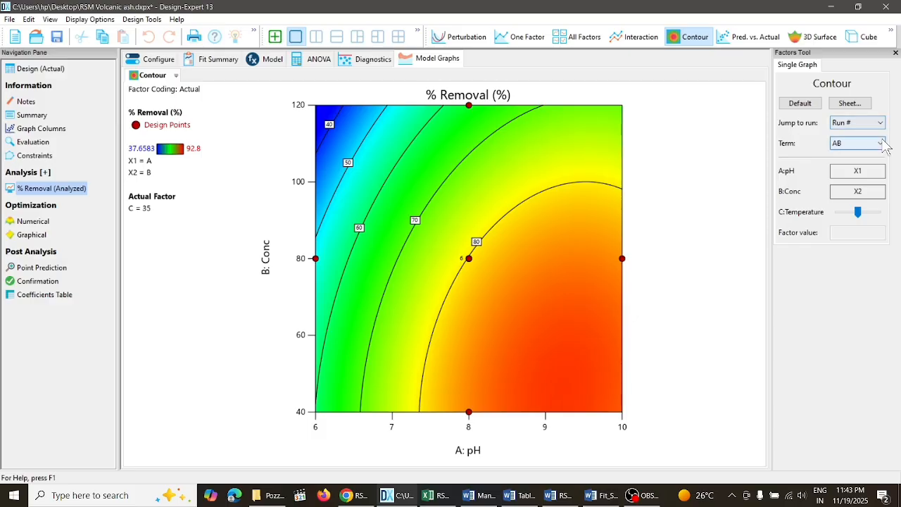
left_click(881, 143)
left_click(860, 198)
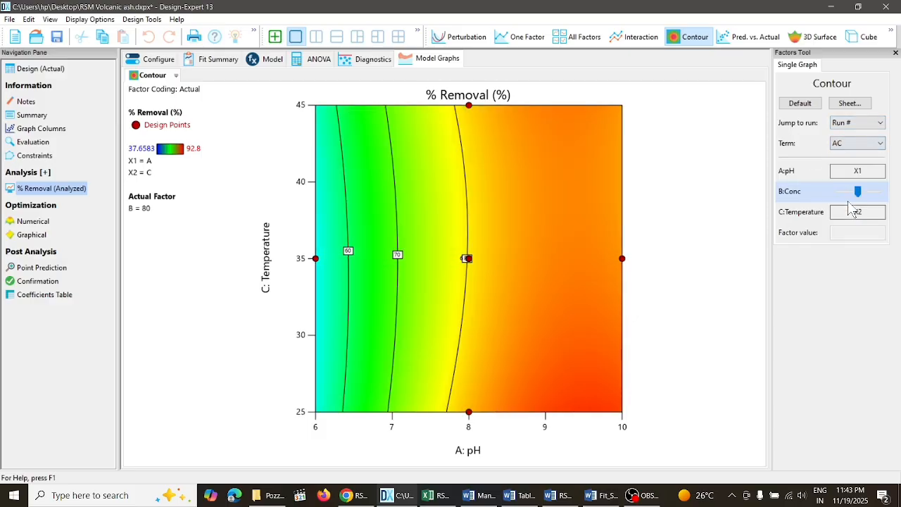
left_click(880, 144)
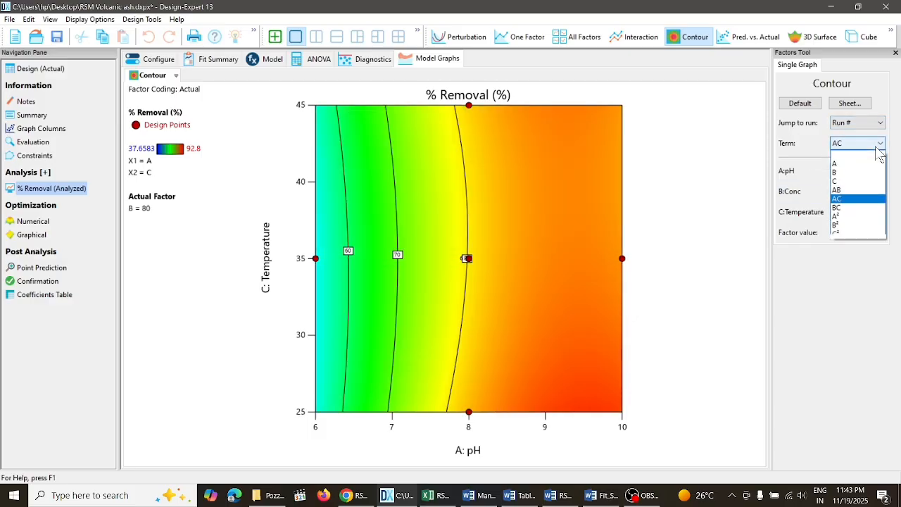
left_click(857, 208)
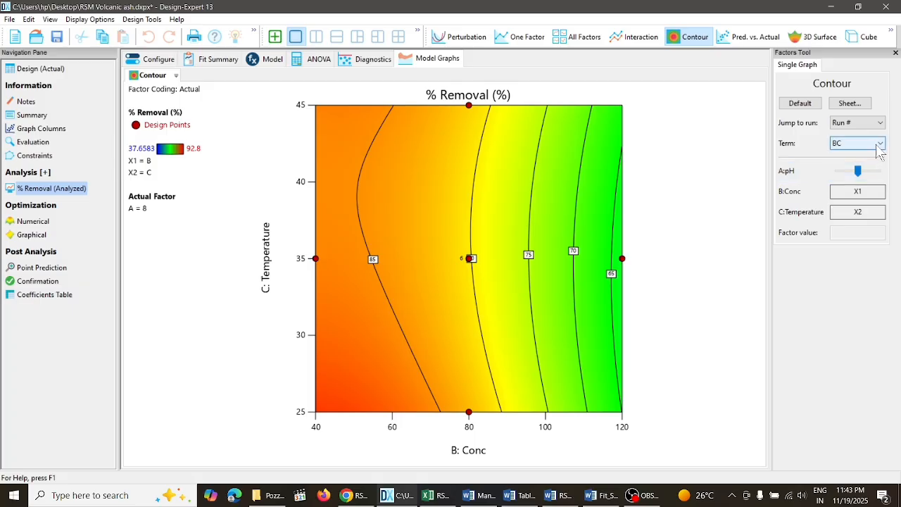
left_click(880, 145)
left_click(851, 216)
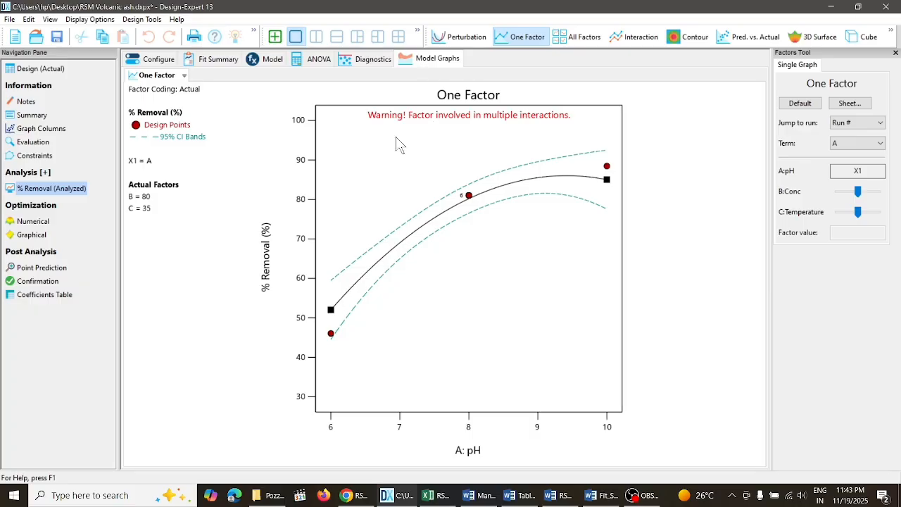
- Open the numerical optimization criteria and review the settings of Conc, Temperature, % Removal and pH
left_click(36, 221)
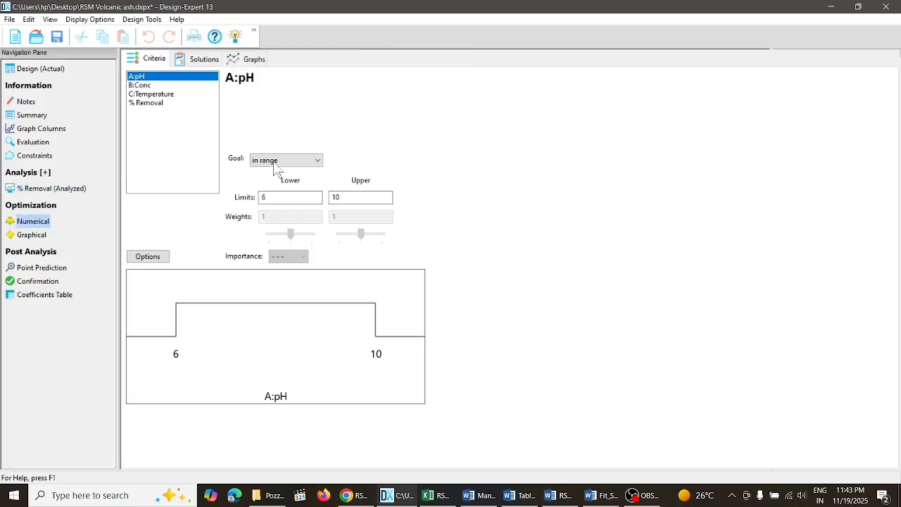
left_click(159, 87)
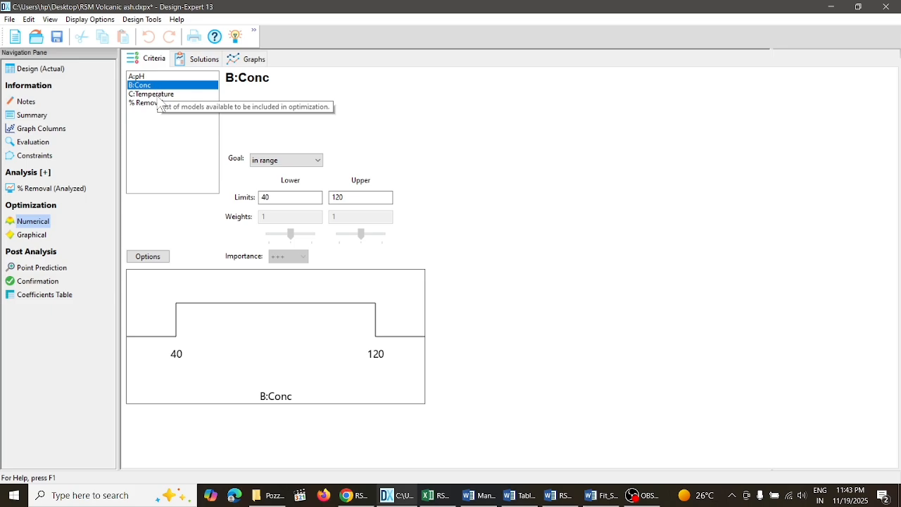
left_click(160, 95)
left_click(158, 103)
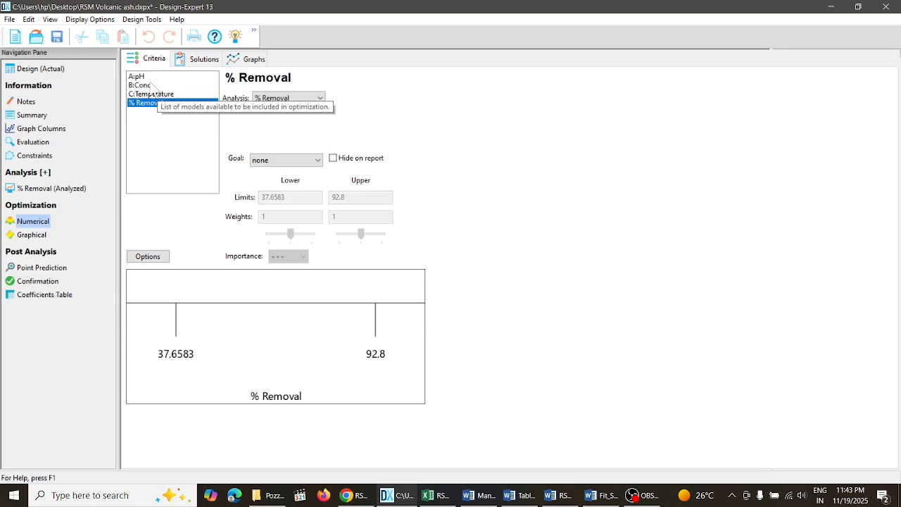
left_click(150, 78)
- Try the maximize and minimize goals for pH, and finally set its goal to target
left_click(283, 200)
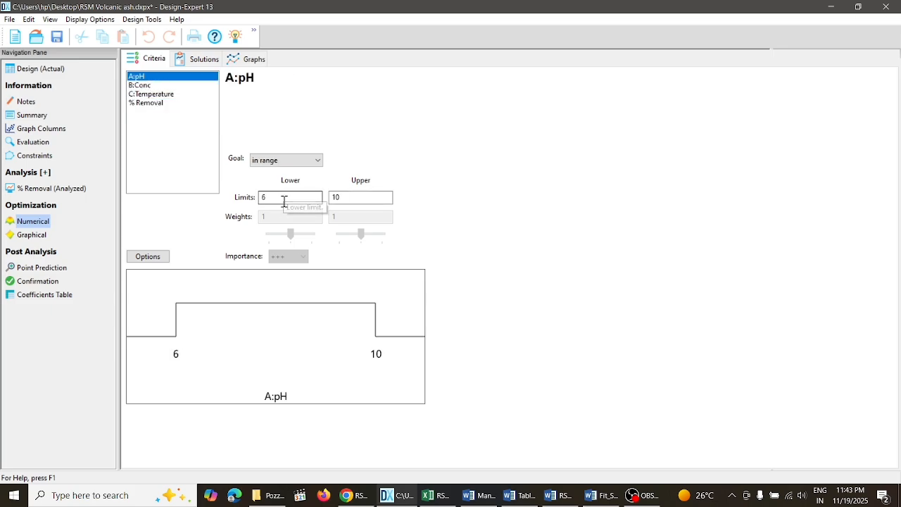
left_click(318, 162)
left_click(318, 172)
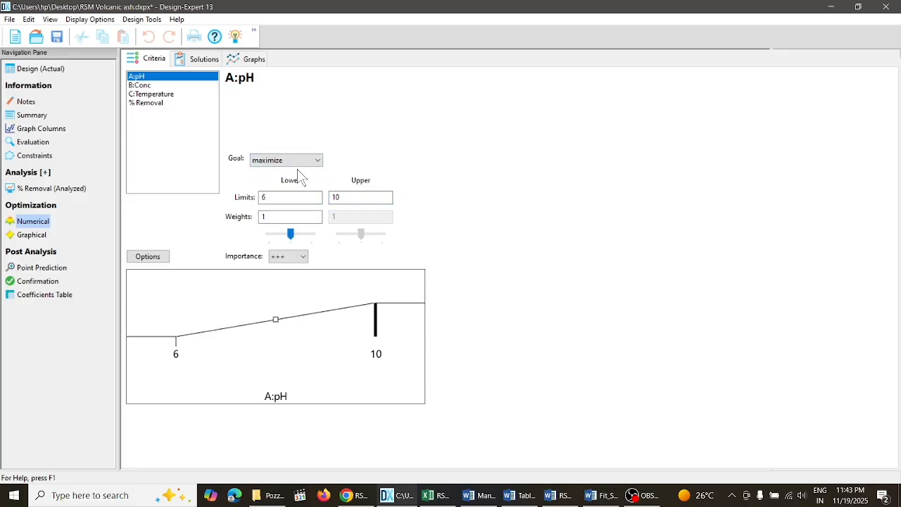
left_click(318, 161)
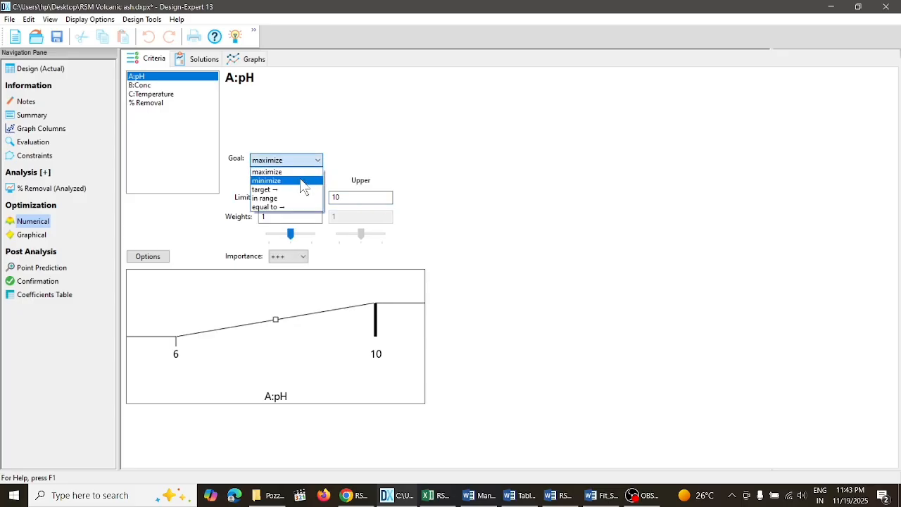
left_click(304, 182)
left_click(317, 163)
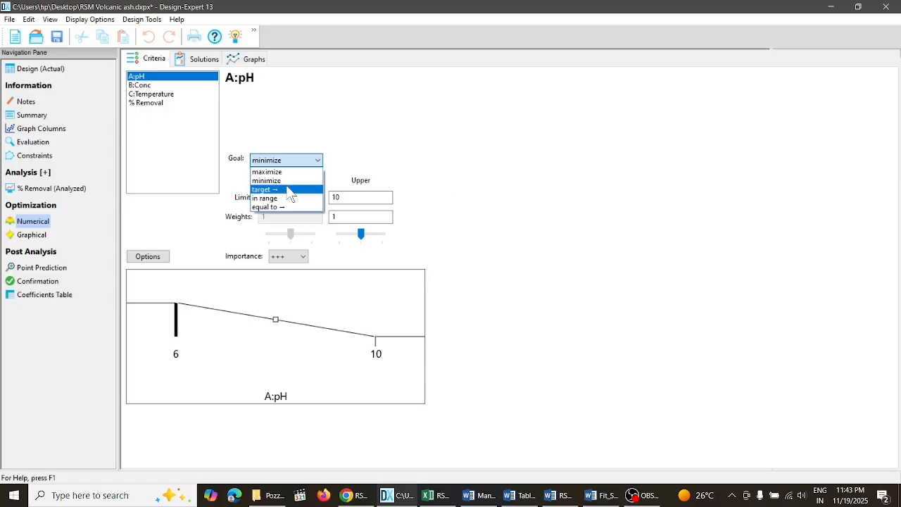
left_click(291, 190)
- Set the lower limit of pH to 9 and restore the default optimization options
left_click(288, 197)
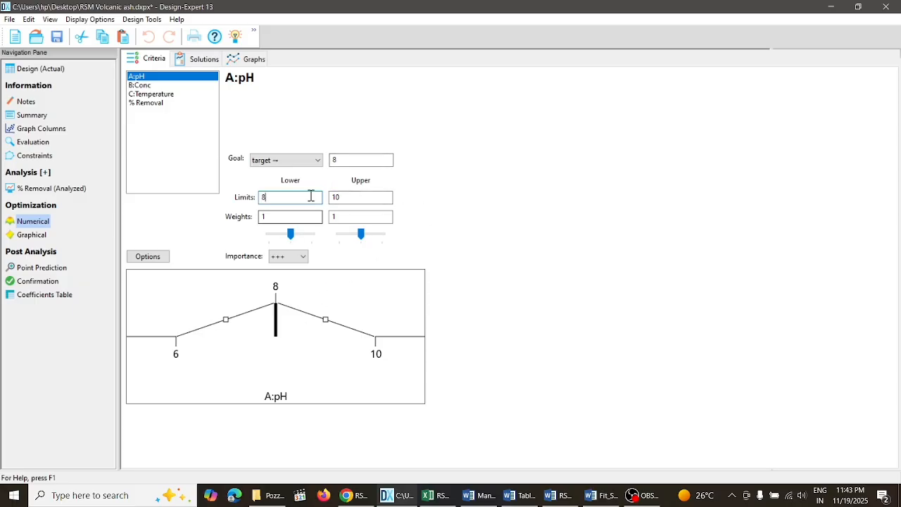
key("BackSpace")
left_click(154, 259)
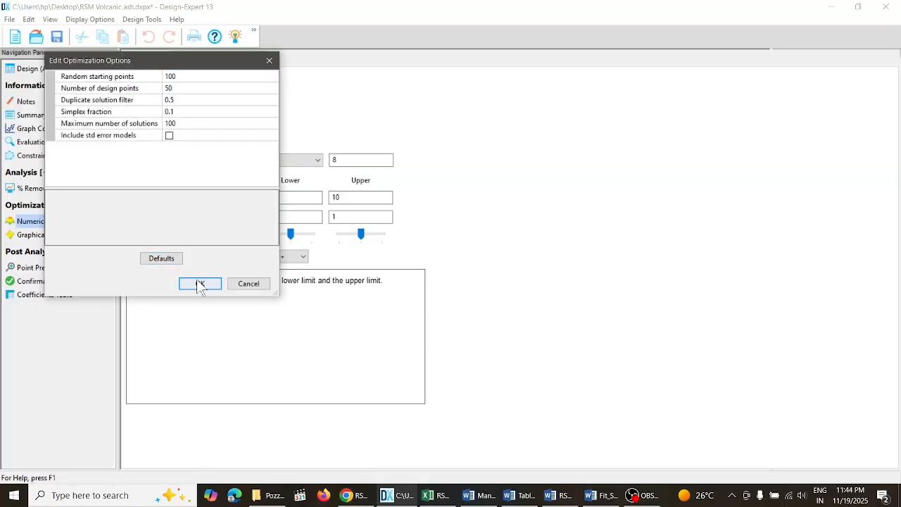
left_click(162, 260)
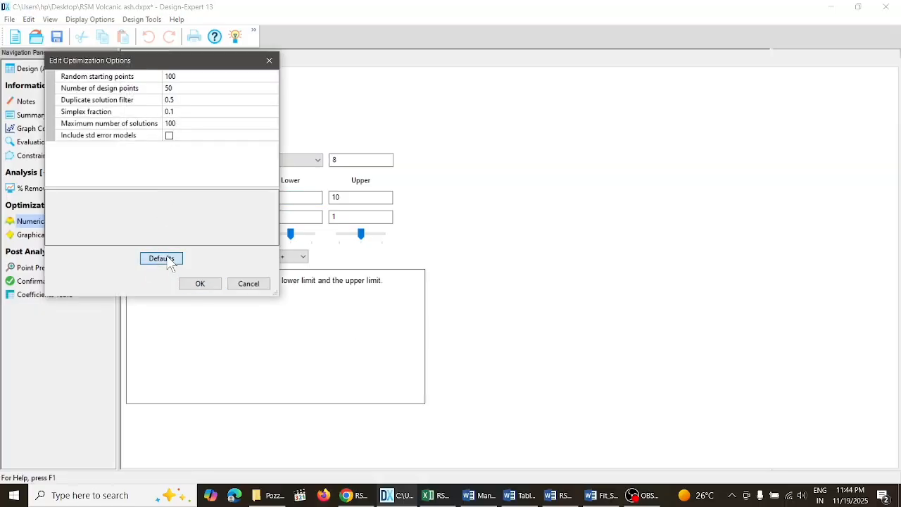
left_click(197, 284)
- Keep the target goal for pH and set its target value to 10
left_click(289, 197)
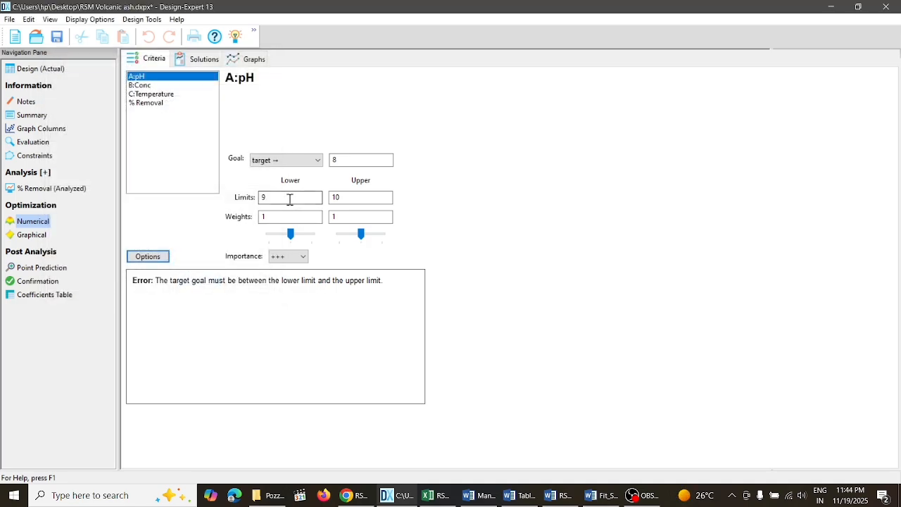
left_click(317, 162)
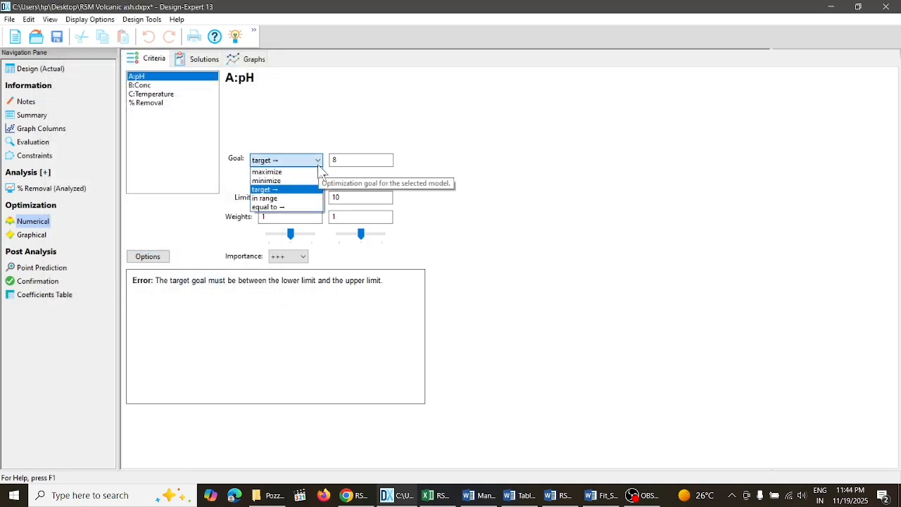
left_click(342, 162)
left_click(342, 163)
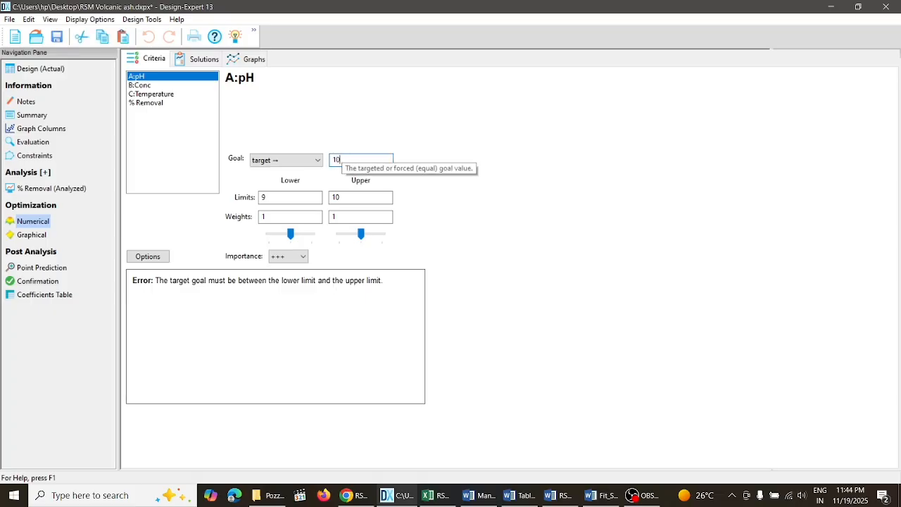
left_click(288, 300)
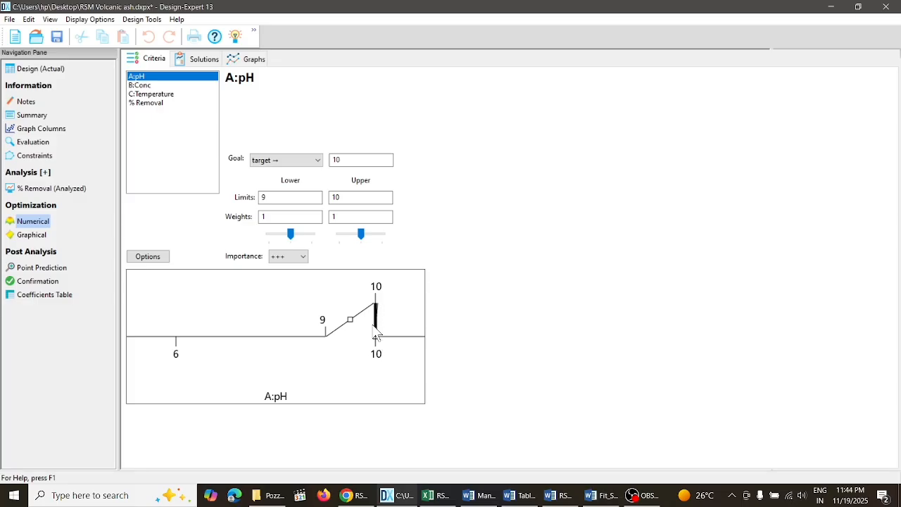
- Open the point prediction and examine the factors table with the levels of pH, Conc and Temperature
left_click(52, 268)
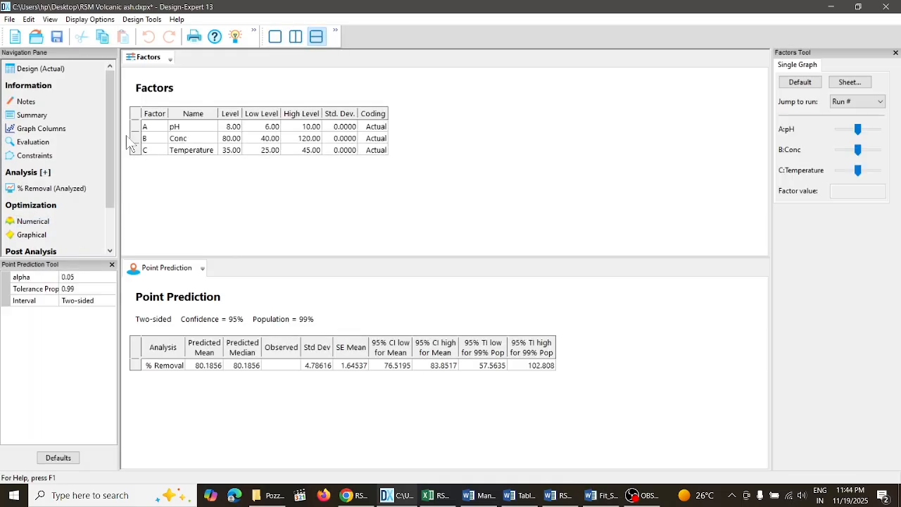
left_click(134, 112)
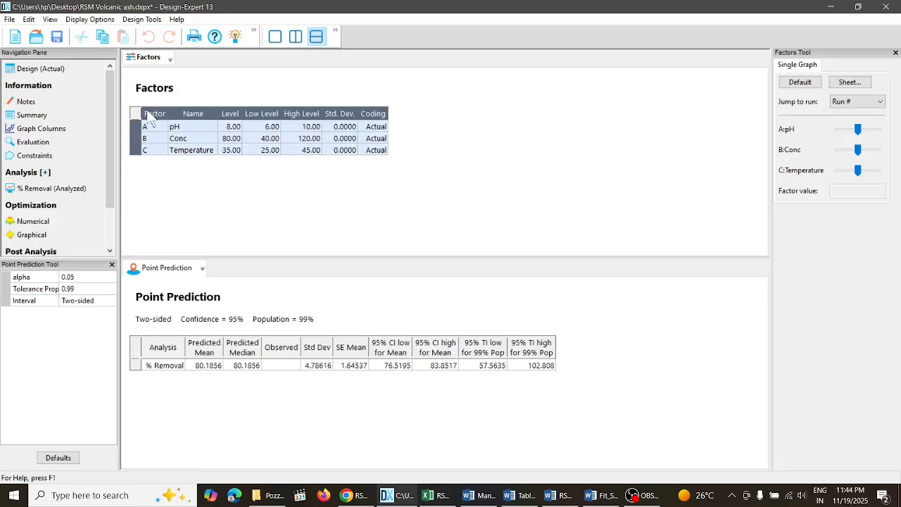
left_click_drag(146, 126, 381, 151)
left_click_drag(109, 197, 108, 247)
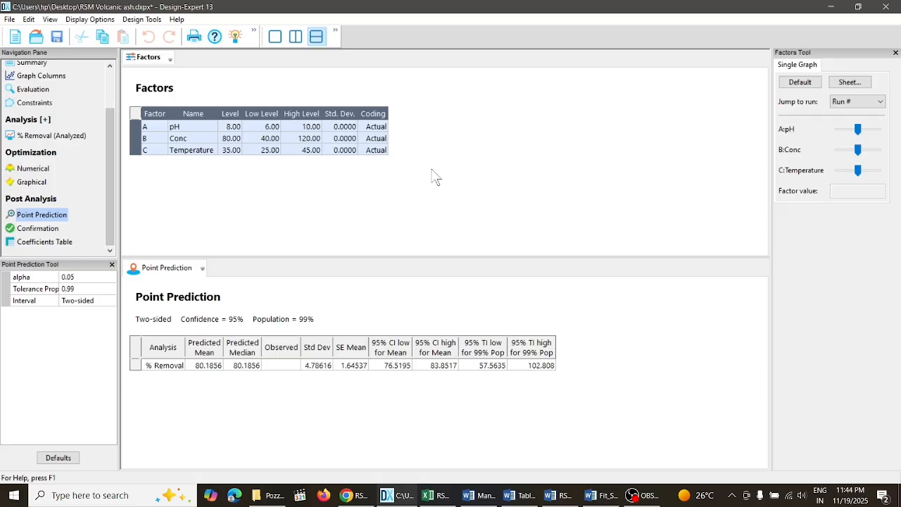
left_click(729, 163)
- Match the point prediction's factor settings to run 19 and examine the % Removal prediction row
left_click(876, 102)
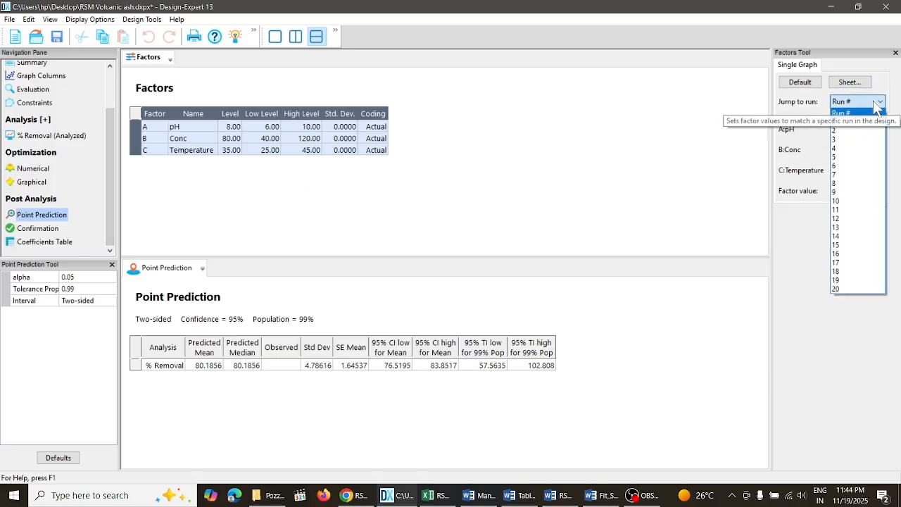
left_click(848, 280)
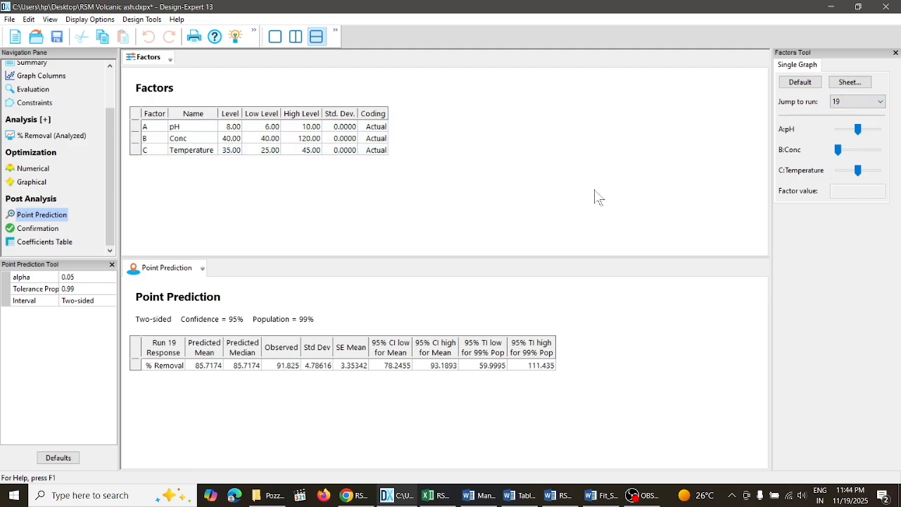
left_click(138, 367)
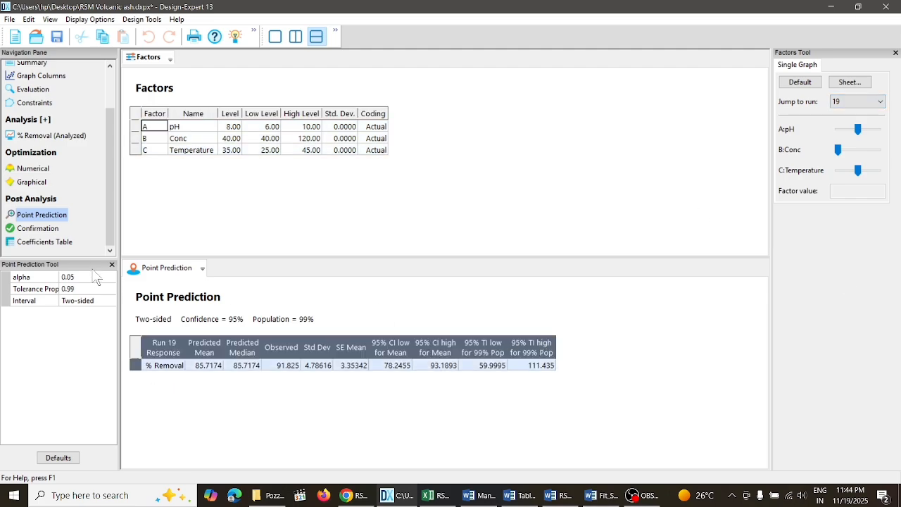
- Open the confirmation report and inspect the % Removal response data entry and the number of runs
left_click(53, 227)
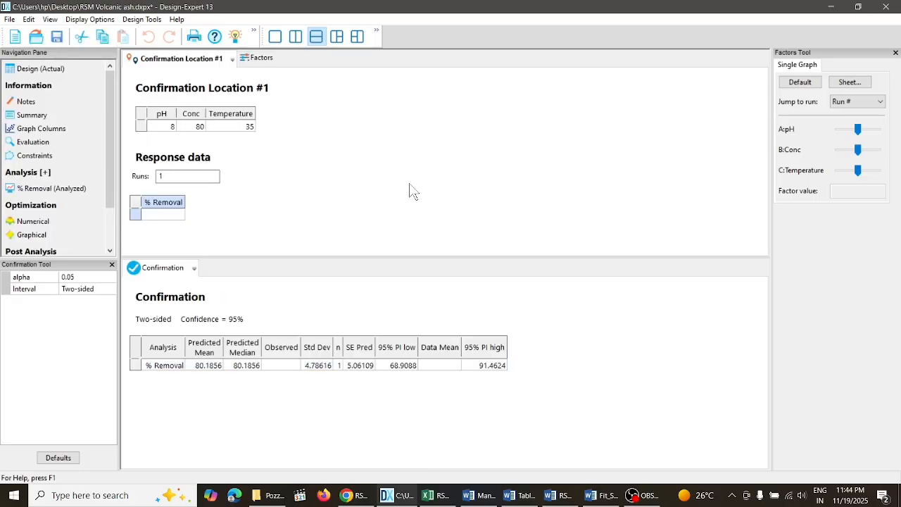
left_click(163, 215)
left_click(183, 179)
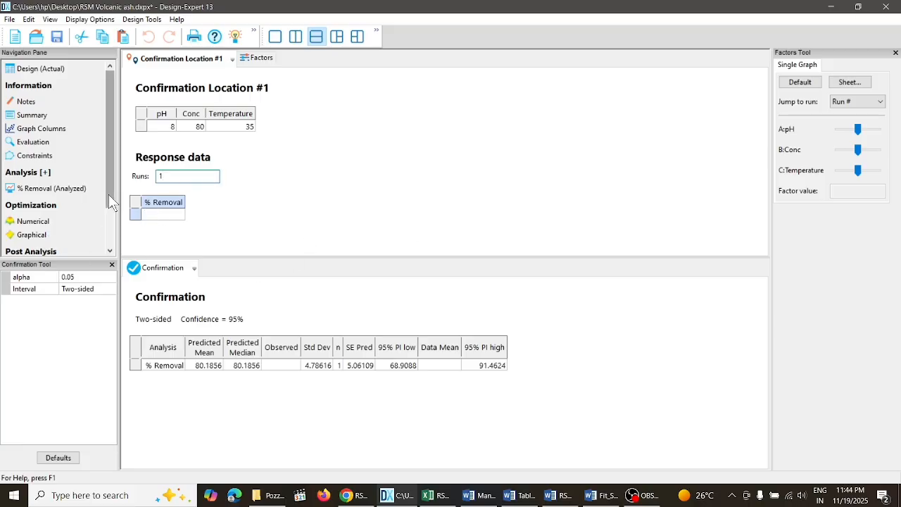
- Review the whole coefficients table with its p-values, and return to the % Removal analysis
left_click_drag(109, 194, 109, 233)
left_click(59, 243)
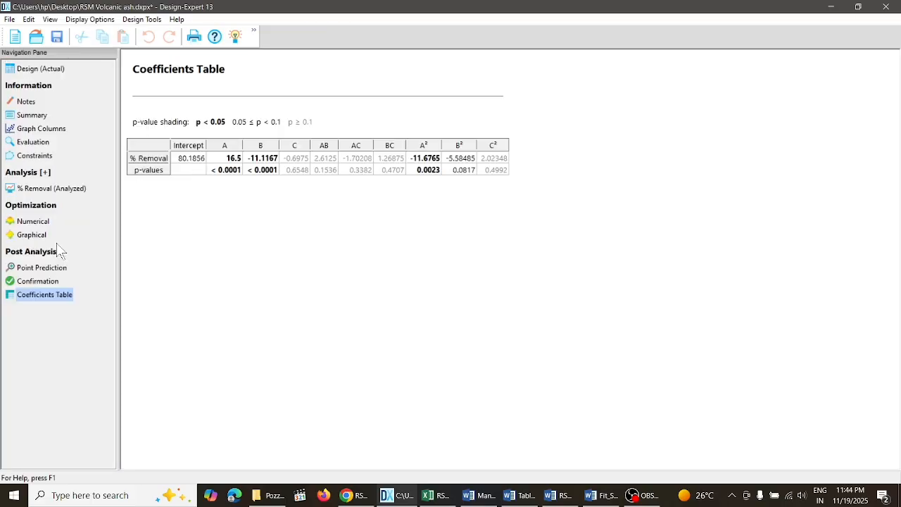
left_click(150, 142)
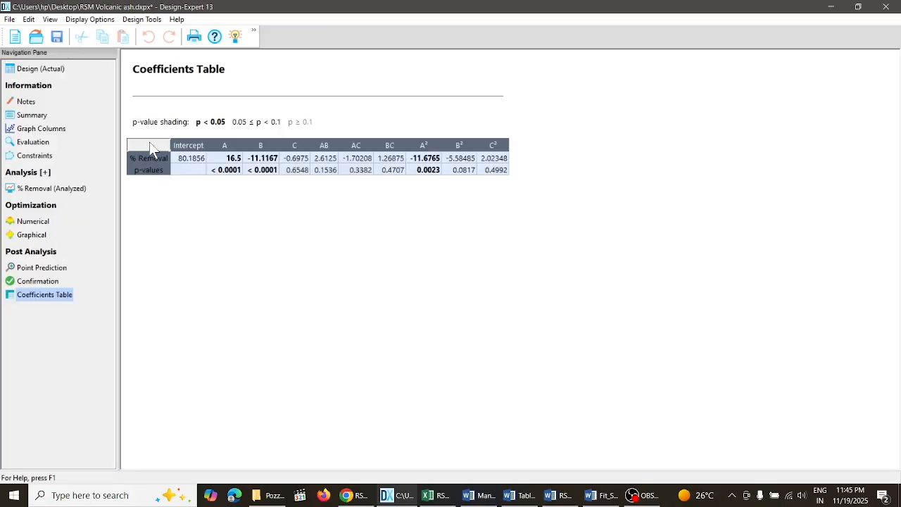
left_click(29, 189)
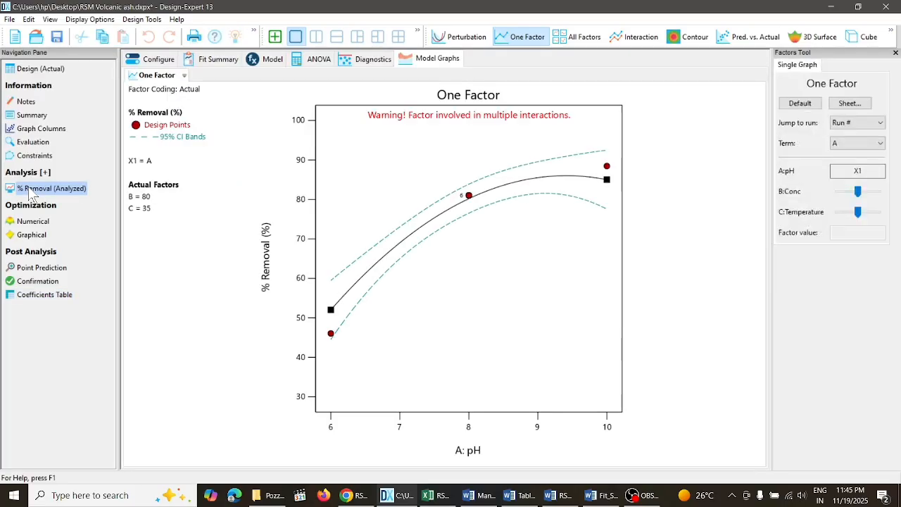